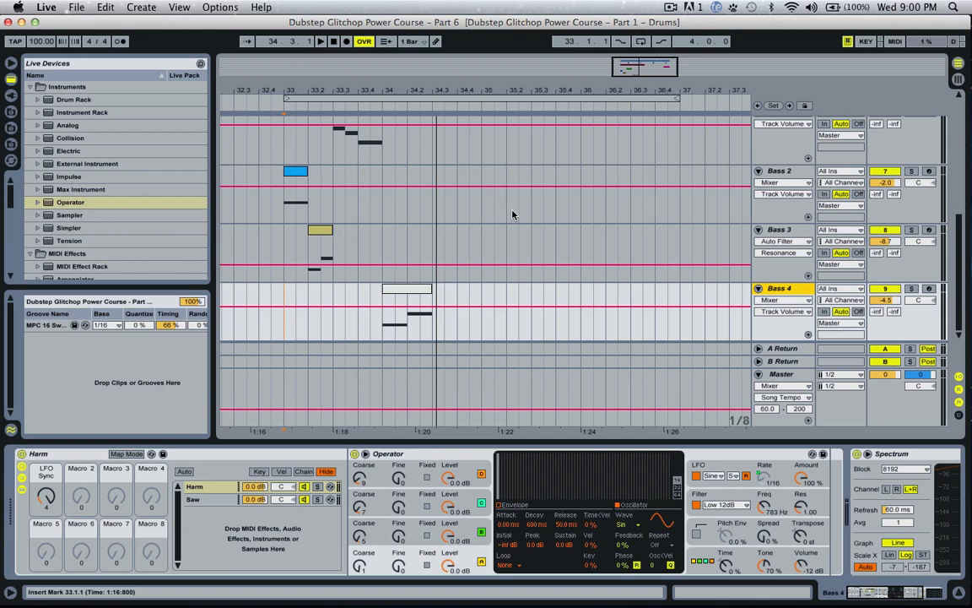
# Add a MIDI track named Bass 5 below Bass 4 and unfold it.
pyautogui.press('super+shift+t')
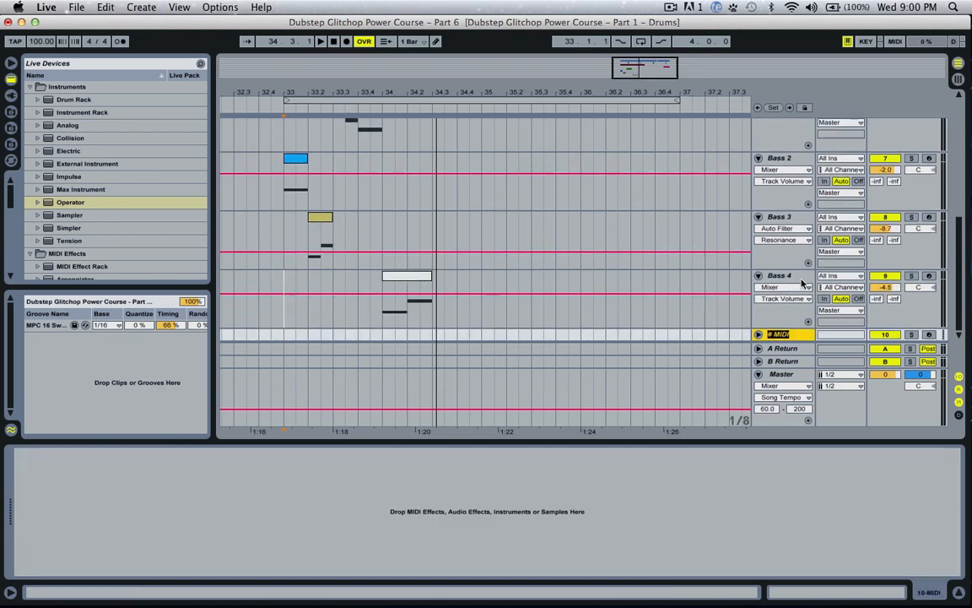
pyautogui.write('Bass 5')
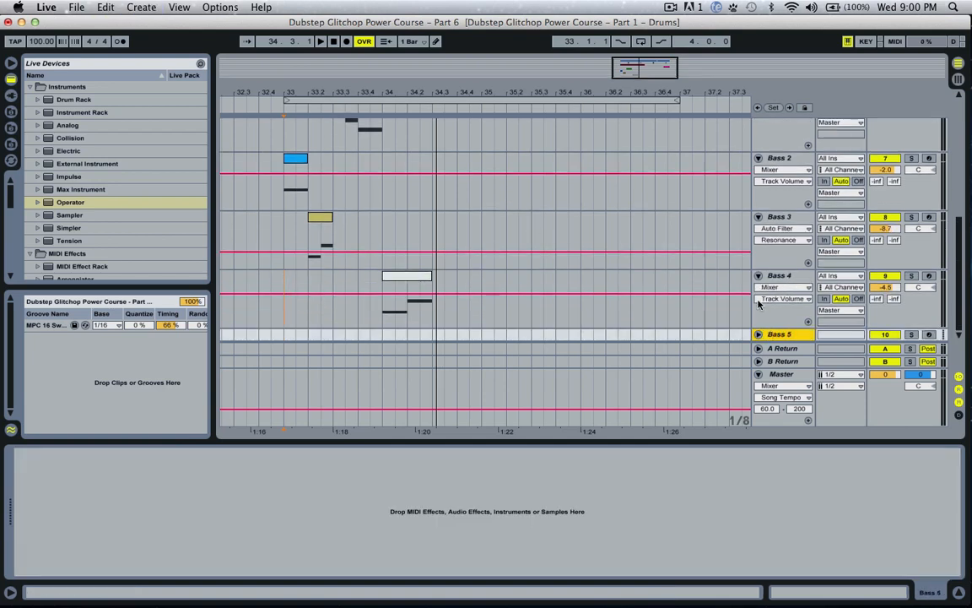
pyautogui.click(759, 335)
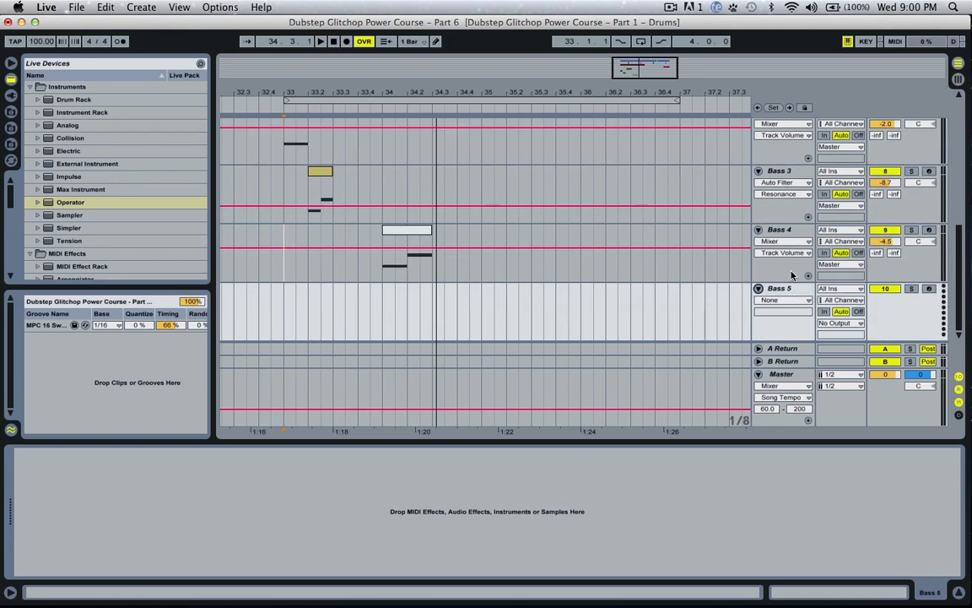
pyautogui.click(791, 231)
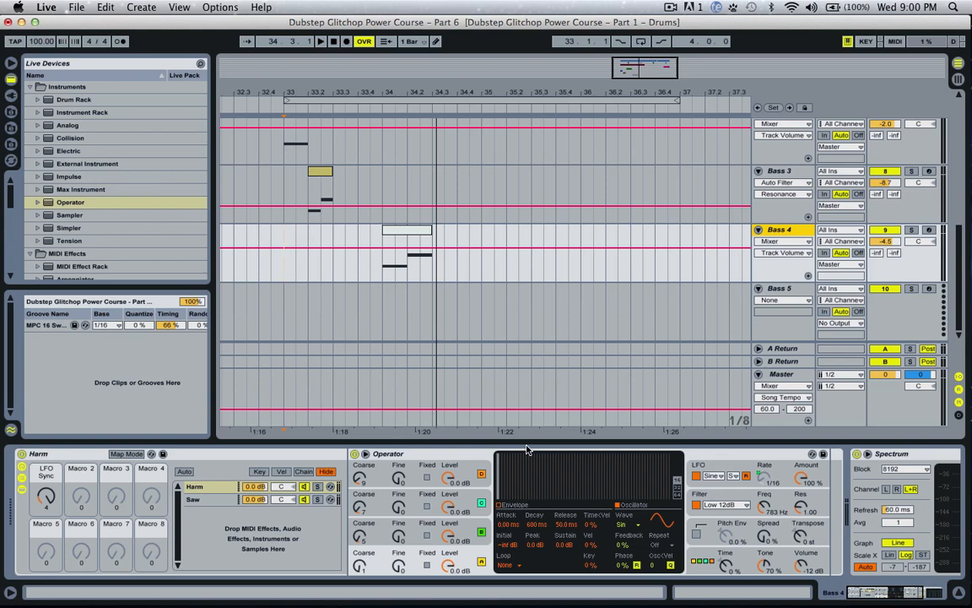
pyautogui.click(776, 292)
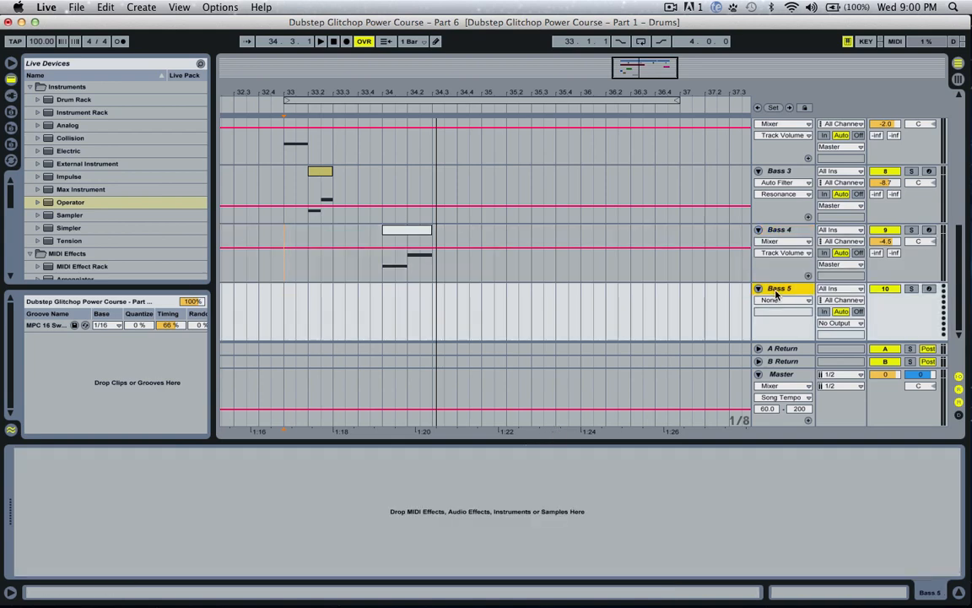
# Load the Operator instrument onto the Bass 5 track.
pyautogui.moveTo(650, 70); pyautogui.dragTo(656, 73)
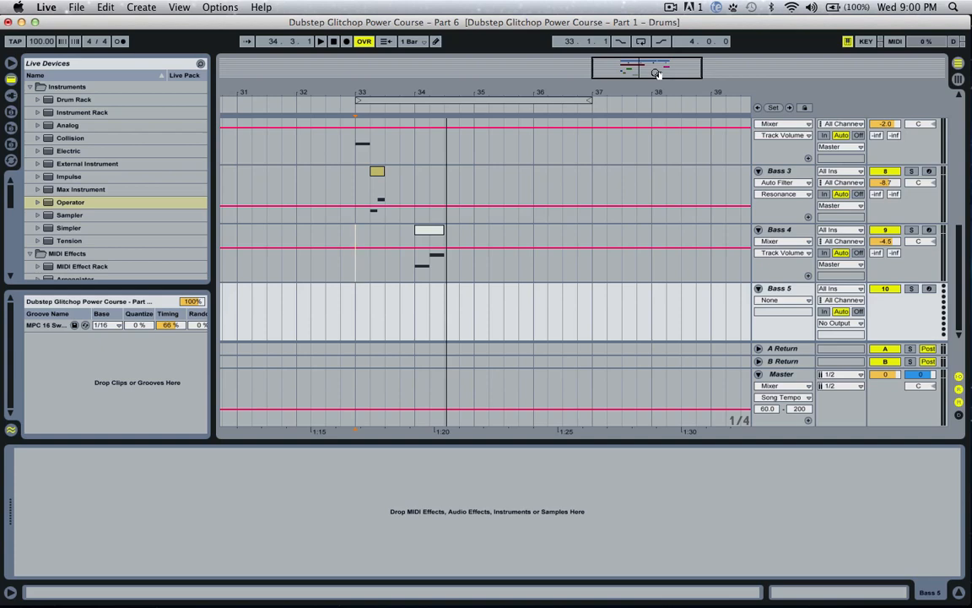
pyautogui.moveTo(666, 68)
pyautogui.mouseDown()
pyautogui.moveTo(666, 82)
pyautogui.moveTo(664, 65)
pyautogui.mouseUp()
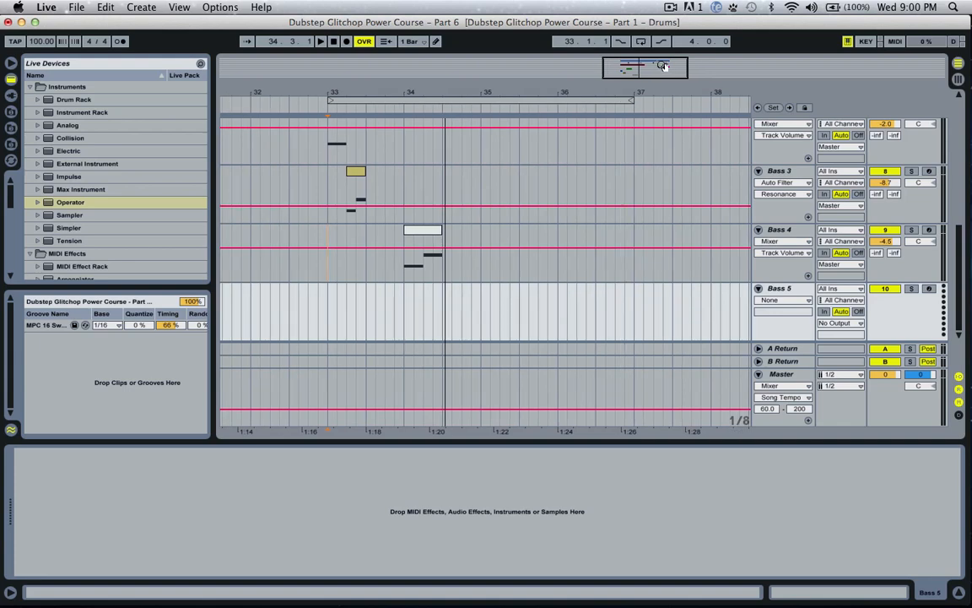
pyautogui.moveTo(669, 65); pyautogui.dragTo(666, 71)
pyautogui.click(791, 289)
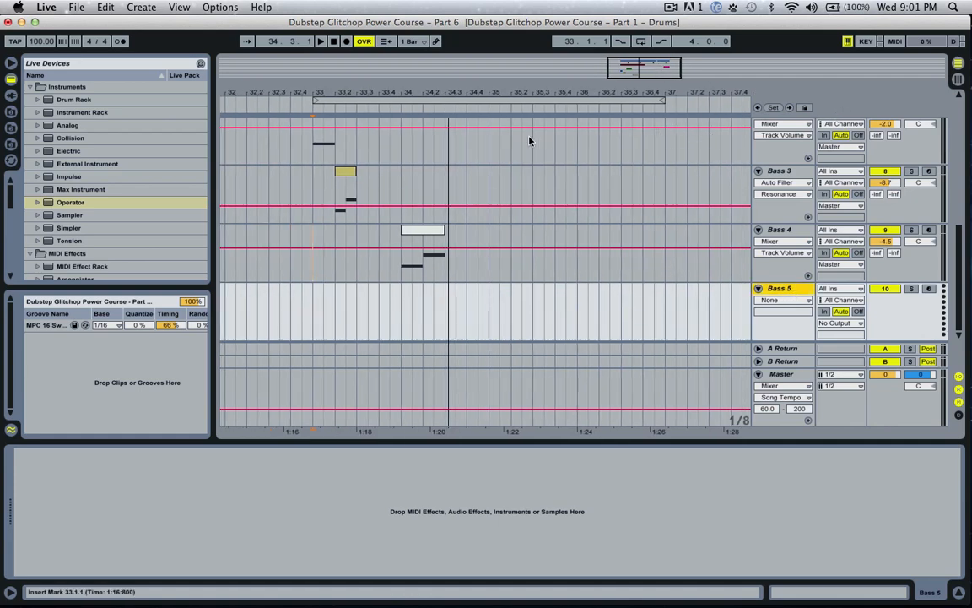
pyautogui.doubleClick(83, 203)
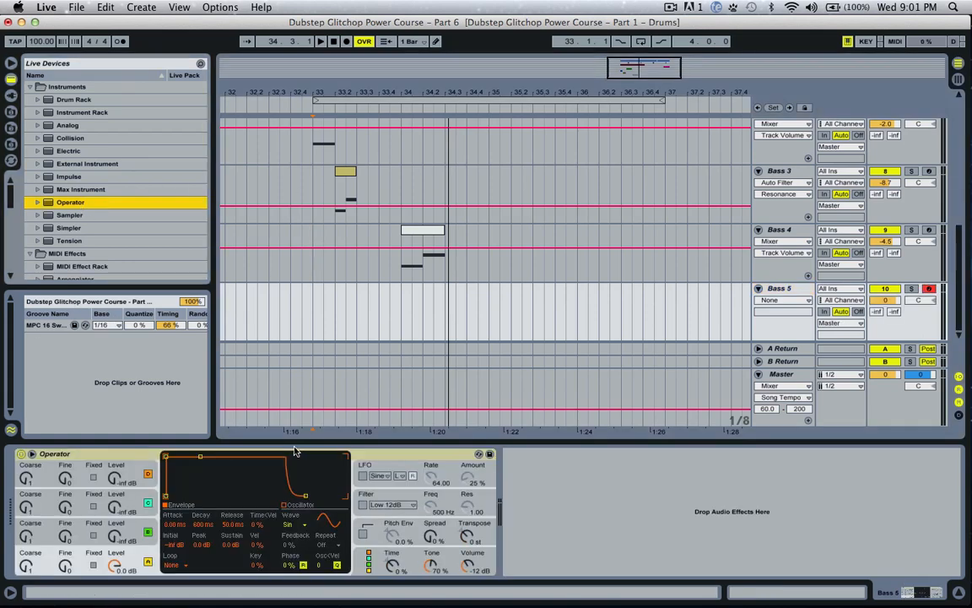
# Try other oscillator algorithms in Operator, including all four oscillators in parallel, and return to the fully stacked one.
pyautogui.click(370, 564)
pyautogui.click(330, 467)
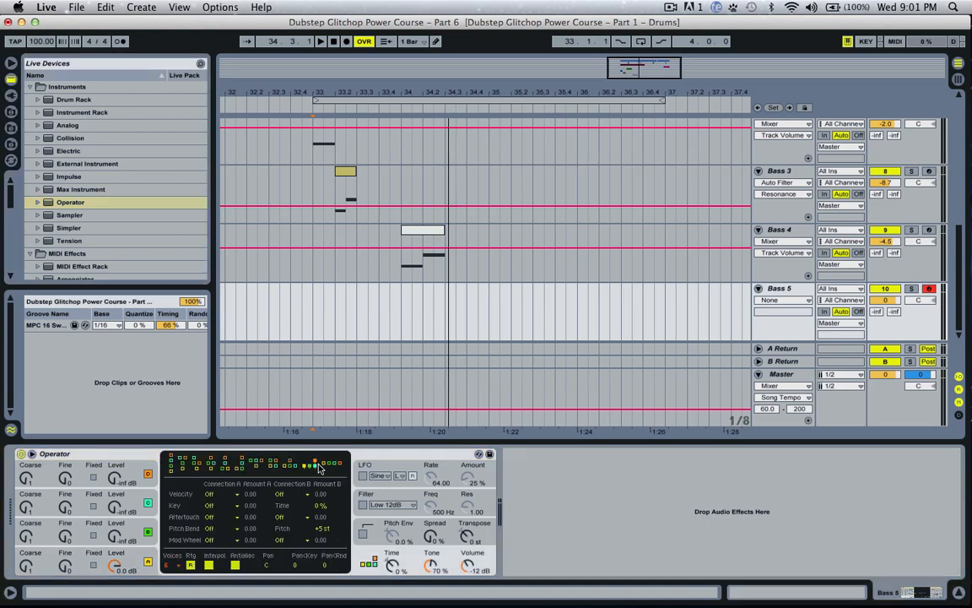
pyautogui.click(254, 465)
pyautogui.click(135, 495)
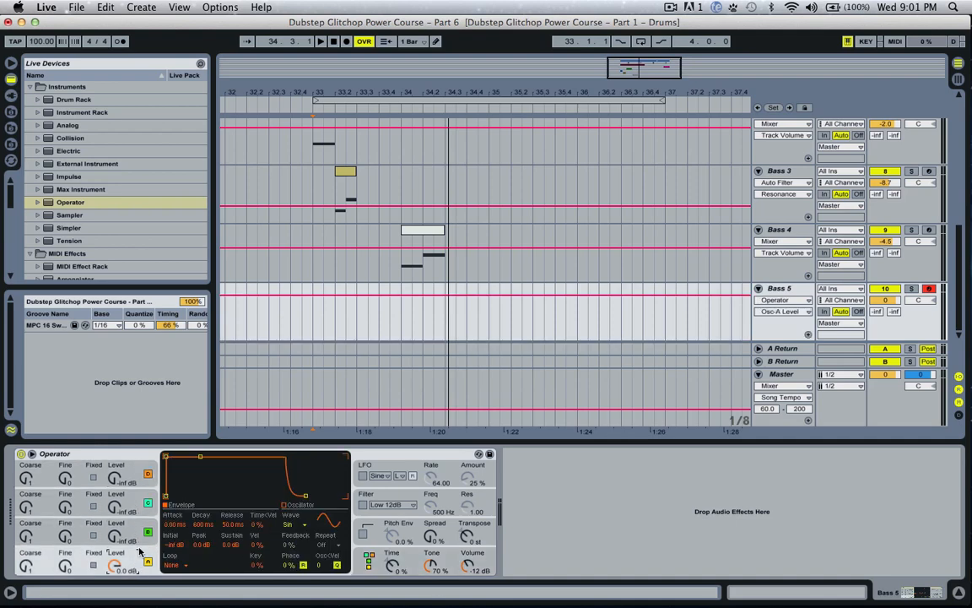
pyautogui.click(367, 560)
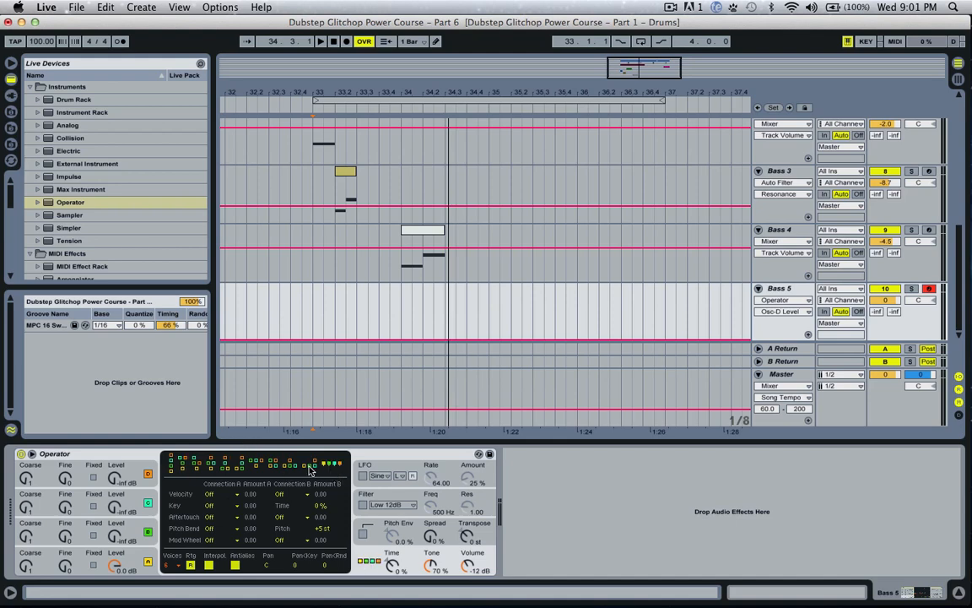
pyautogui.click(334, 464)
pyautogui.click(78, 500)
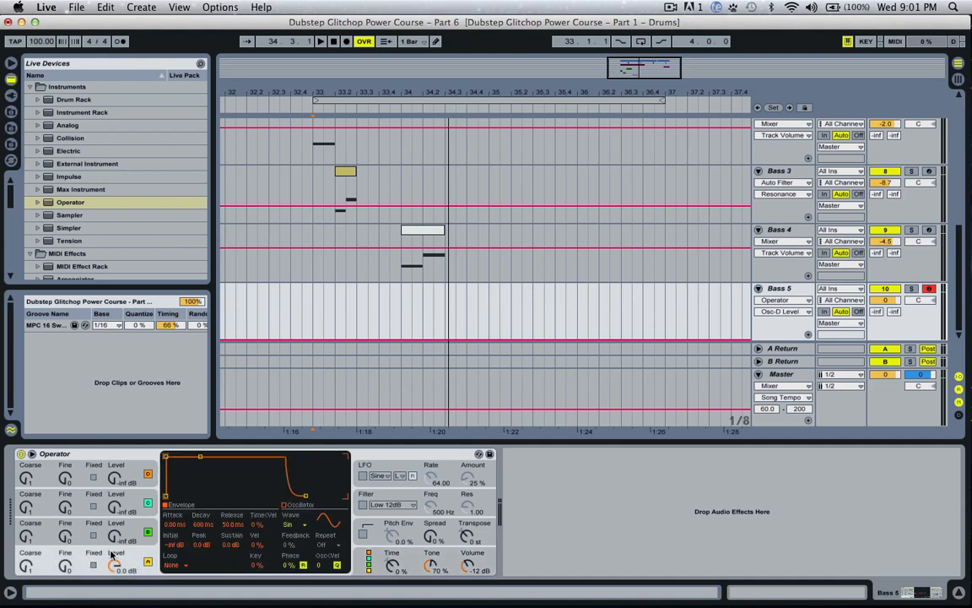
# Examine the stacked algorithm and the level controls of Operator's oscillators A, B, C and D.
pyautogui.click(384, 553)
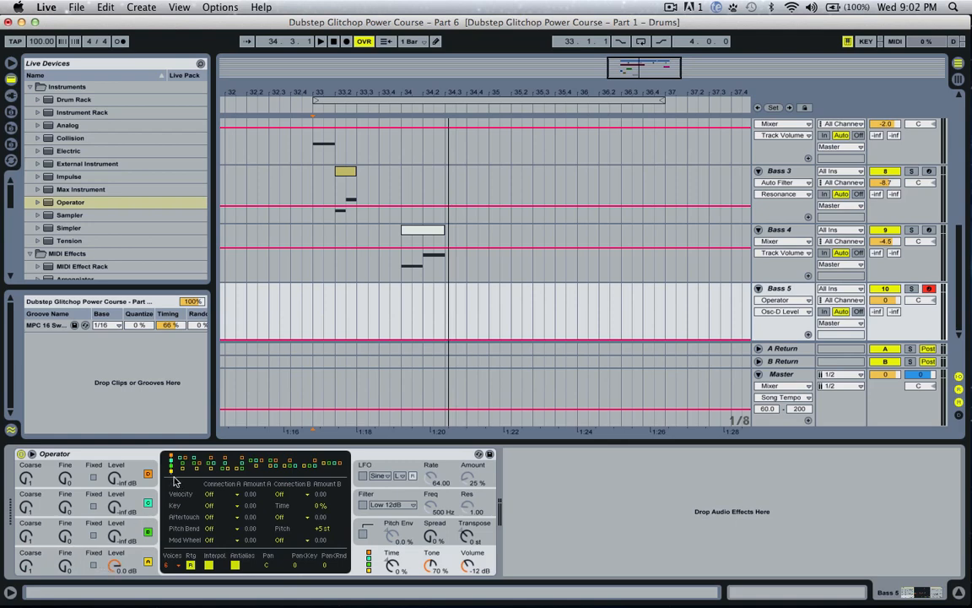
pyautogui.click(131, 534)
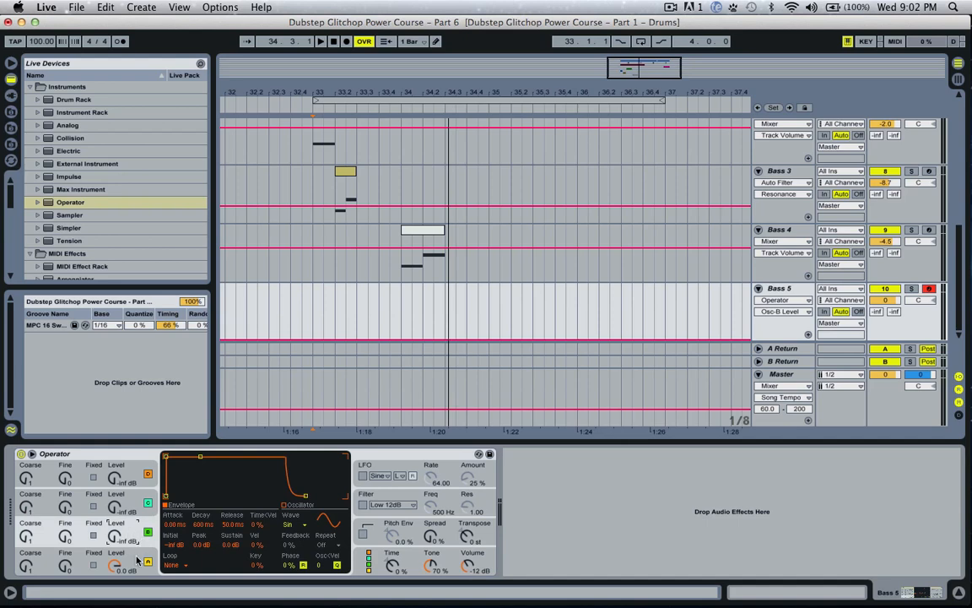
pyautogui.click(124, 505)
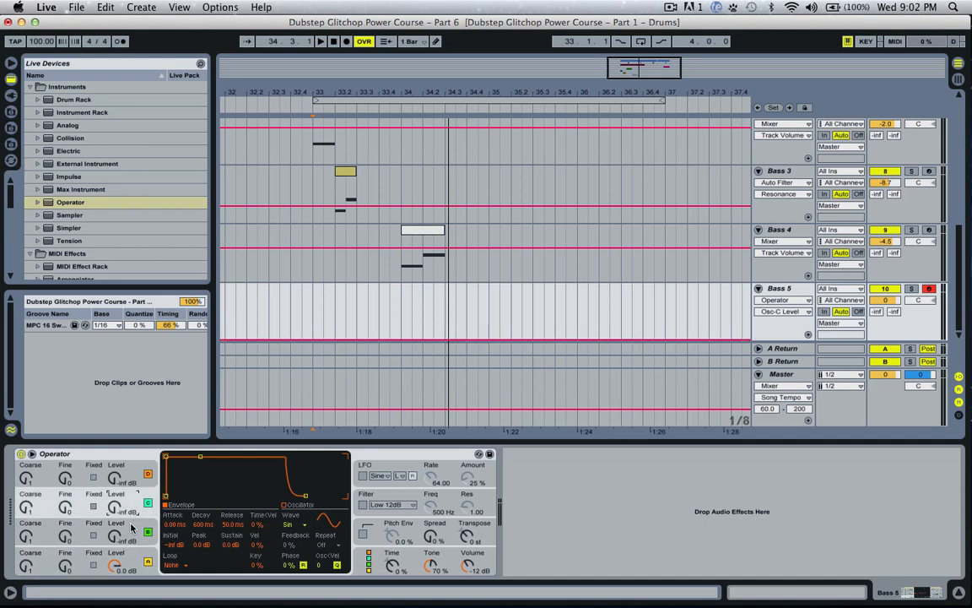
pyautogui.click(130, 526)
pyautogui.click(135, 483)
pyautogui.click(135, 503)
pyautogui.click(135, 559)
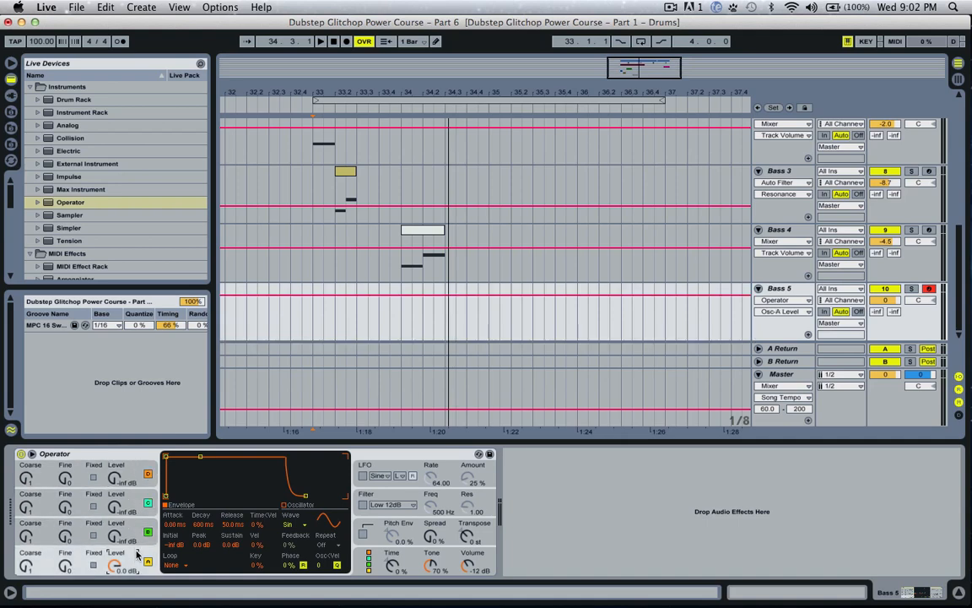
pyautogui.click(131, 505)
pyautogui.click(134, 532)
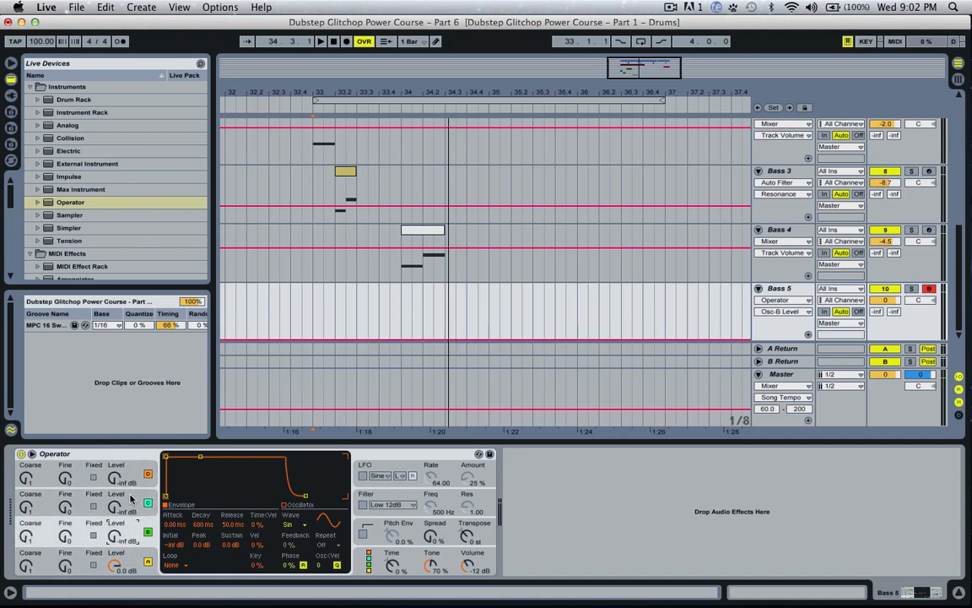
pyautogui.click(131, 476)
pyautogui.click(123, 505)
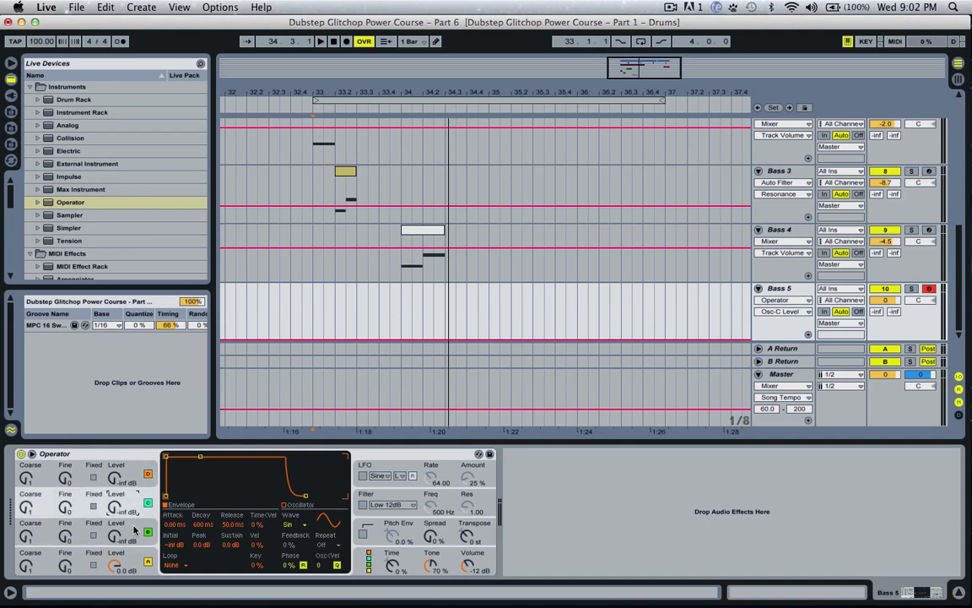
pyautogui.click(122, 530)
pyautogui.click(133, 559)
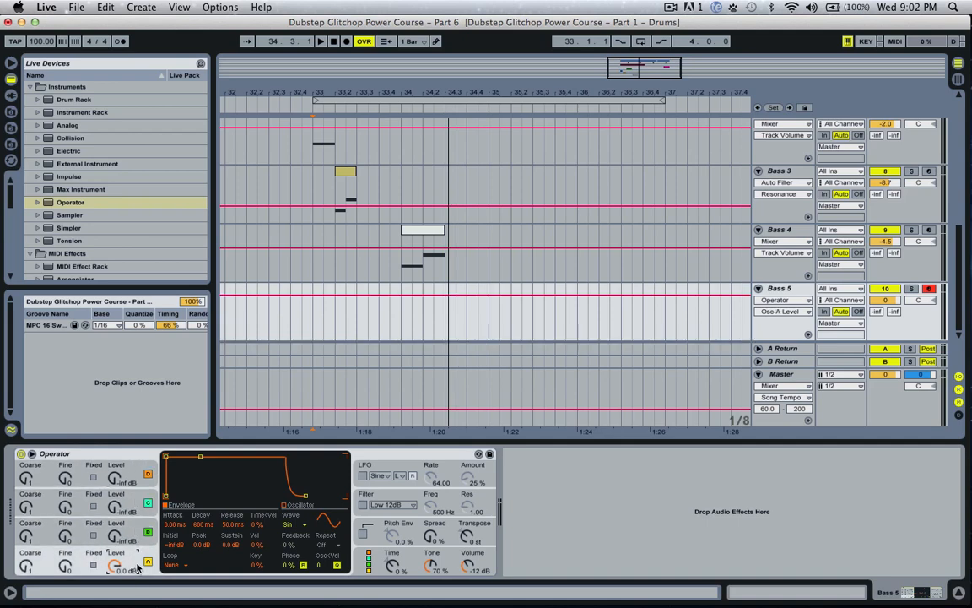
pyautogui.click(140, 507)
pyautogui.click(136, 530)
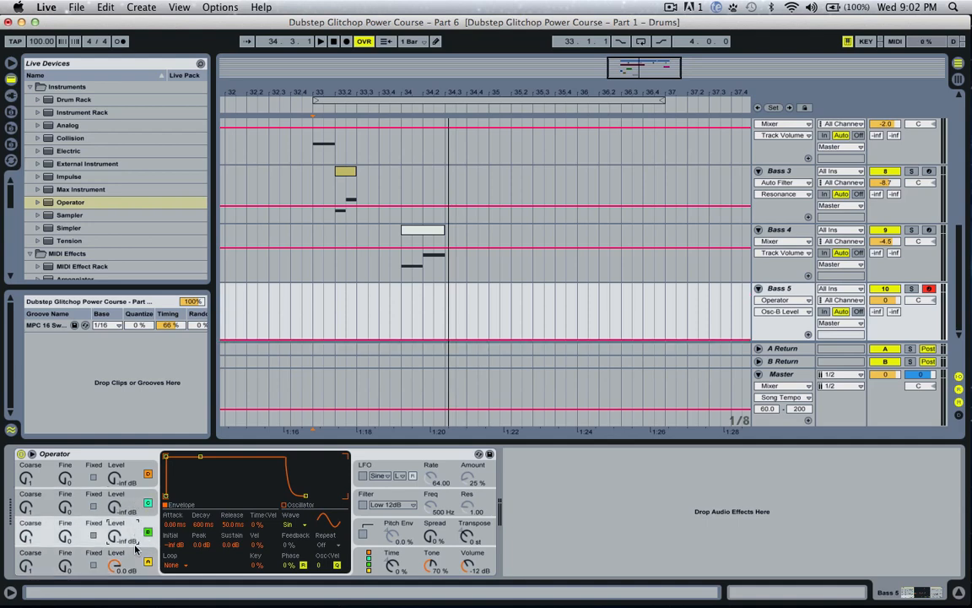
pyautogui.click(132, 562)
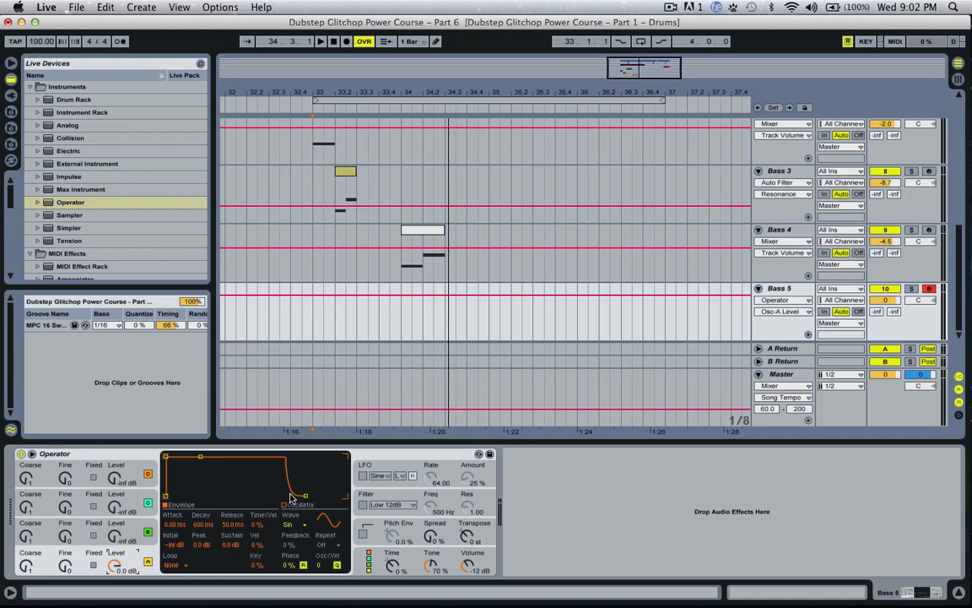
# Add a Spectrum analyzer after Operator on the Bass 5 track and expand its display.
pyautogui.click(802, 291)
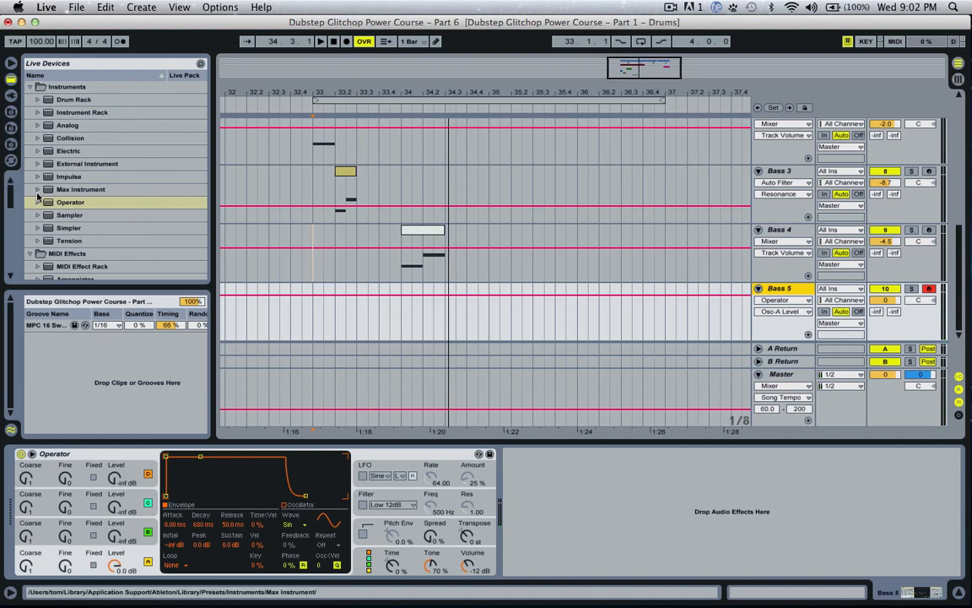
pyautogui.scroll(-15, 67, 207)
pyautogui.click(82, 236)
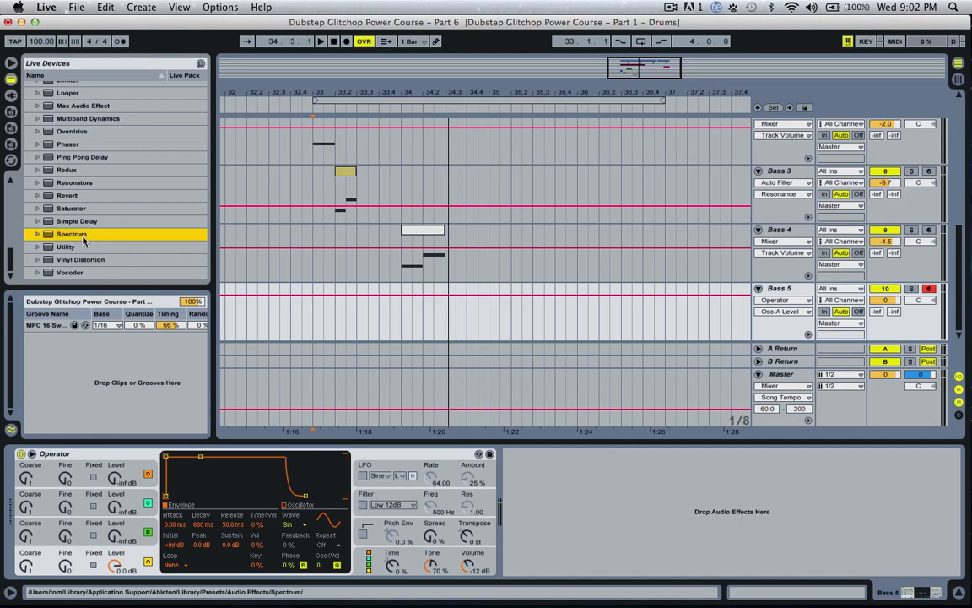
pyautogui.doubleClick(83, 236)
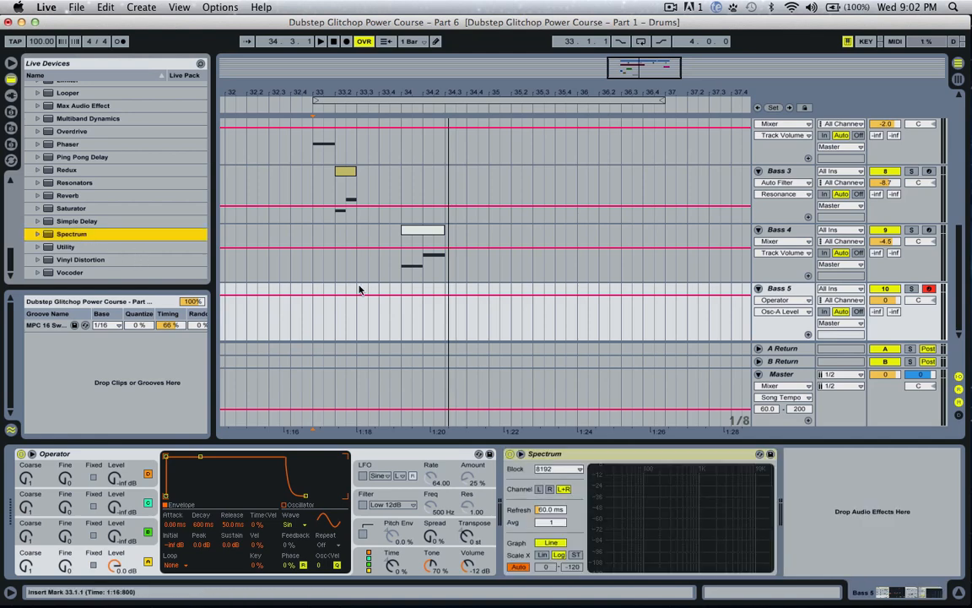
pyautogui.click(521, 455)
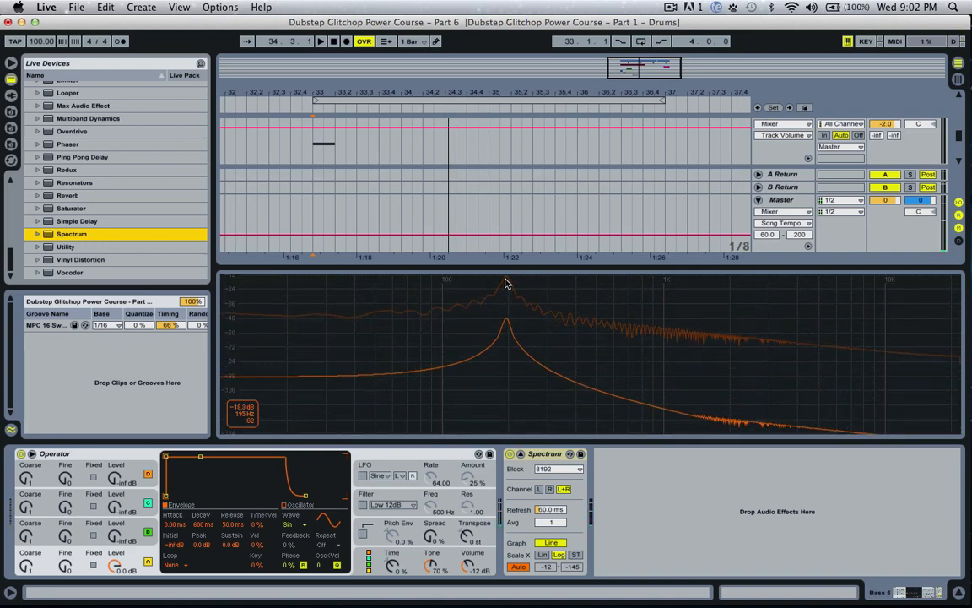
# Enable Operator's LFO, restrict its first destination to oscillator A, and raise the LFO amount to 54 %.
pyautogui.click(388, 466)
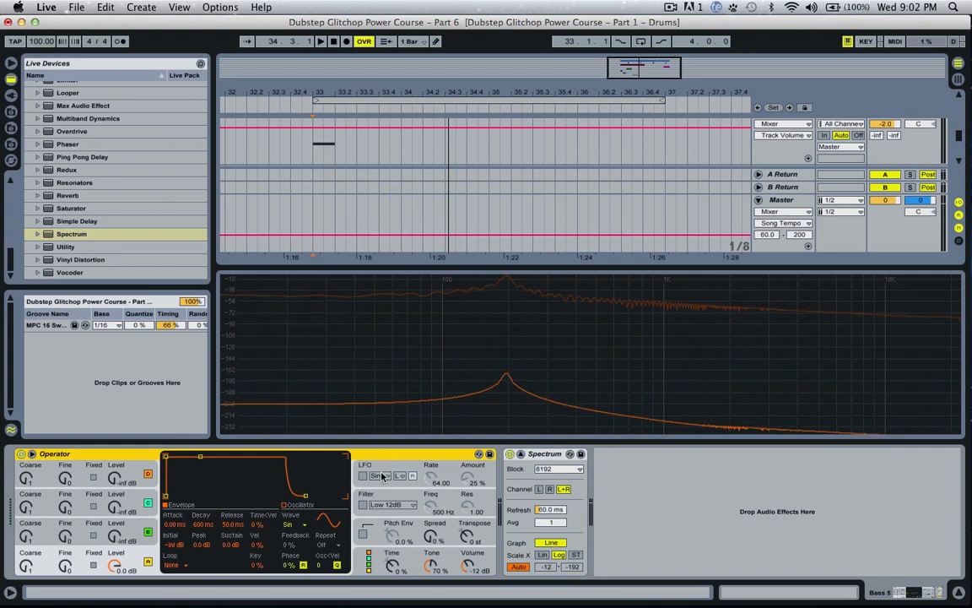
pyautogui.click(382, 477)
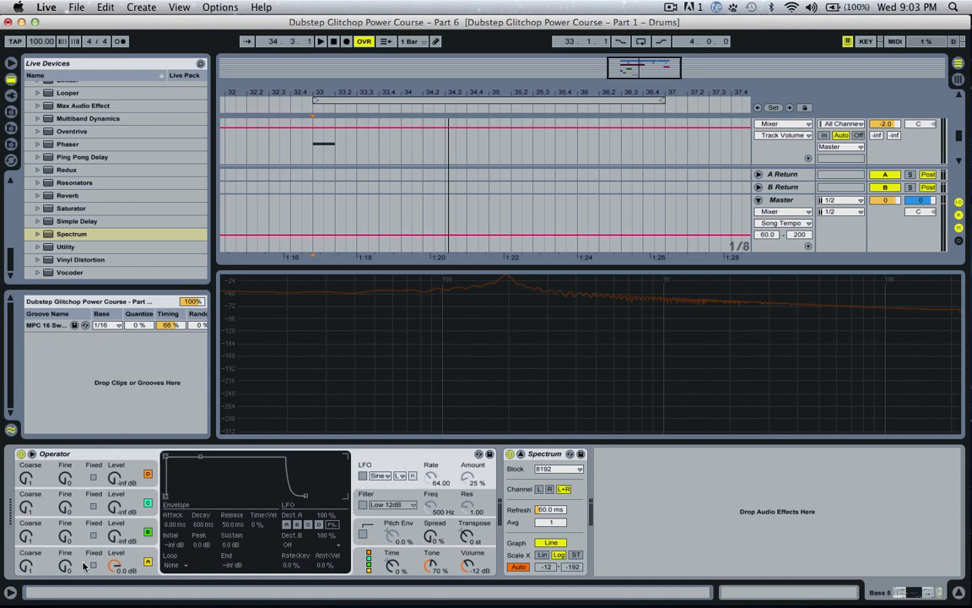
pyautogui.click(363, 477)
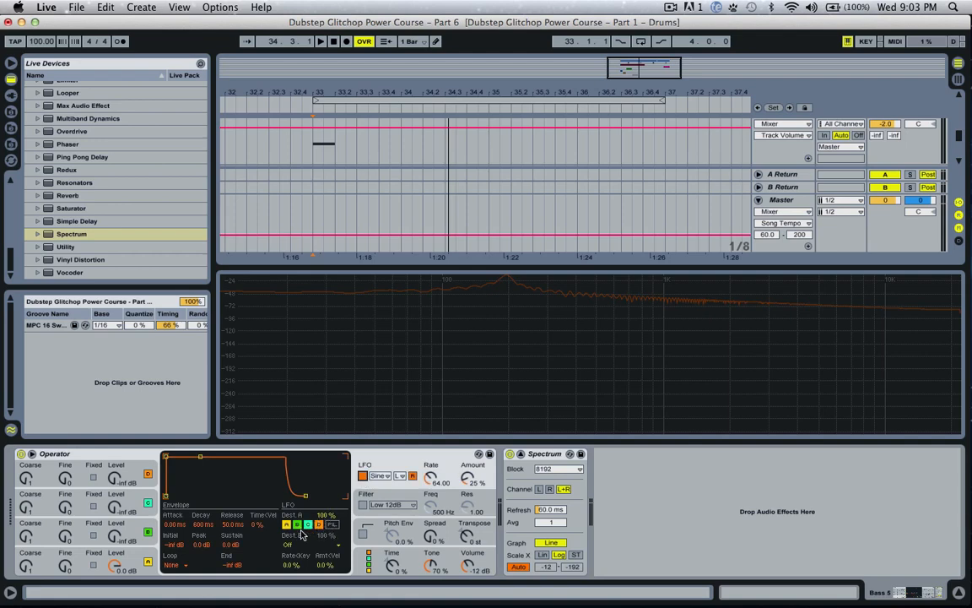
pyautogui.click(297, 525)
pyautogui.click(308, 525)
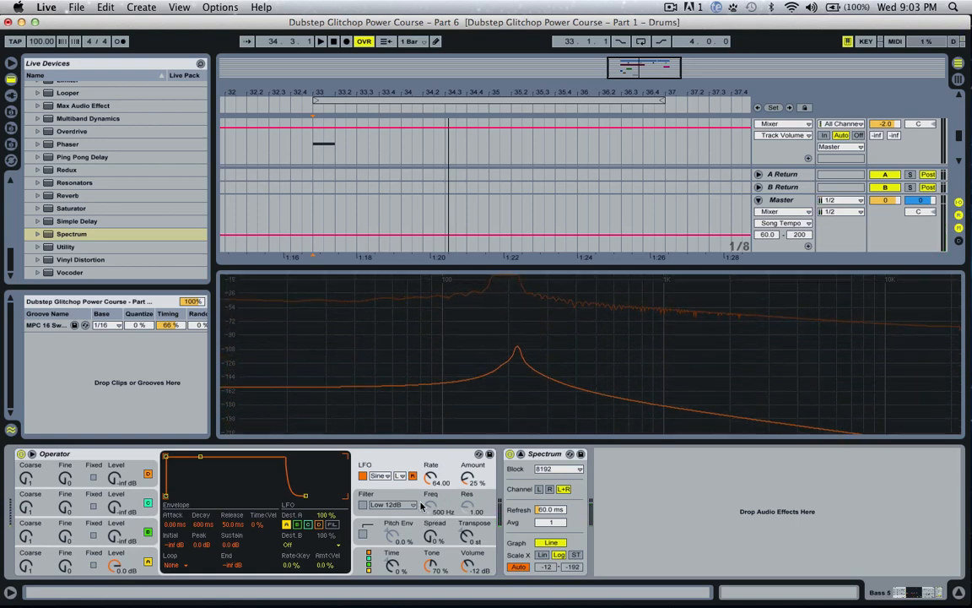
pyautogui.moveTo(424, 486); pyautogui.dragTo(468, 469)
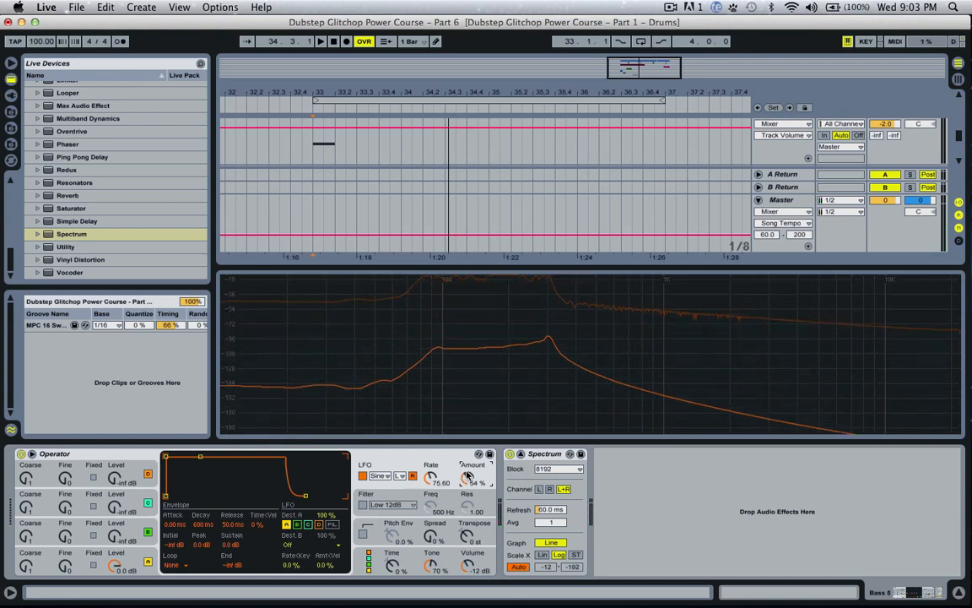
# Switch the LFO range to High, lower its rate to zero, and raise the rate to 11.91.
pyautogui.click(400, 475)
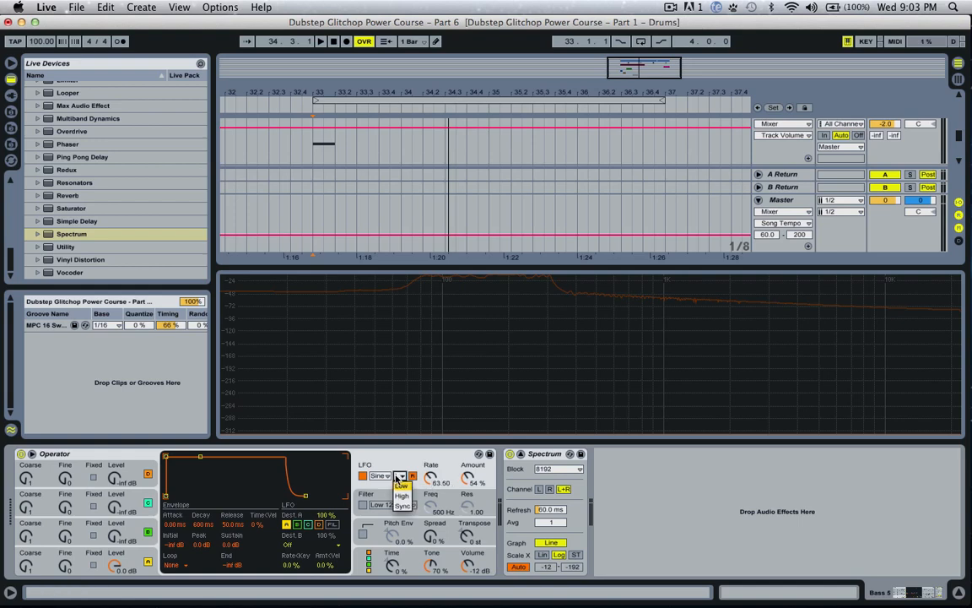
pyautogui.click(402, 497)
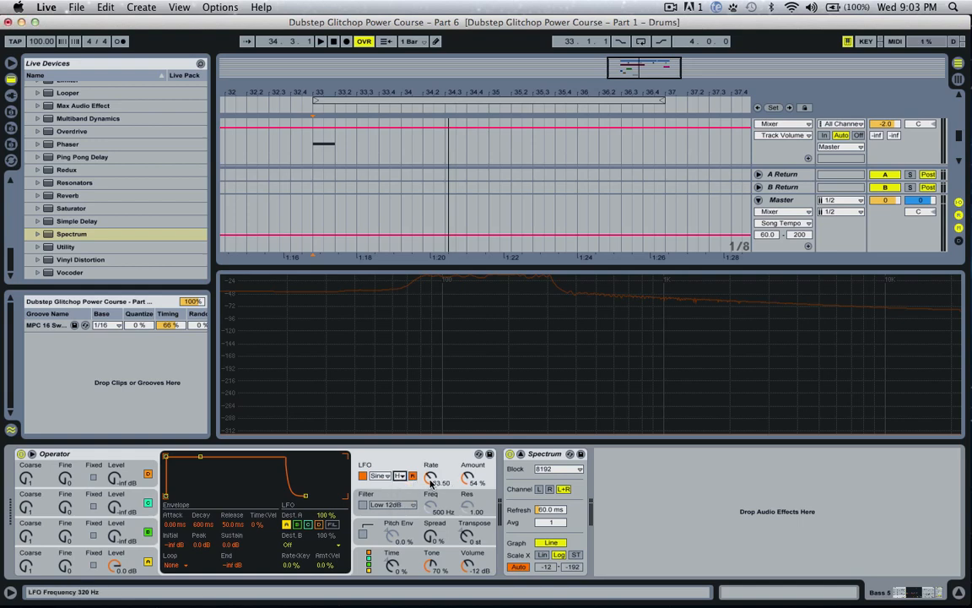
pyautogui.moveTo(430, 479); pyautogui.dragTo(430, 541)
pyautogui.press('a')
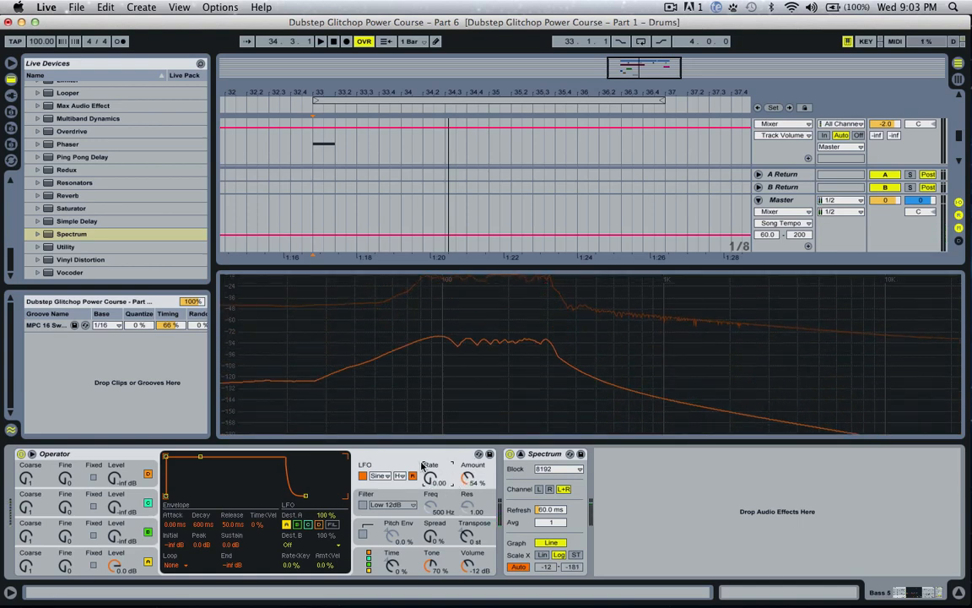
pyautogui.moveTo(430, 479); pyautogui.dragTo(431, 465)
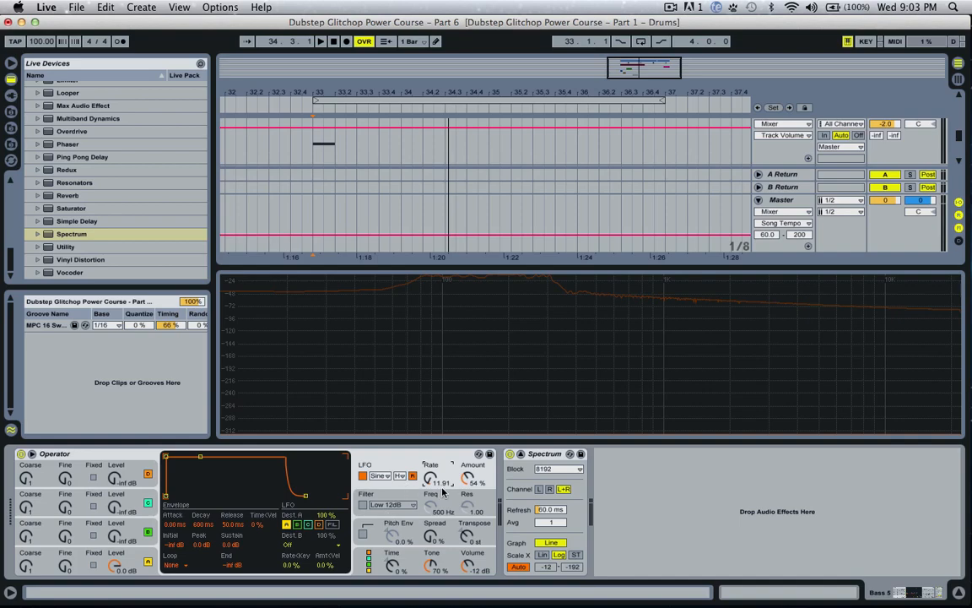
# Raise the LFO rate and settle it at 71.56, lower the LFO amount to 0 %, and play test notes.
pyautogui.moveTo(432, 480); pyautogui.dragTo(432, 427)
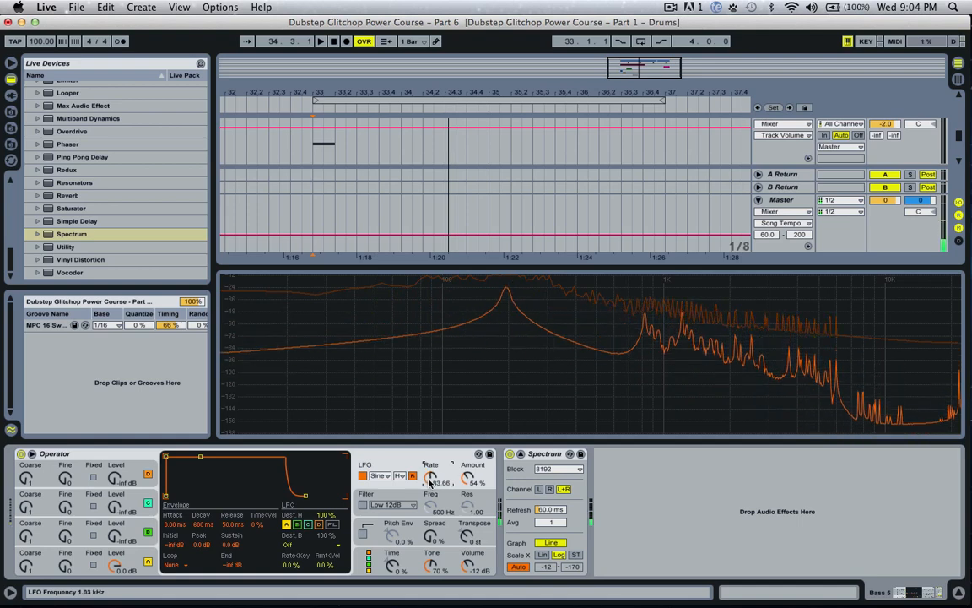
pyautogui.moveTo(430, 478); pyautogui.dragTo(470, 564)
pyautogui.press('z')
pyautogui.press('g')
pyautogui.press('z')
pyautogui.press('g')
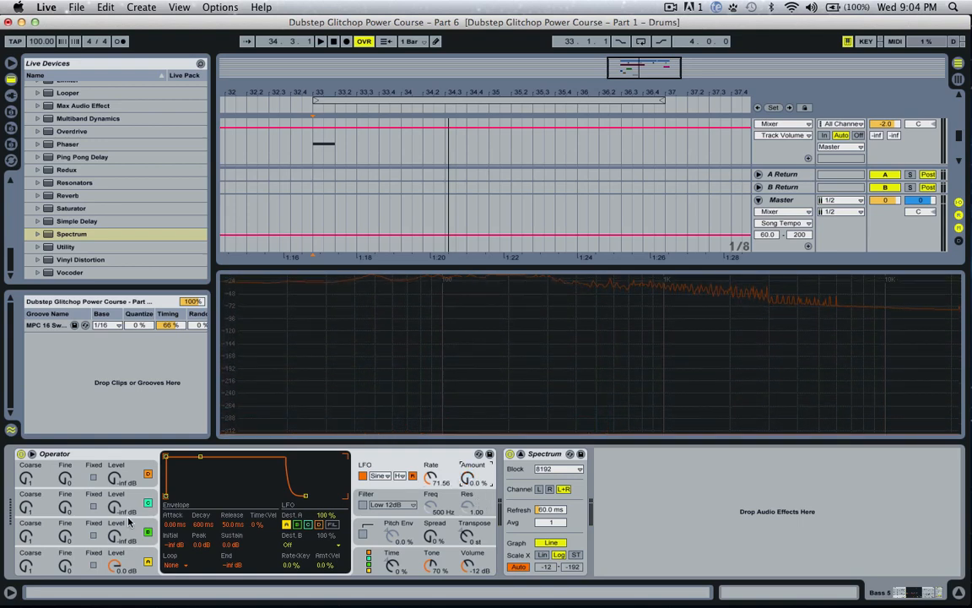
# Switch Operator's oscillator B to fixed frequency and set that frequency to 10.0 Hz.
pyautogui.click(51, 530)
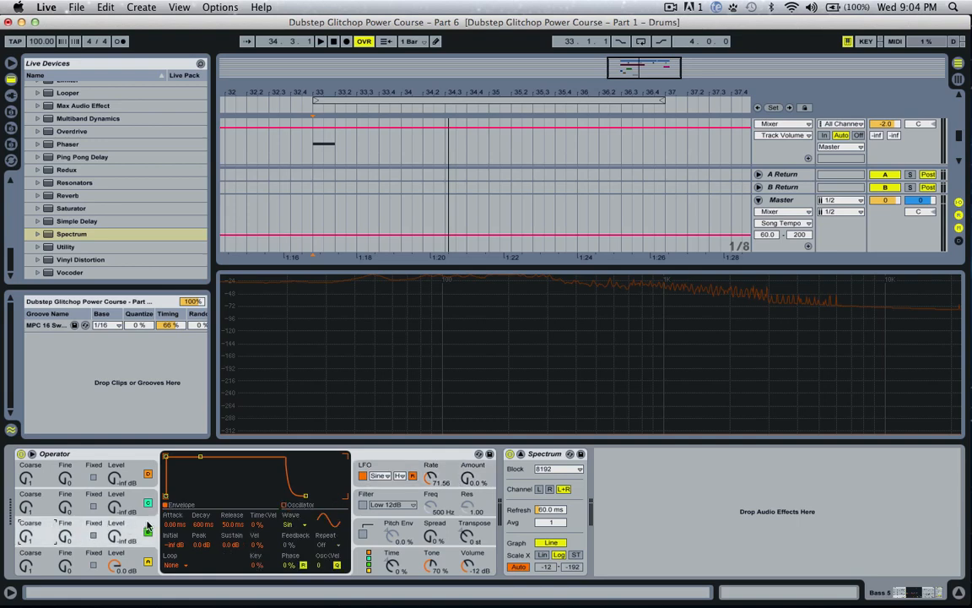
pyautogui.click(93, 537)
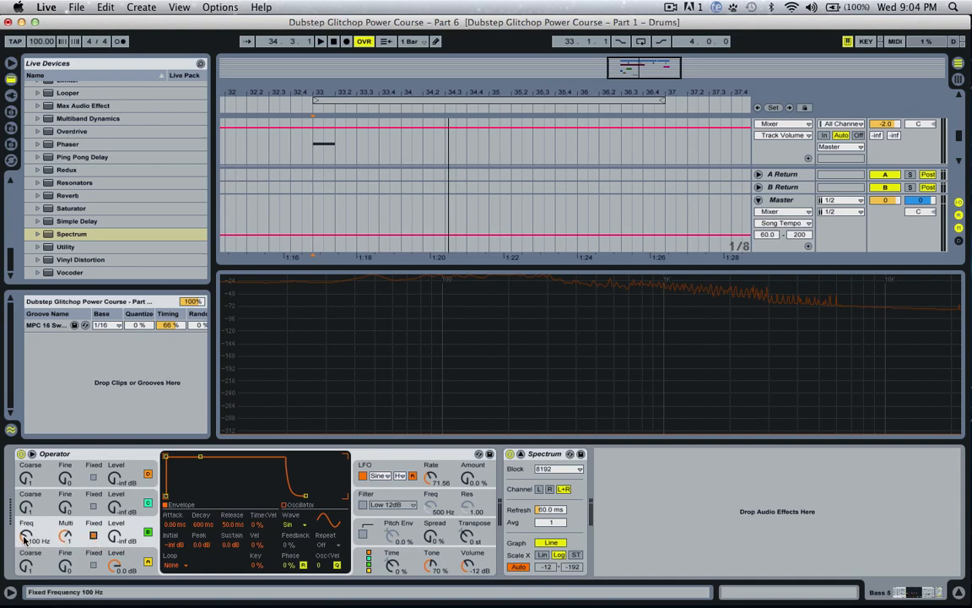
pyautogui.click(93, 537)
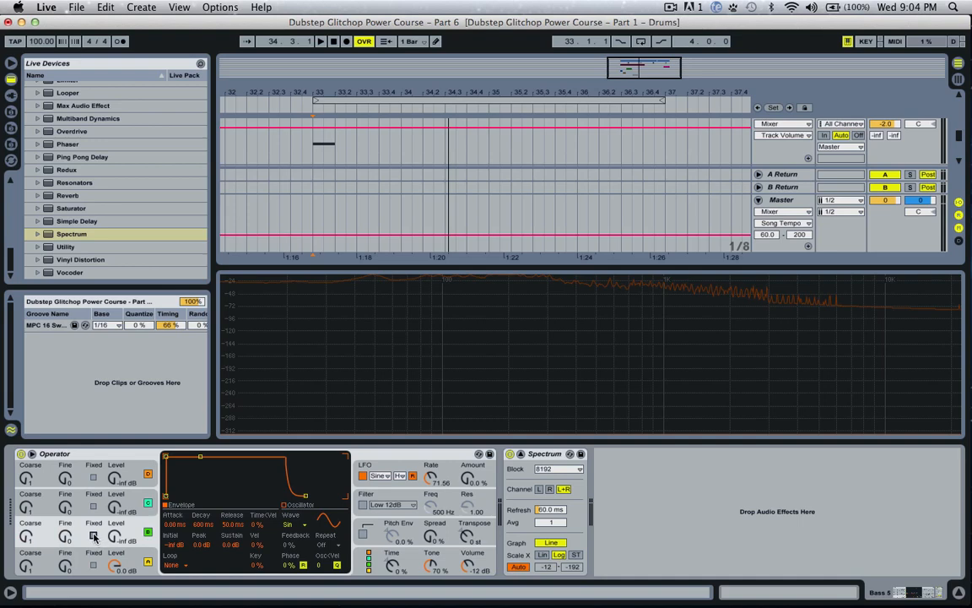
pyautogui.click(93, 537)
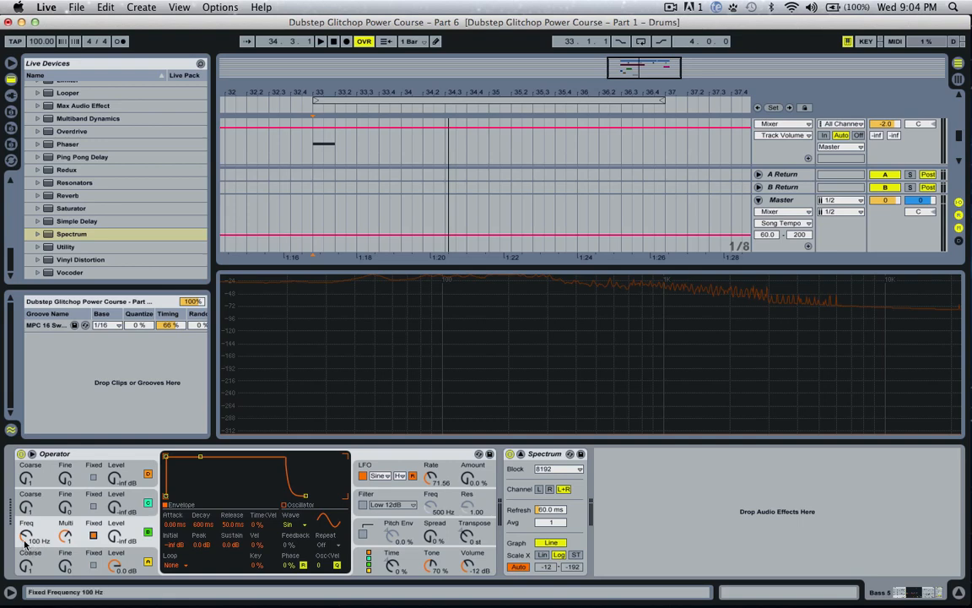
pyautogui.moveTo(26, 537); pyautogui.dragTo(27, 540)
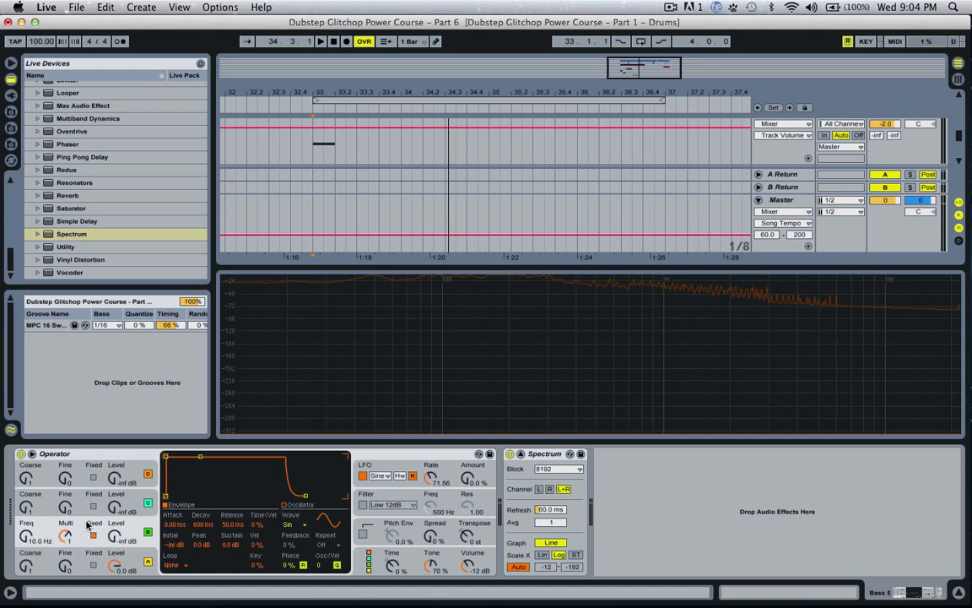
# Choose the algorithm with all four oscillators in parallel and switch off oscillators A, C and D.
pyautogui.click(369, 563)
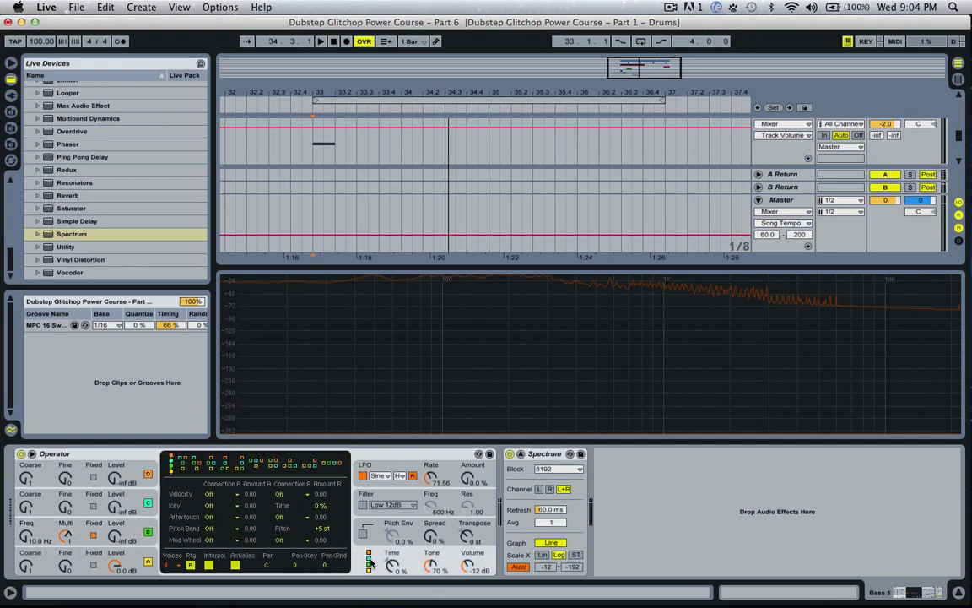
pyautogui.click(329, 463)
pyautogui.click(148, 560)
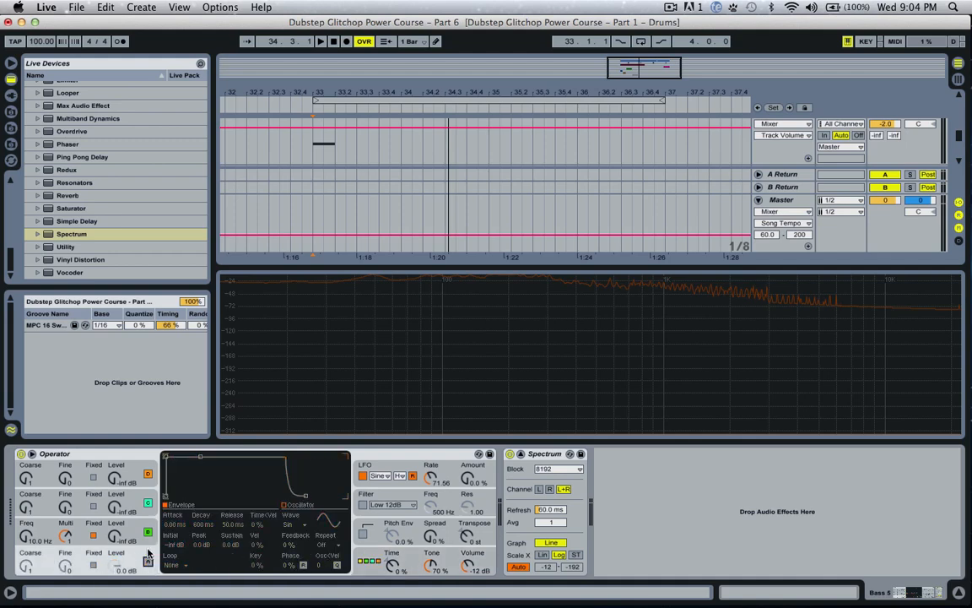
pyautogui.click(148, 503)
pyautogui.click(148, 474)
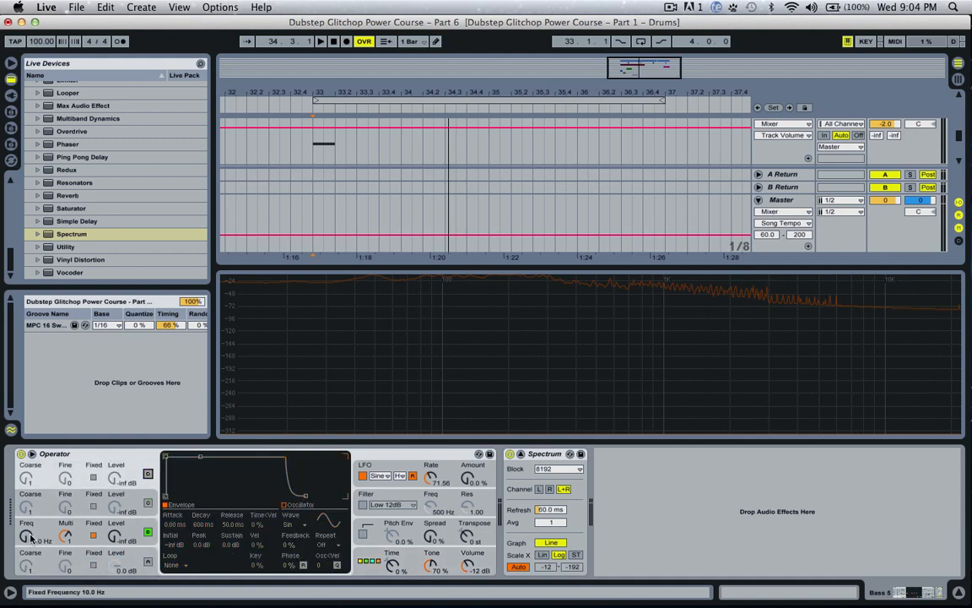
# Raise oscillator B's level to 0.0 dB and sweep its fixed frequency from 435 Hz down to 63.2 Hz.
pyautogui.moveTo(31, 537); pyautogui.dragTo(30, 514)
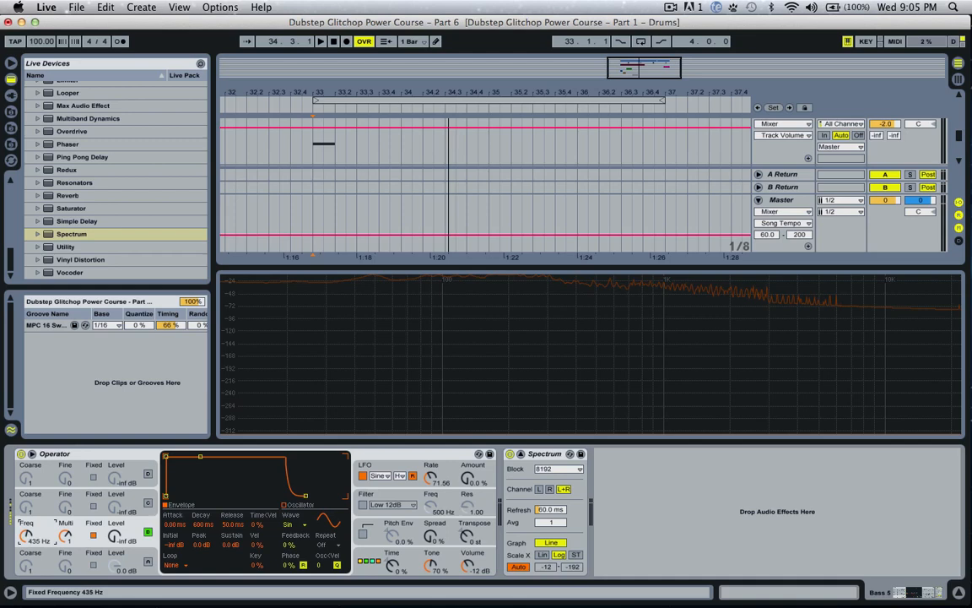
pyautogui.moveTo(115, 536); pyautogui.dragTo(116, 464)
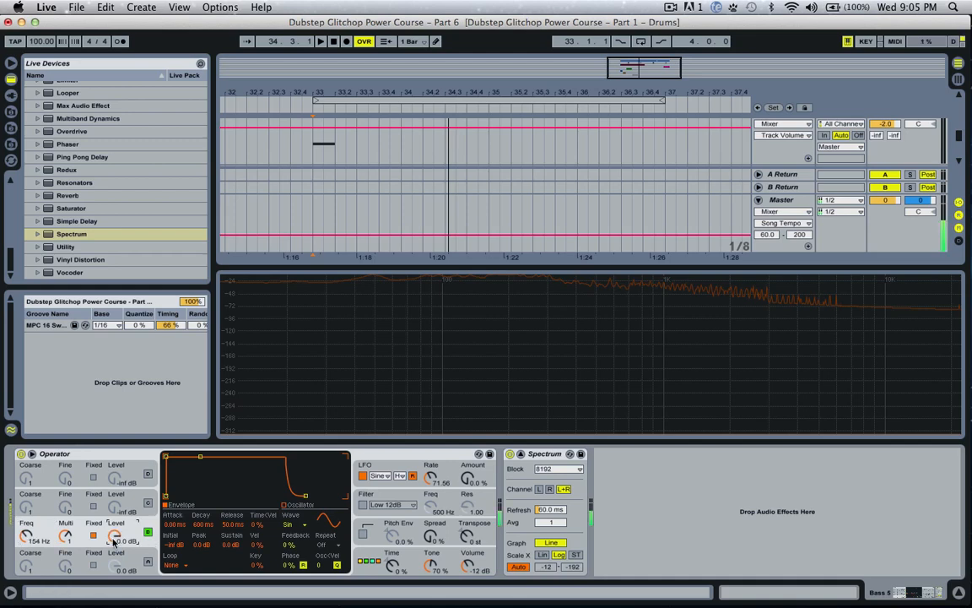
pyautogui.moveTo(26, 536)
pyautogui.mouseDown()
pyautogui.moveTo(26, 506)
pyautogui.moveTo(26, 551)
pyautogui.mouseUp()
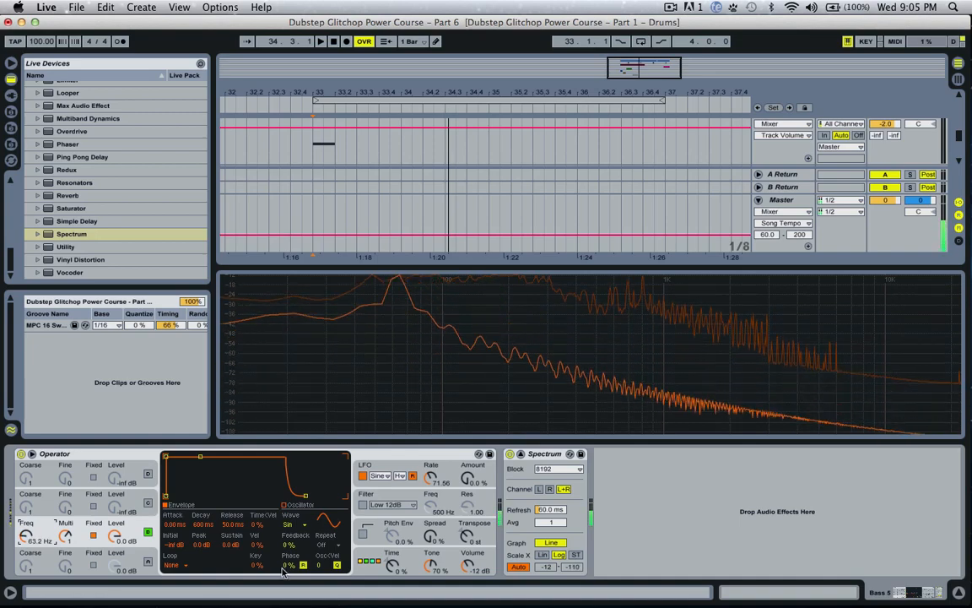
# Return to the stacked algorithm with oscillator A switched on, and set oscillator B's fixed frequency to 10.0 Hz.
pyautogui.click(374, 562)
pyautogui.click(172, 469)
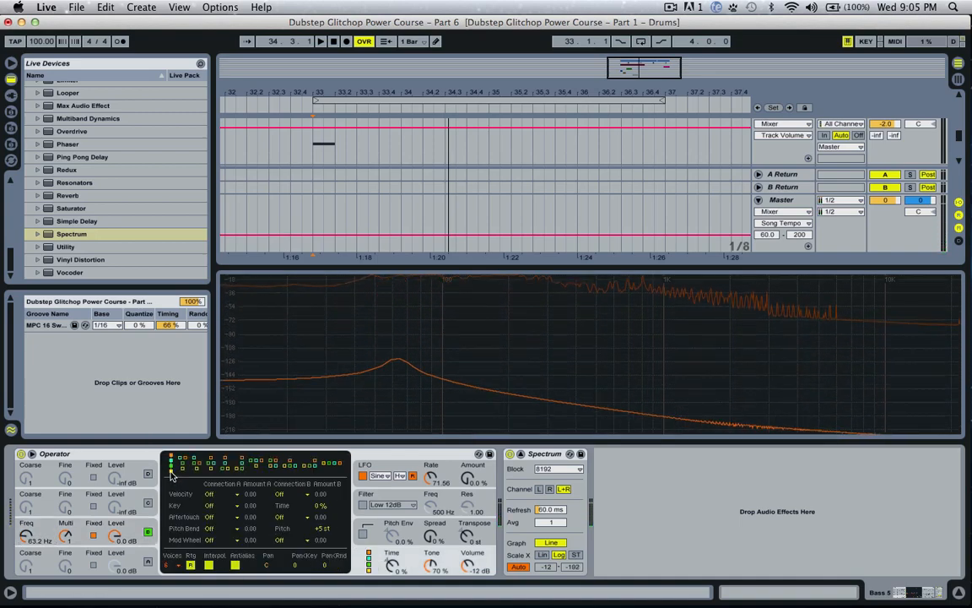
pyautogui.click(149, 561)
pyautogui.moveTo(26, 536); pyautogui.dragTo(26, 560)
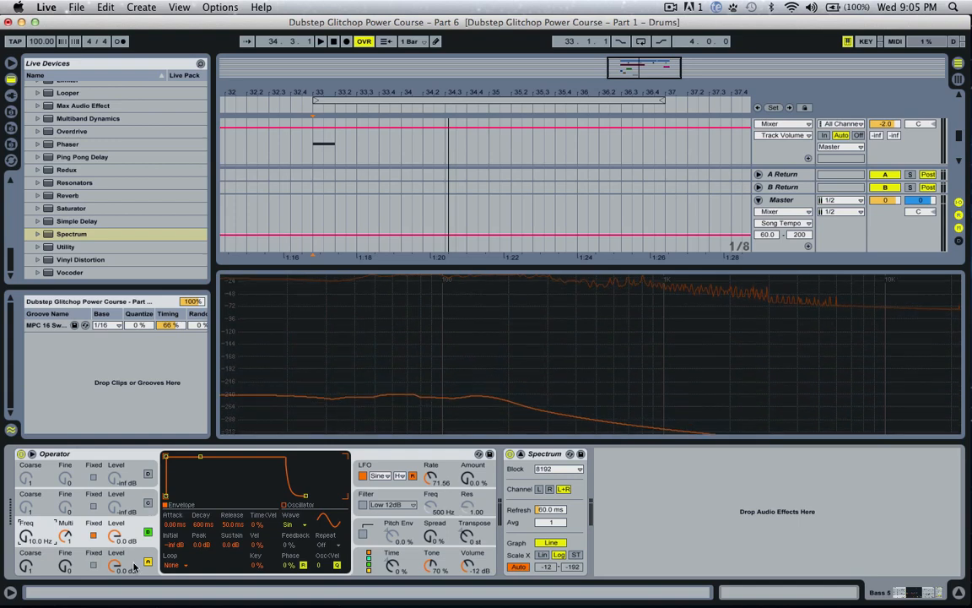
# Sweep oscillator B's fixed frequency up to about 911 Hz and back down to 147 Hz while playing a note.
pyautogui.click(48, 527)
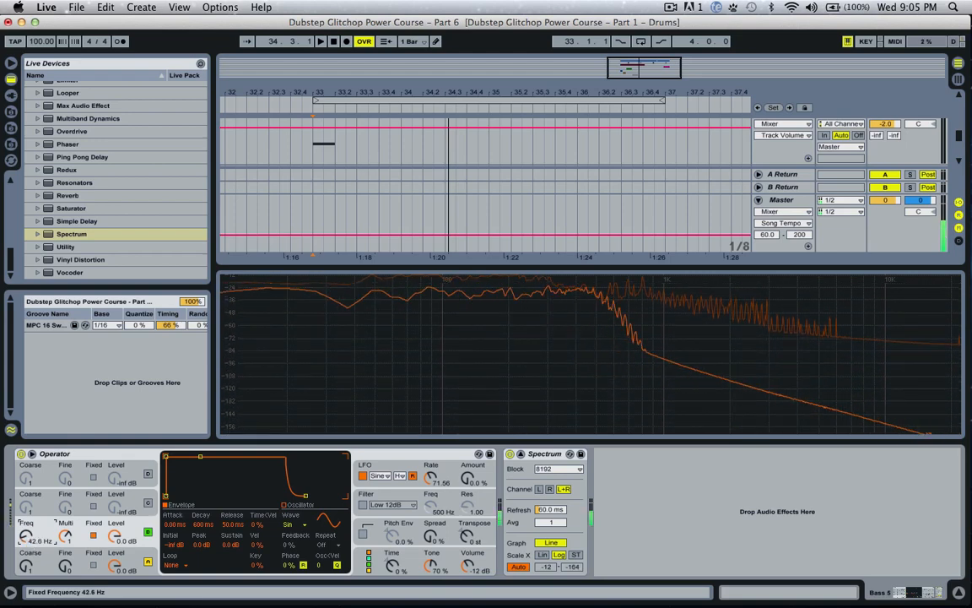
pyautogui.moveTo(26, 535); pyautogui.dragTo(27, 527)
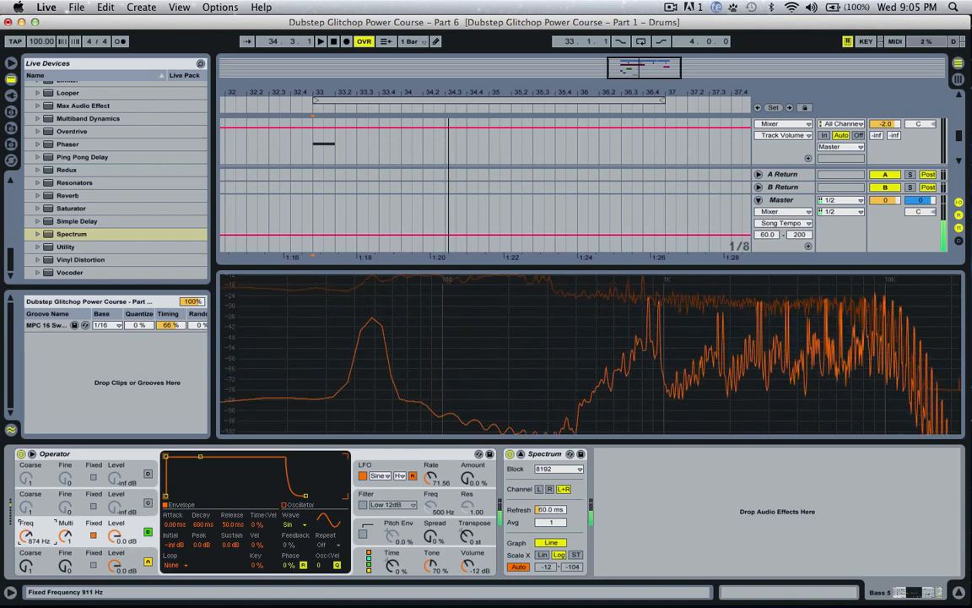
pyautogui.moveTo(26, 534); pyautogui.dragTo(26, 545)
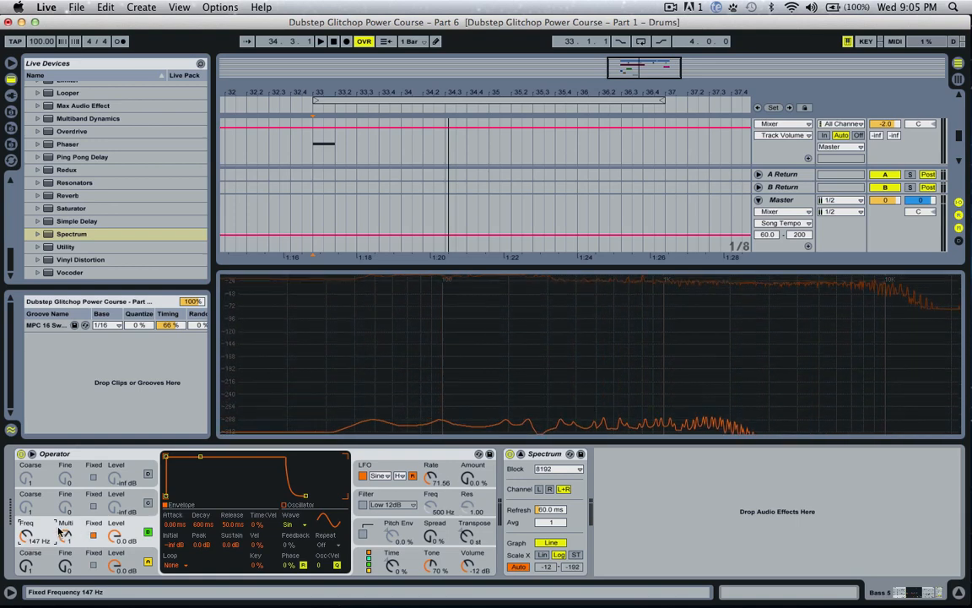
# Try frequency multipliers of 0.001 and 10 on oscillator B, leaving its fixed frequency at 10.0 Hz.
pyautogui.moveTo(29, 536); pyautogui.dragTo(32, 541)
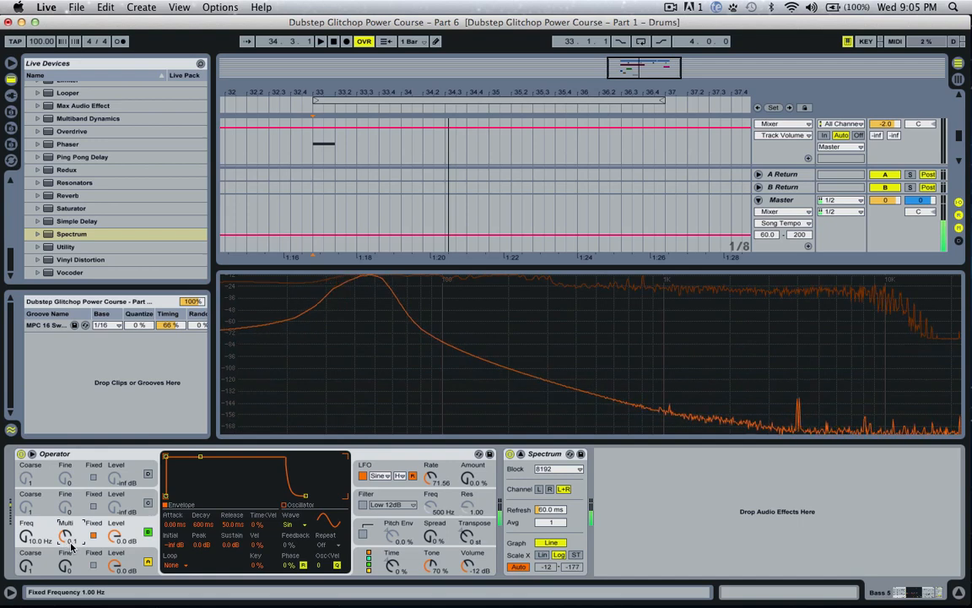
pyautogui.moveTo(74, 547); pyautogui.dragTo(73, 564)
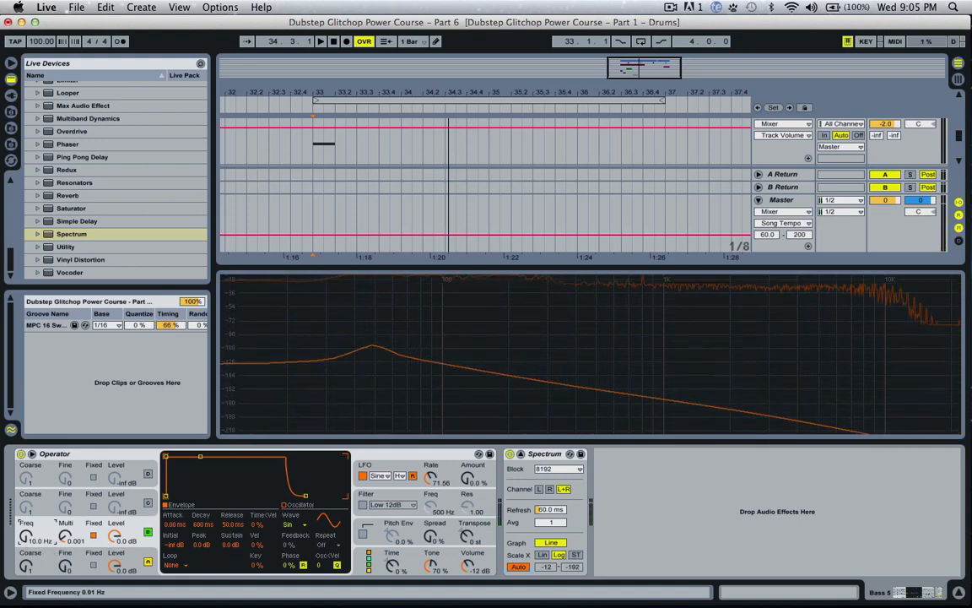
pyautogui.moveTo(26, 536); pyautogui.dragTo(26, 527)
pyautogui.moveTo(66, 537); pyautogui.dragTo(66, 503)
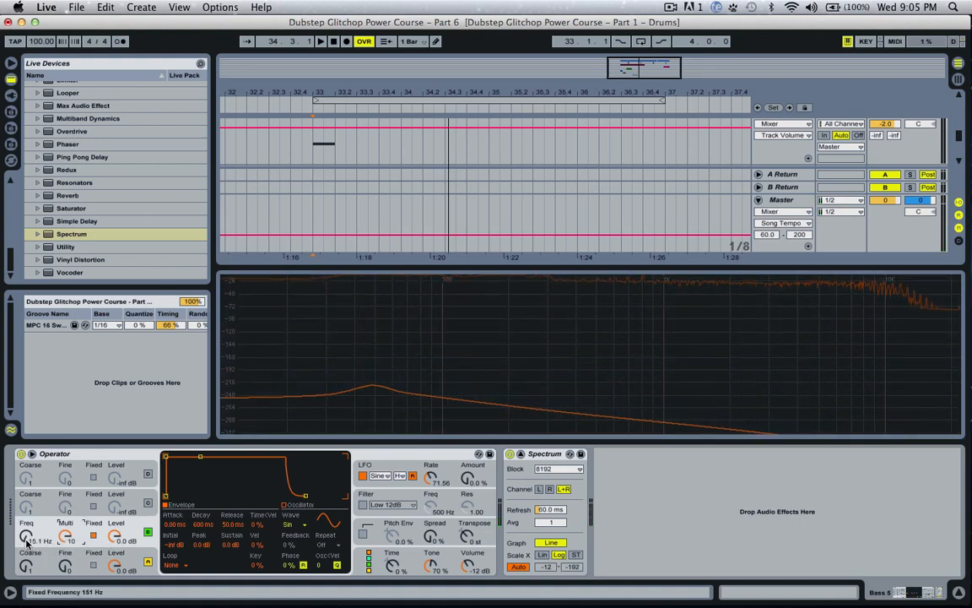
pyautogui.moveTo(26, 542)
pyautogui.mouseDown()
pyautogui.moveTo(24, 529)
pyautogui.moveTo(25, 544)
pyautogui.mouseUp()
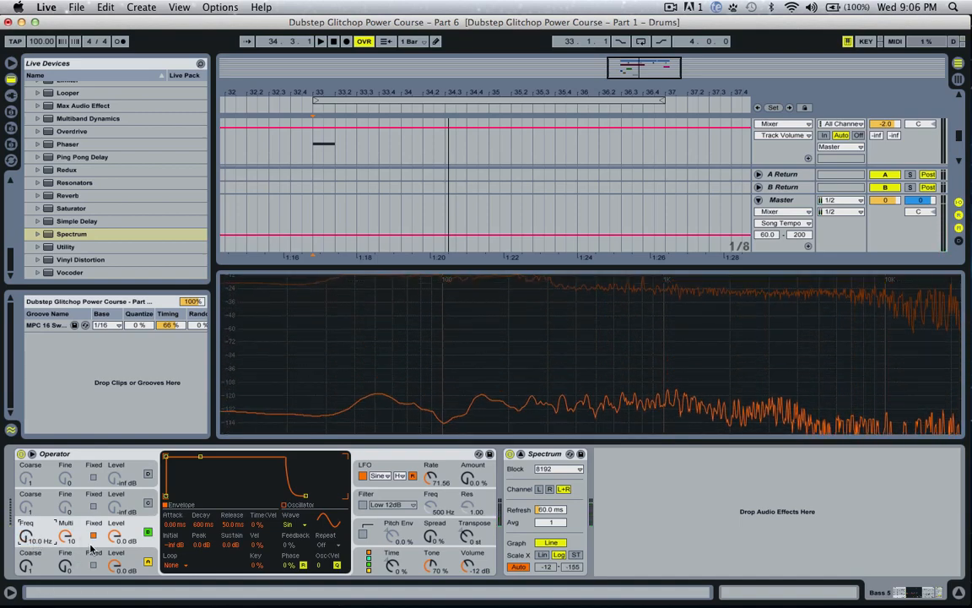
# Lower oscillator B's frequency multiplier and switch off its fixed frequency mode.
pyautogui.moveTo(66, 536); pyautogui.dragTo(66, 554)
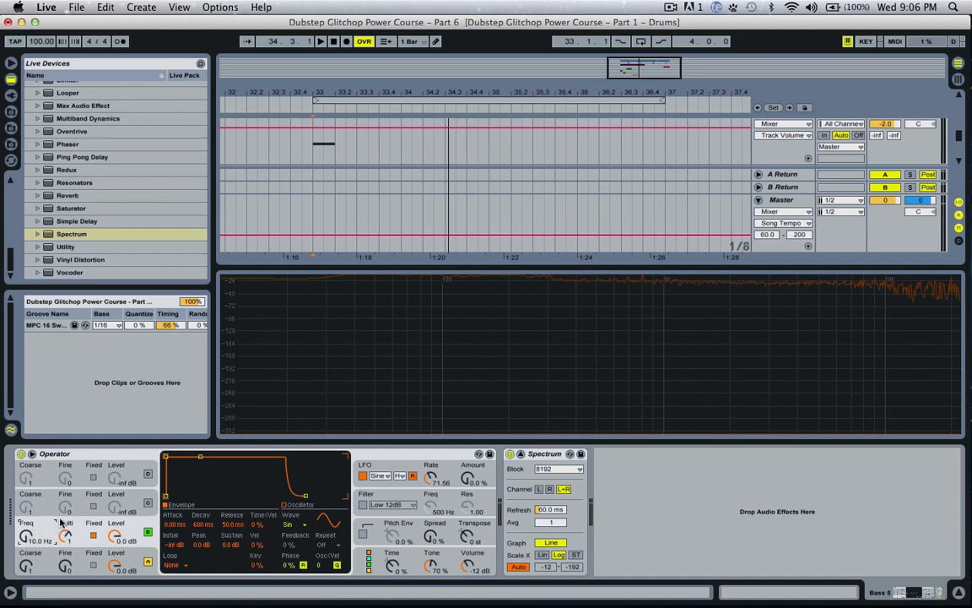
pyautogui.click(21, 533)
pyautogui.click(93, 537)
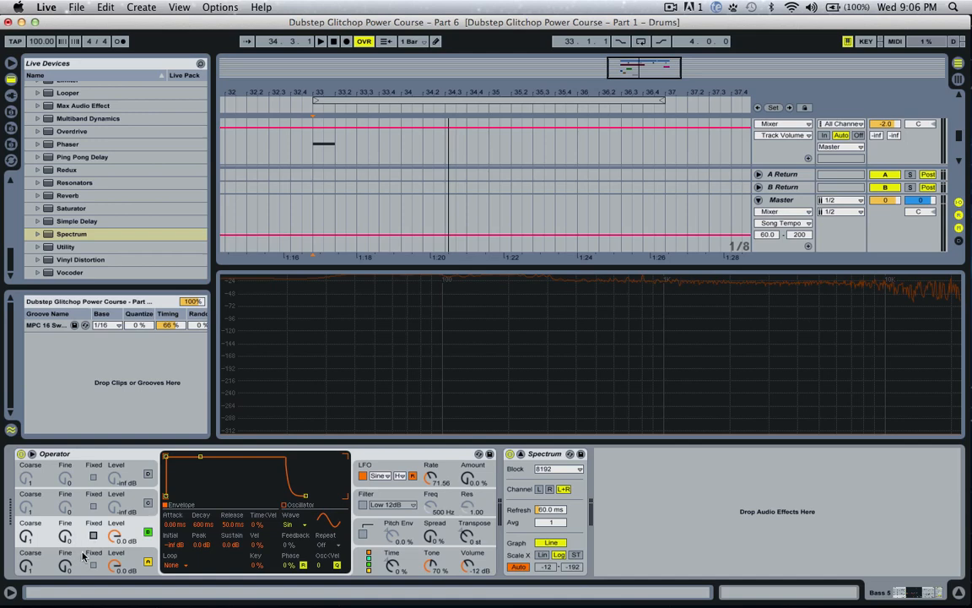
# Compare the Coarse and Fine tuning settings of oscillators A and B.
pyautogui.click(82, 556)
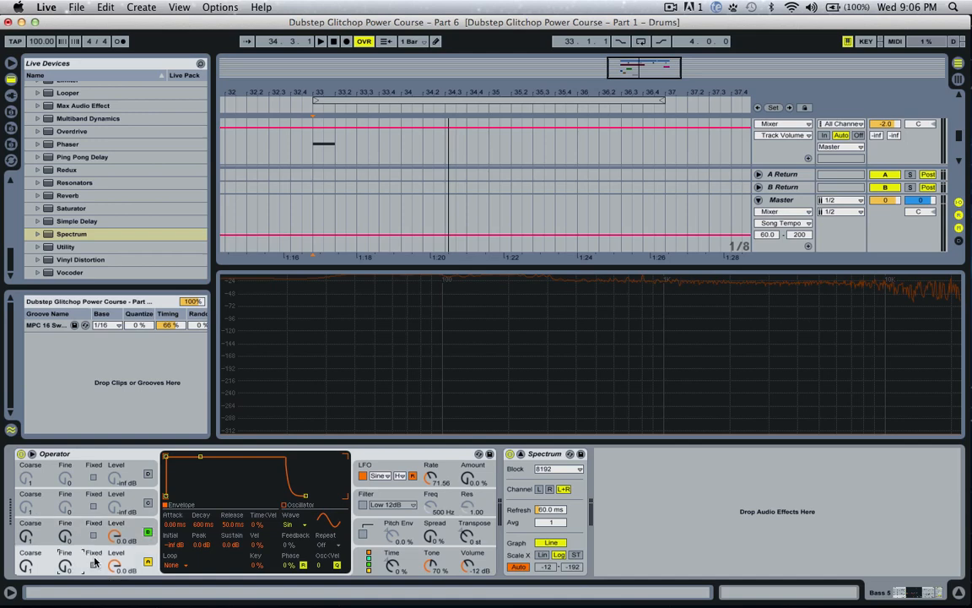
pyautogui.click(91, 525)
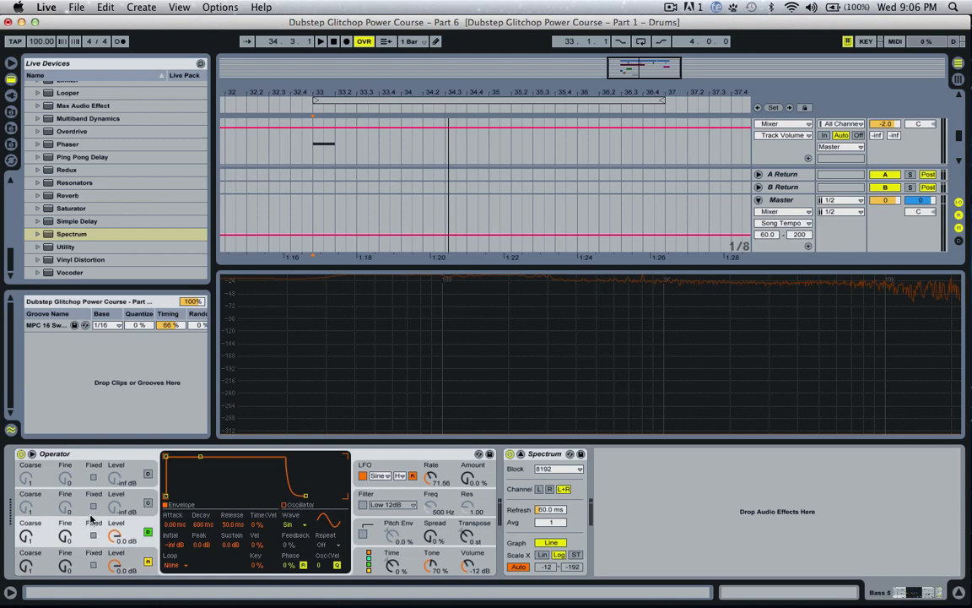
pyautogui.click(78, 555)
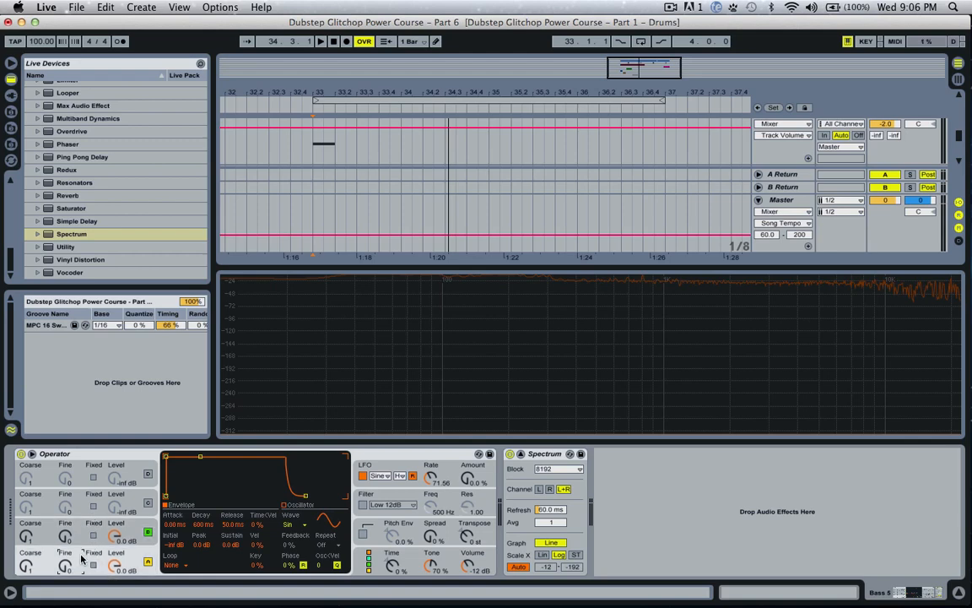
pyautogui.click(83, 534)
pyautogui.click(89, 558)
pyautogui.click(81, 559)
pyautogui.click(78, 525)
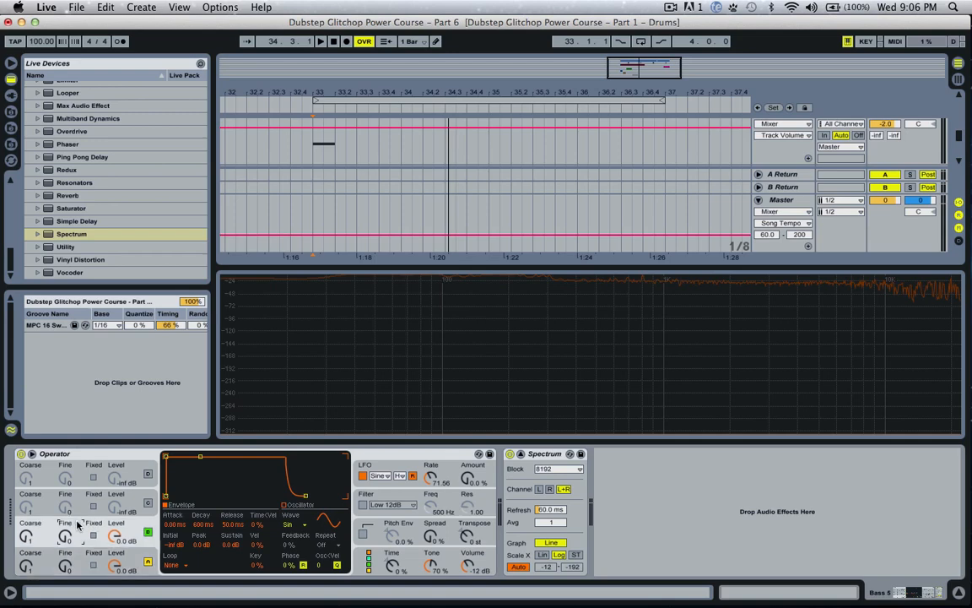
# Play a note while lowering oscillator B's level through -23 dB to -68 dB.
pyautogui.press('g')
pyautogui.moveTo(116, 540)
pyautogui.mouseDown()
pyautogui.moveTo(116, 574)
pyautogui.moveTo(116, 541)
pyautogui.mouseUp()
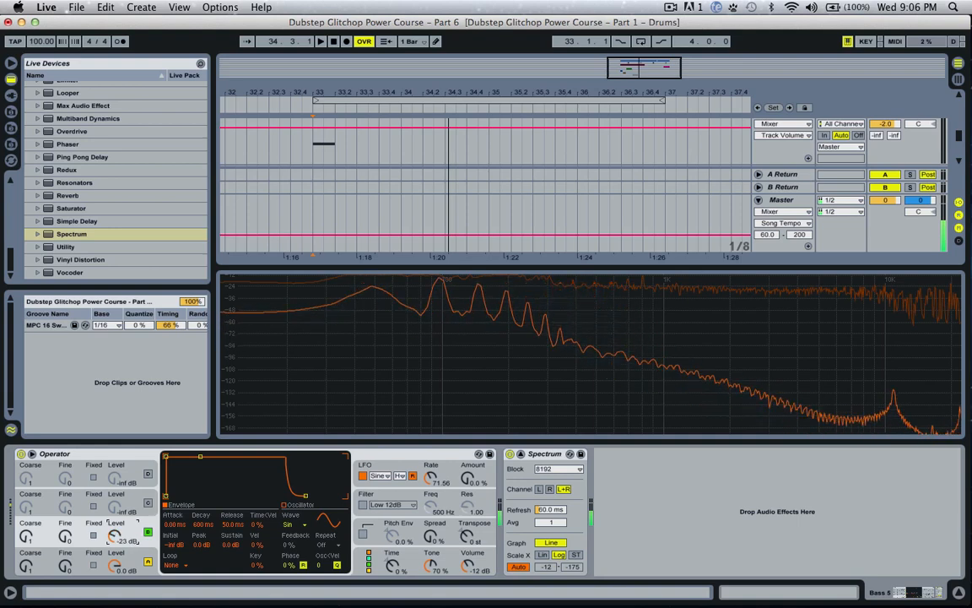
pyautogui.moveTo(115, 536); pyautogui.dragTo(115, 574)
# Examine the Coarse ratios of oscillators A and B and how the two oscillators relate.
pyautogui.click(27, 537)
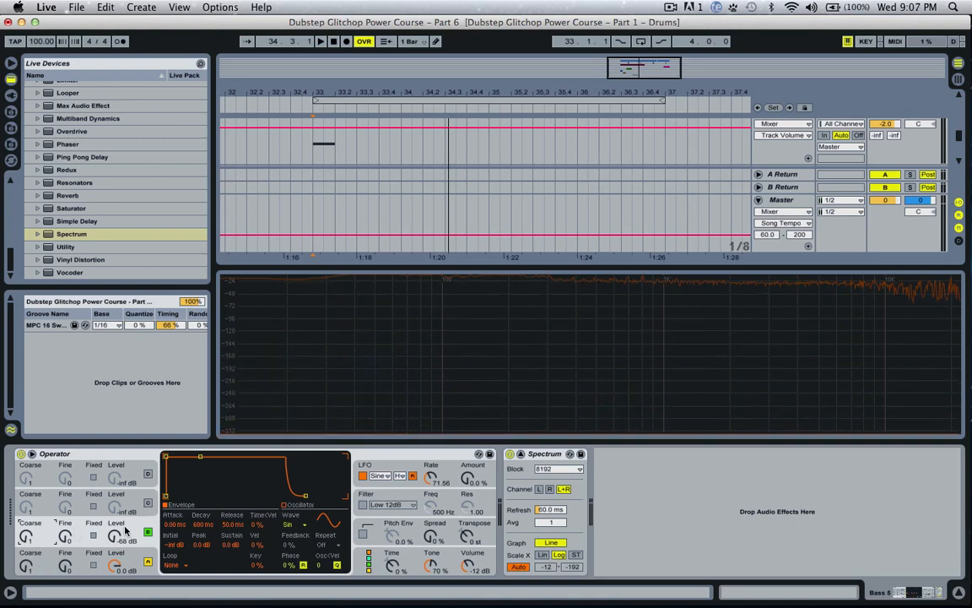
pyautogui.moveTo(25, 567)
pyautogui.mouseDown()
pyautogui.moveTo(25, 536)
pyautogui.moveTo(24, 567)
pyautogui.mouseUp()
pyautogui.click(25, 537)
pyautogui.click(76, 564)
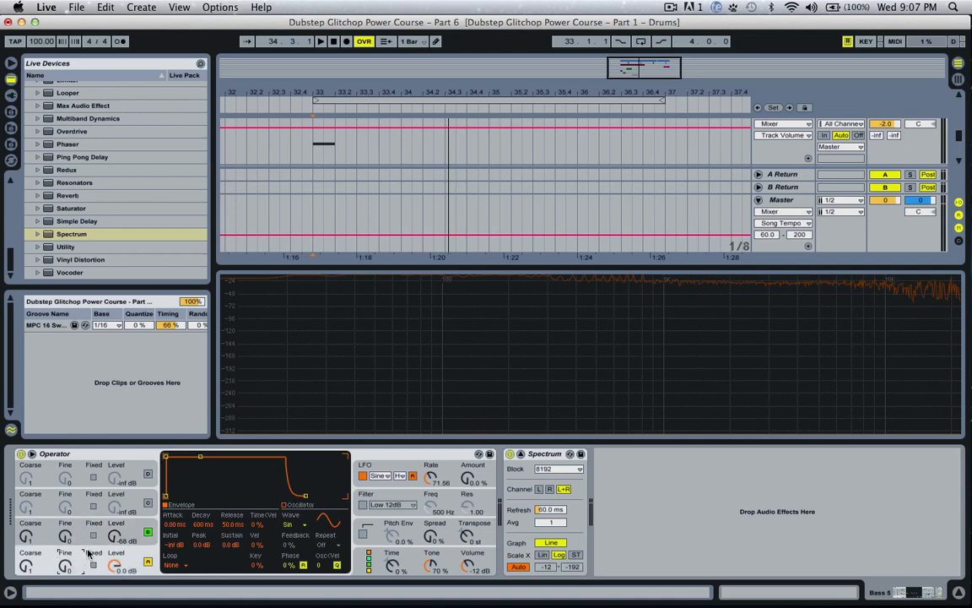
pyautogui.click(85, 531)
pyautogui.click(91, 559)
# Raise oscillator B's level to -8.3 dB and increase its Coarse ratio while playing a note.
pyautogui.click(111, 523)
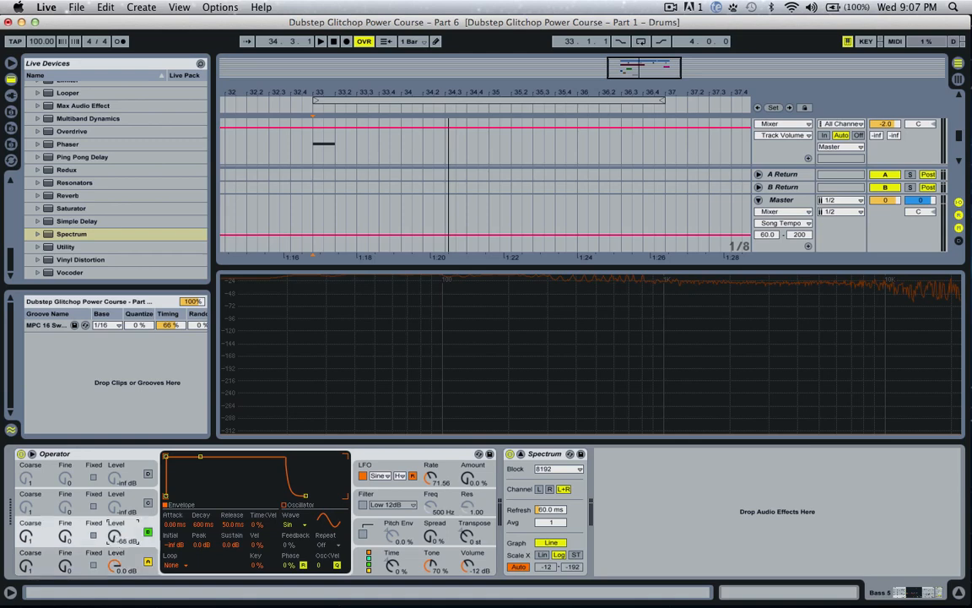
pyautogui.moveTo(109, 524); pyautogui.dragTo(109, 497)
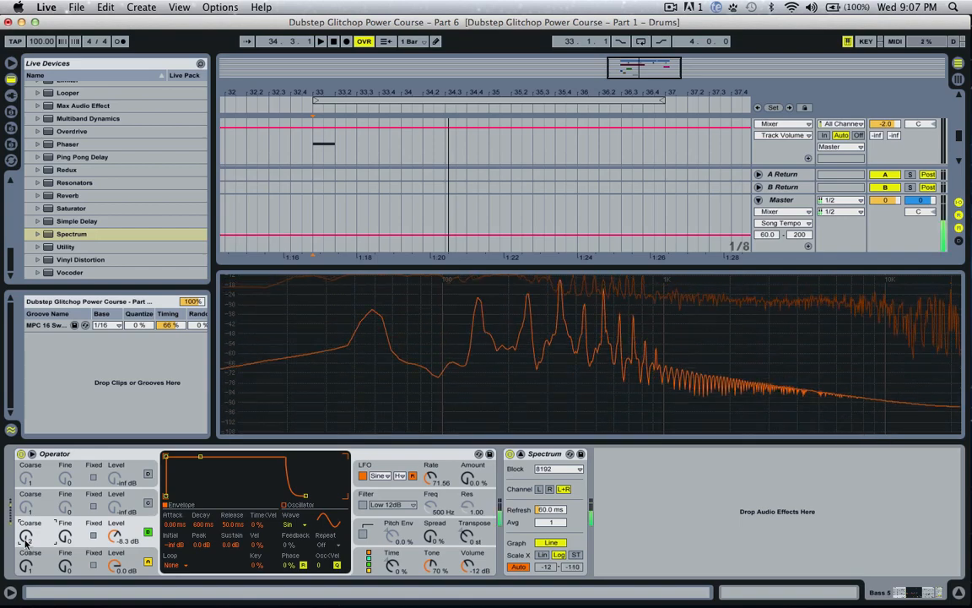
pyautogui.moveTo(26, 536); pyautogui.dragTo(25, 506)
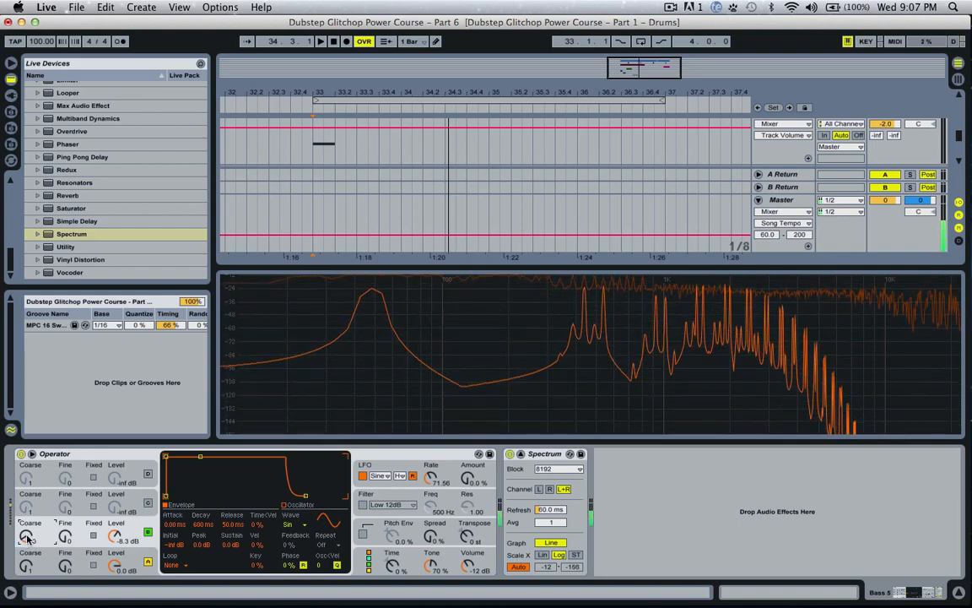
# Lower the computer's output volume by three steps.
pyautogui.press('XF86AudioLowerVolume')
pyautogui.press('XF86AudioLowerVolume')
pyautogui.press('XF86AudioLowerVolume')
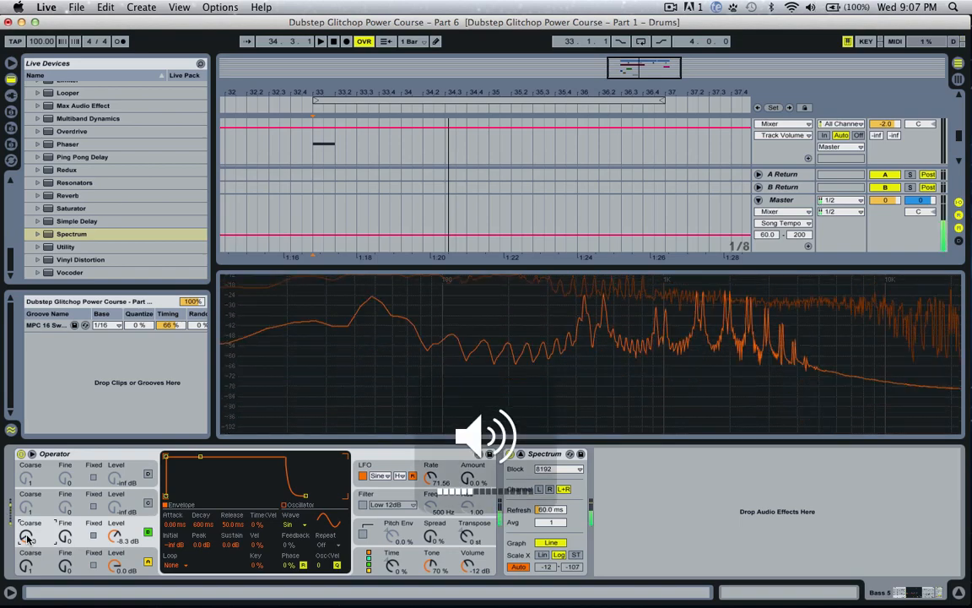
# Return oscillator B's Coarse ratio to 1 and raise its level to 0.0 dB while playing notes.
pyautogui.moveTo(25, 535); pyautogui.dragTo(25, 510)
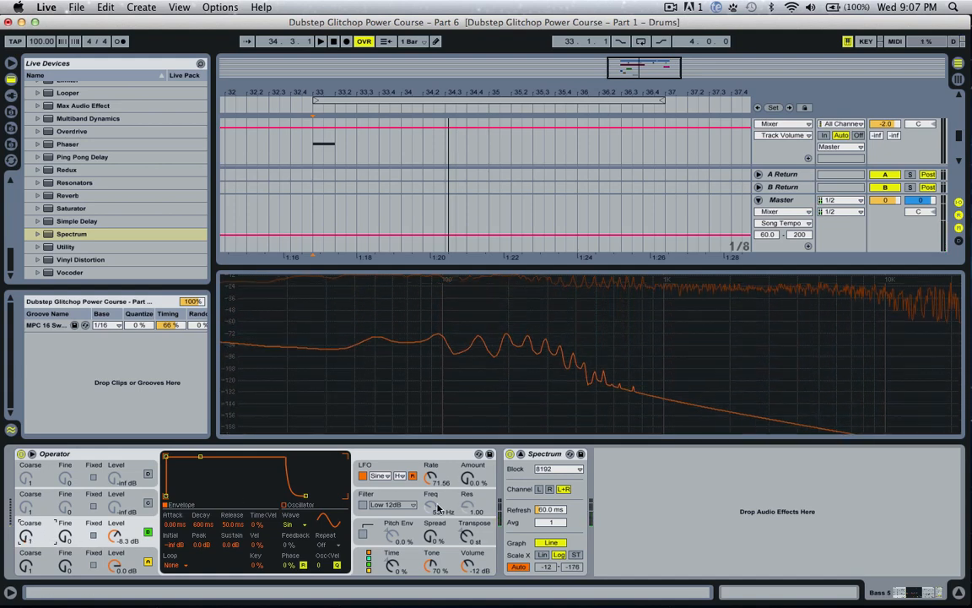
pyautogui.click(418, 493)
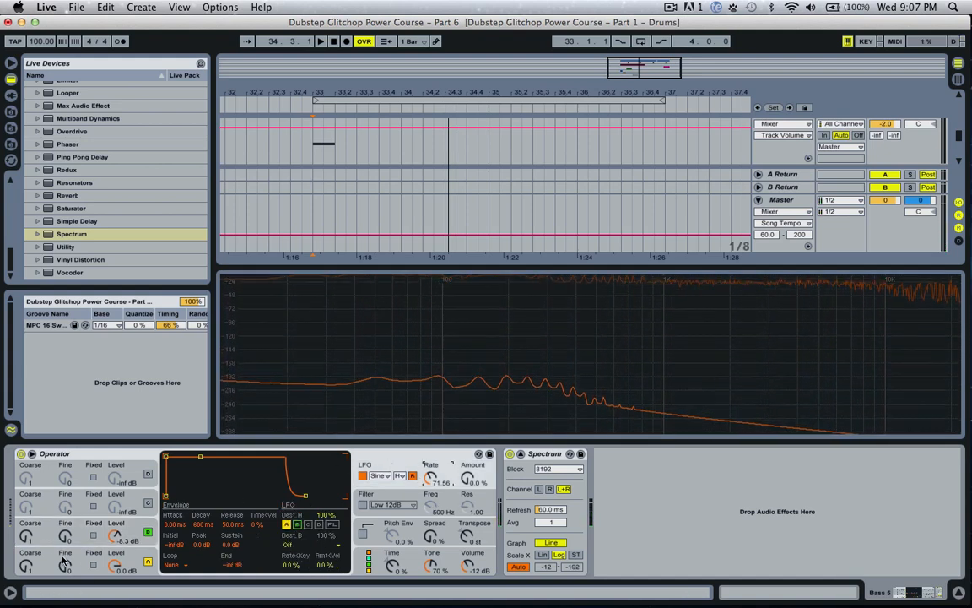
pyautogui.click(24, 545)
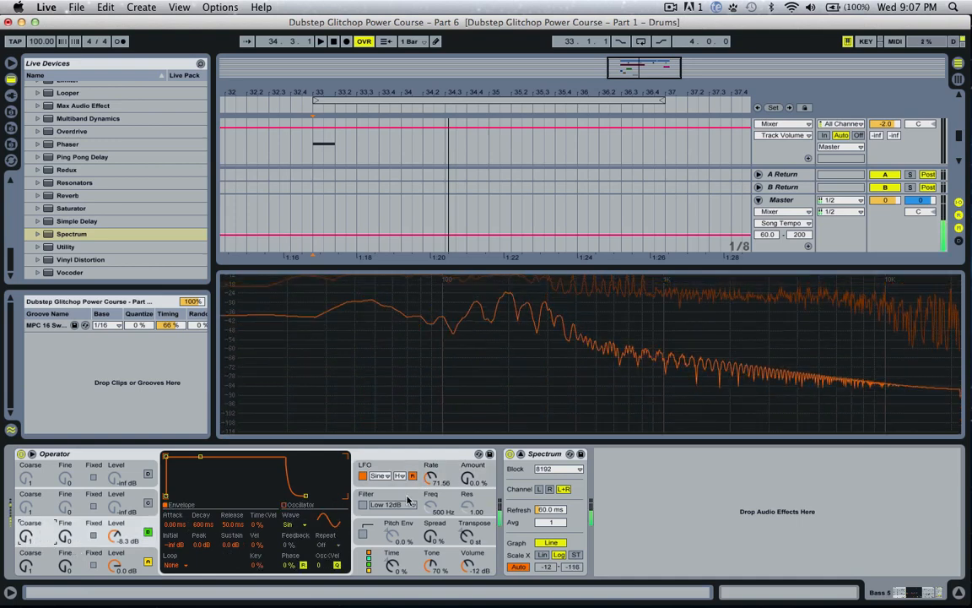
pyautogui.moveTo(114, 537); pyautogui.dragTo(114, 540)
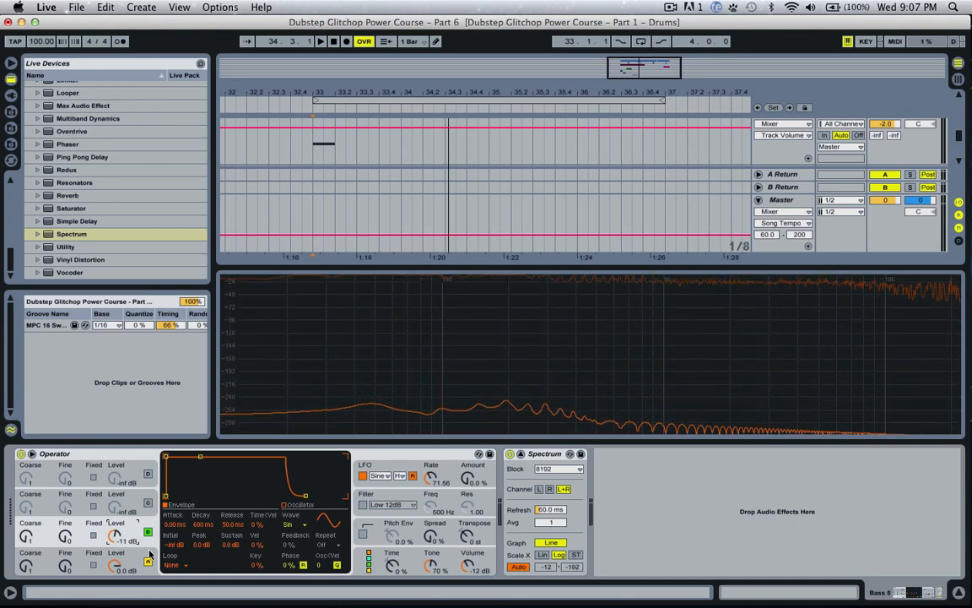
pyautogui.moveTo(107, 547); pyautogui.dragTo(114, 525)
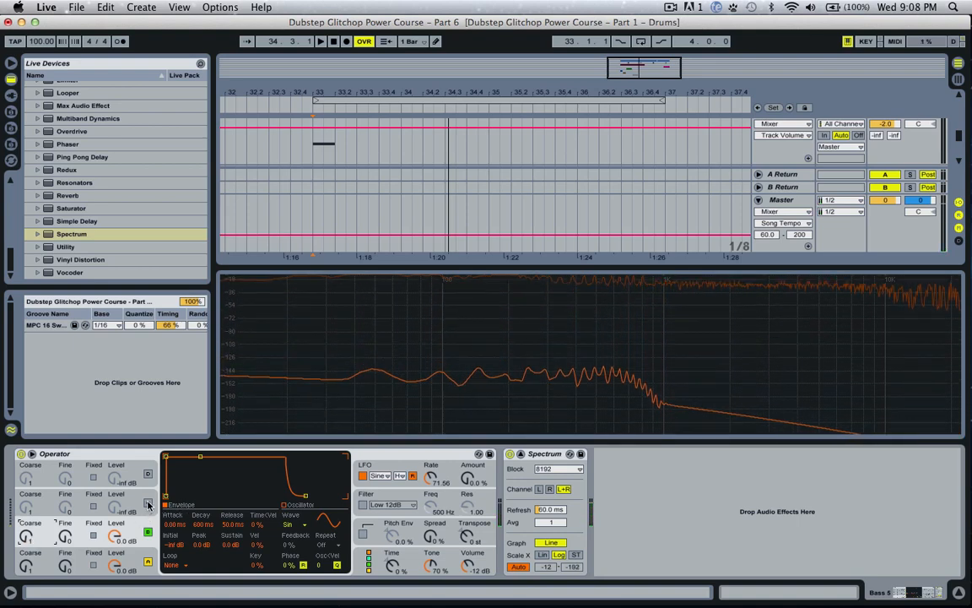
# Enable oscillator C and set it to a level of -18 dB with a Coarse ratio of 9.
pyautogui.click(78, 498)
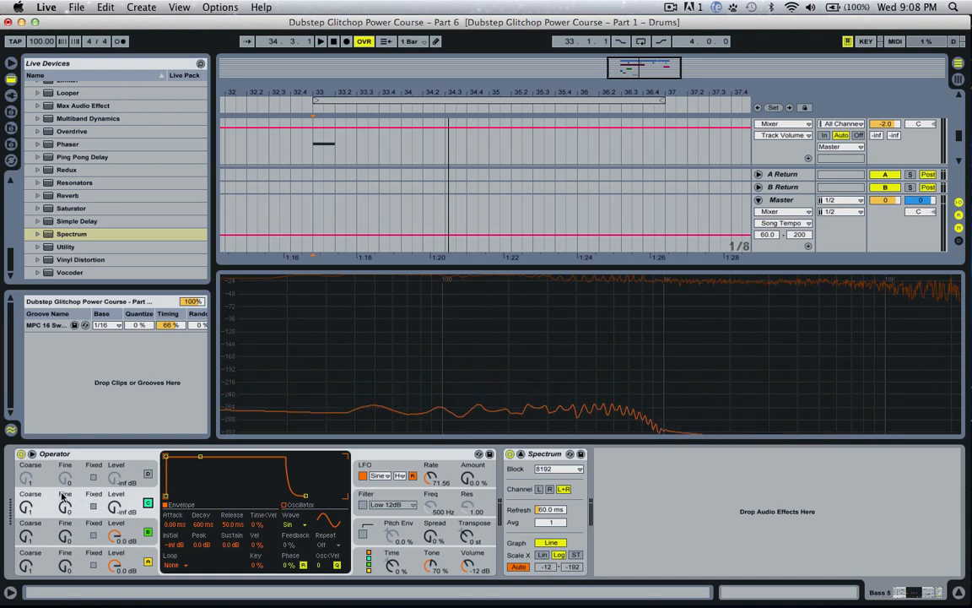
pyautogui.click(82, 556)
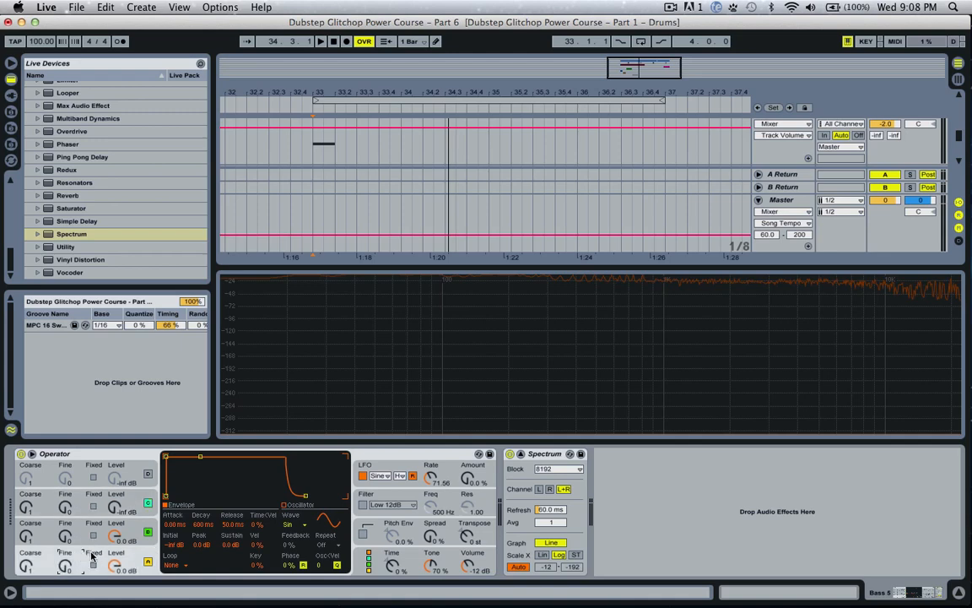
pyautogui.moveTo(116, 508)
pyautogui.mouseDown()
pyautogui.moveTo(117, 497)
pyautogui.moveTo(115, 504)
pyautogui.mouseUp()
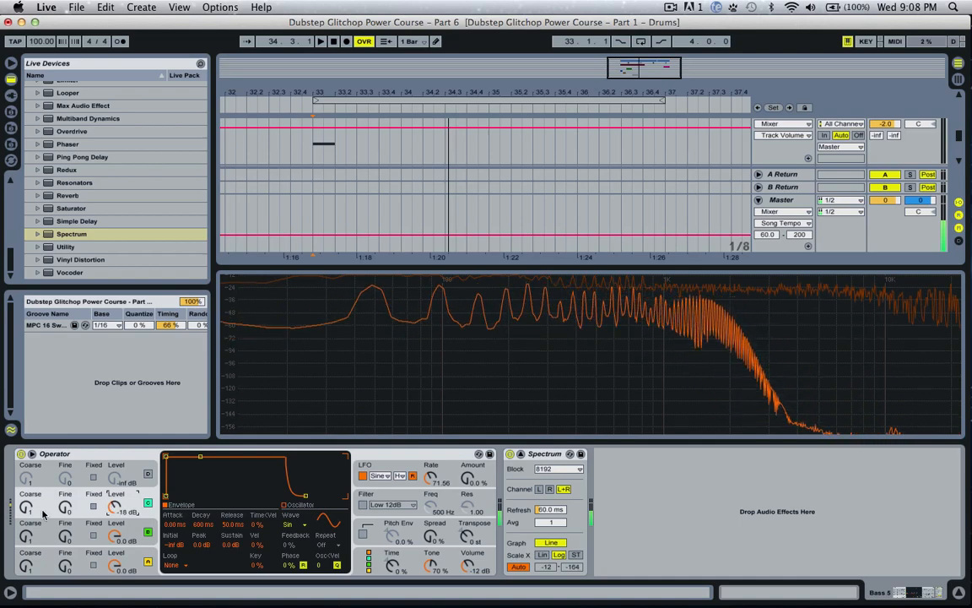
pyautogui.moveTo(26, 507)
pyautogui.mouseDown()
pyautogui.moveTo(26, 457)
pyautogui.moveTo(27, 510)
pyautogui.mouseUp()
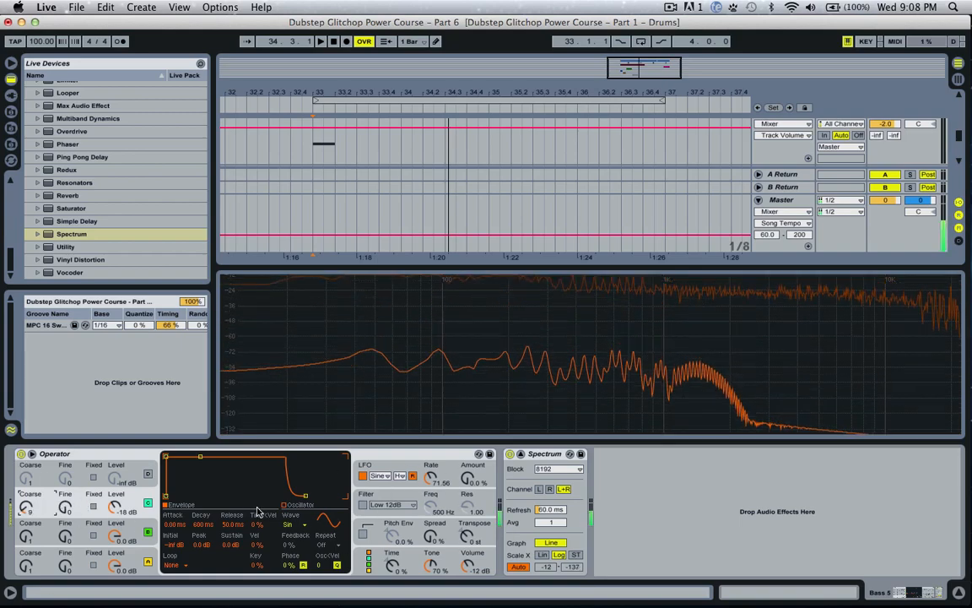
# Try the Low 12dB filter at a frequency of 1.52 kHz and switch the filter off.
pyautogui.click(364, 505)
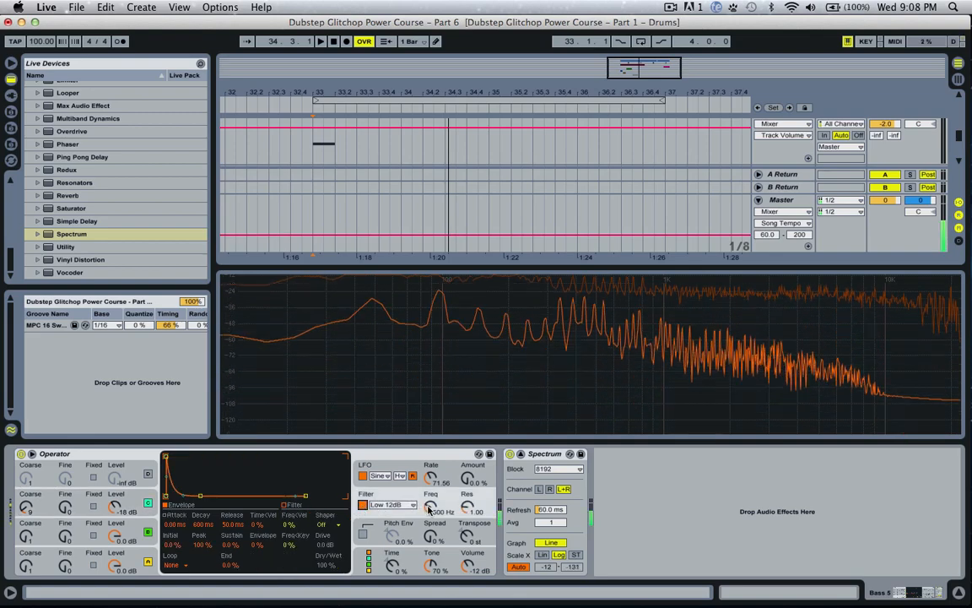
pyautogui.moveTo(431, 507); pyautogui.dragTo(430, 478)
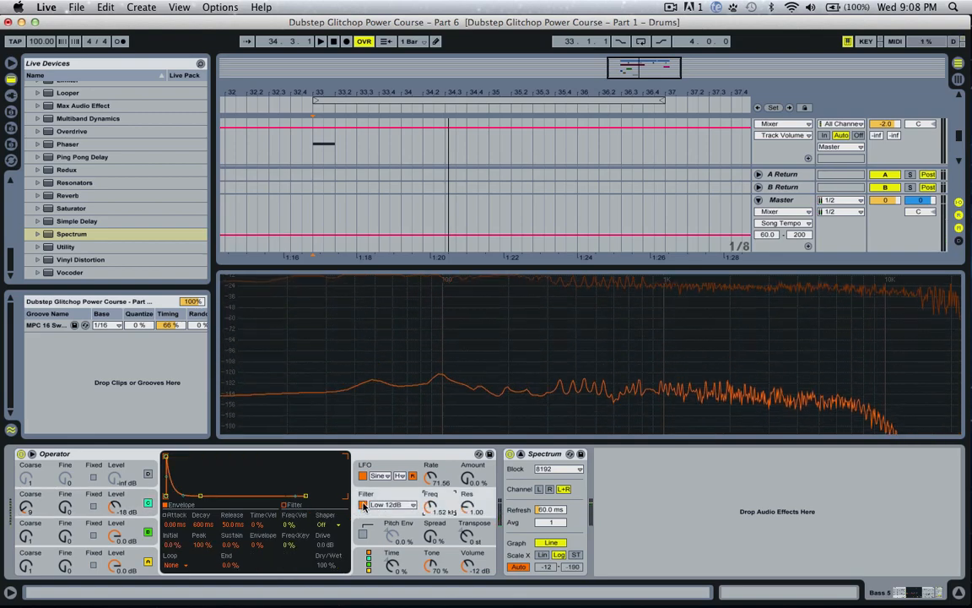
pyautogui.click(364, 505)
# Lower oscillator C's level to -inf dB so that only oscillator B modulates oscillator A.
pyautogui.click(147, 503)
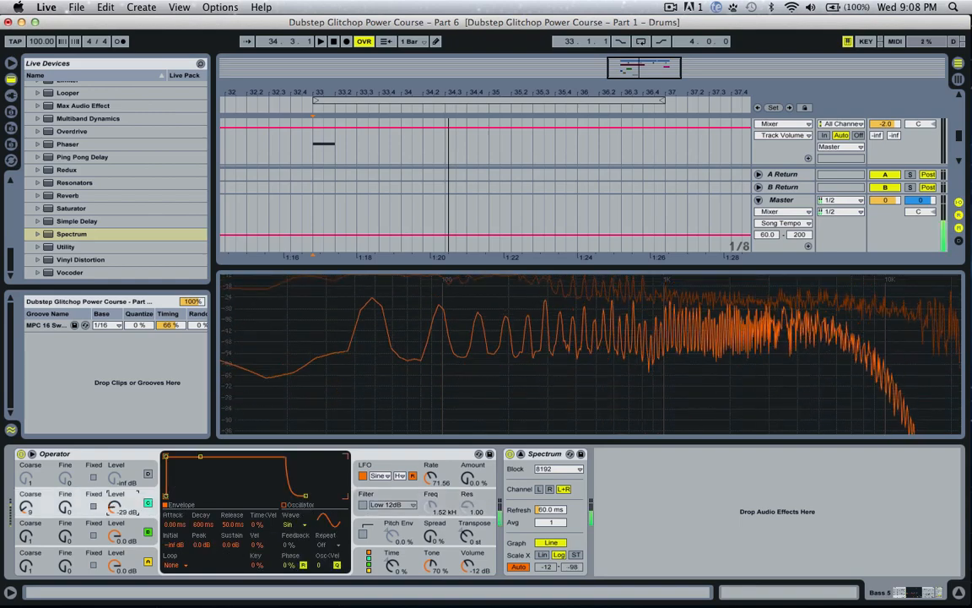
pyautogui.moveTo(116, 510); pyautogui.dragTo(116, 540)
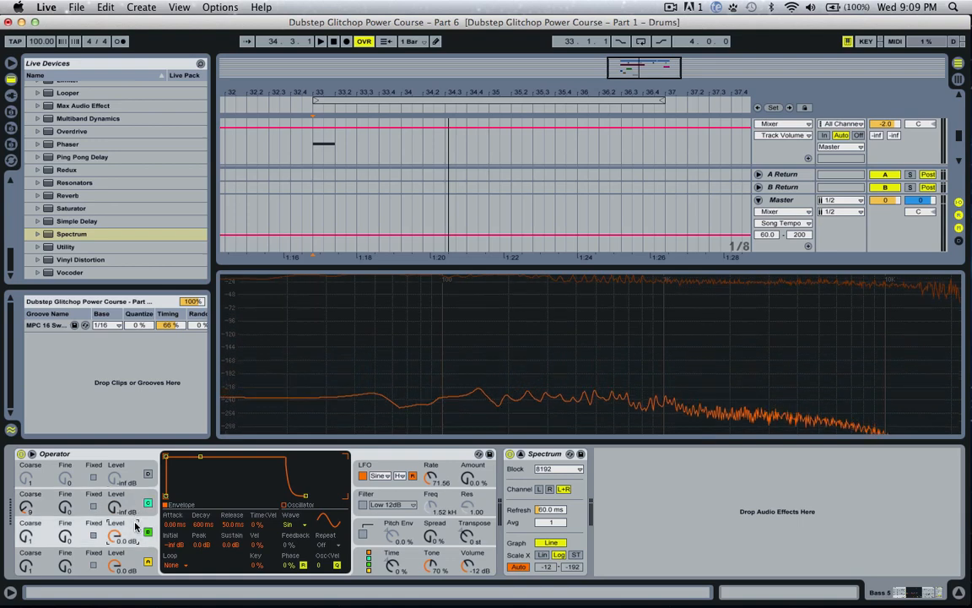
pyautogui.click(147, 563)
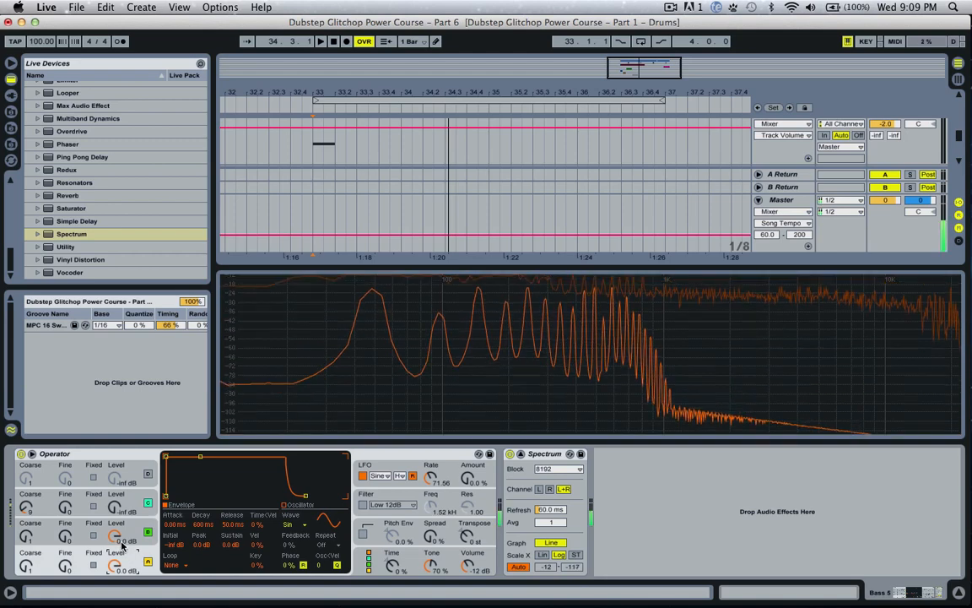
# Set oscillator B's waveform to Saw 3 and limit its harmonics editor to 16 partials.
pyautogui.click(118, 537)
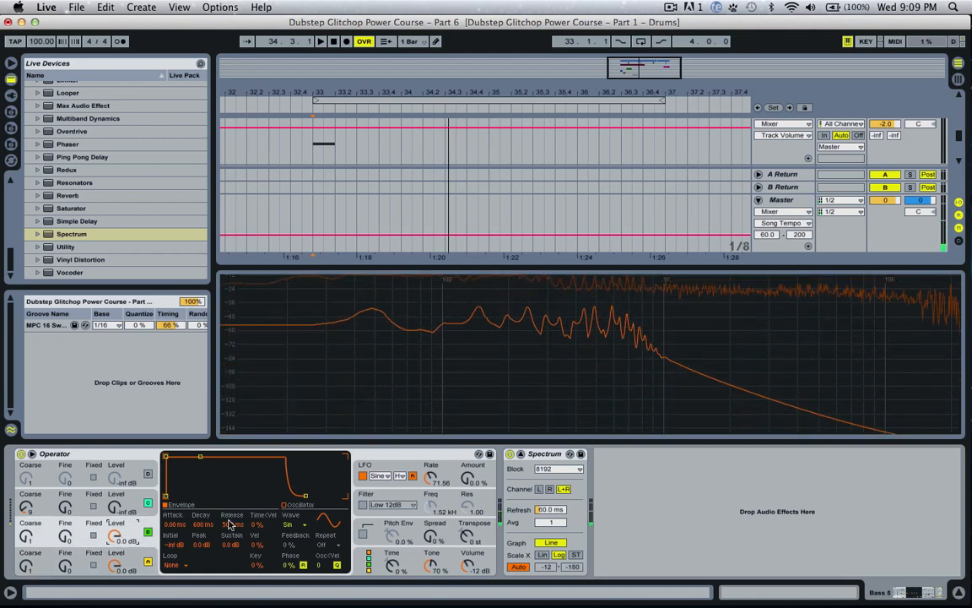
pyautogui.click(289, 525)
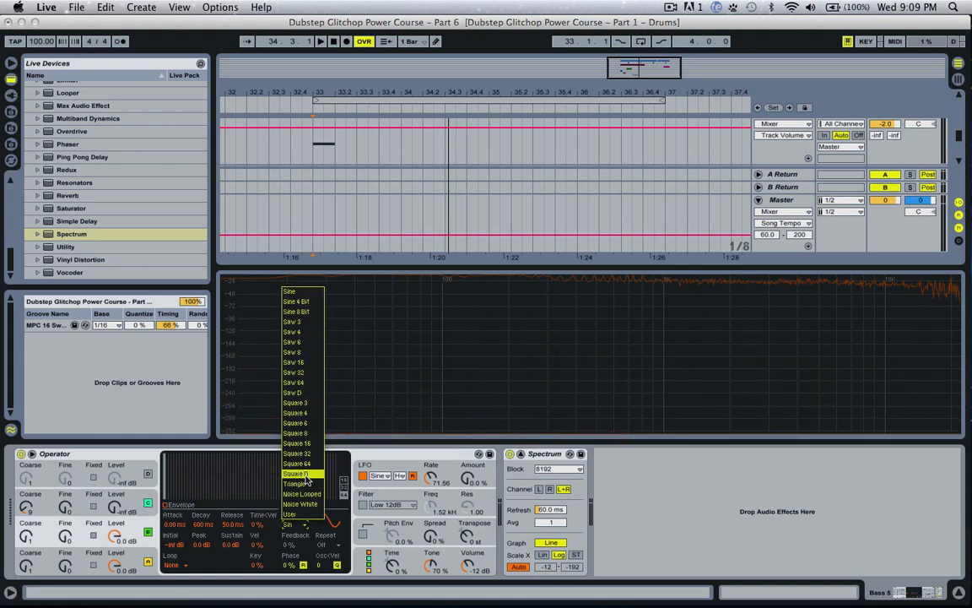
pyautogui.click(309, 330)
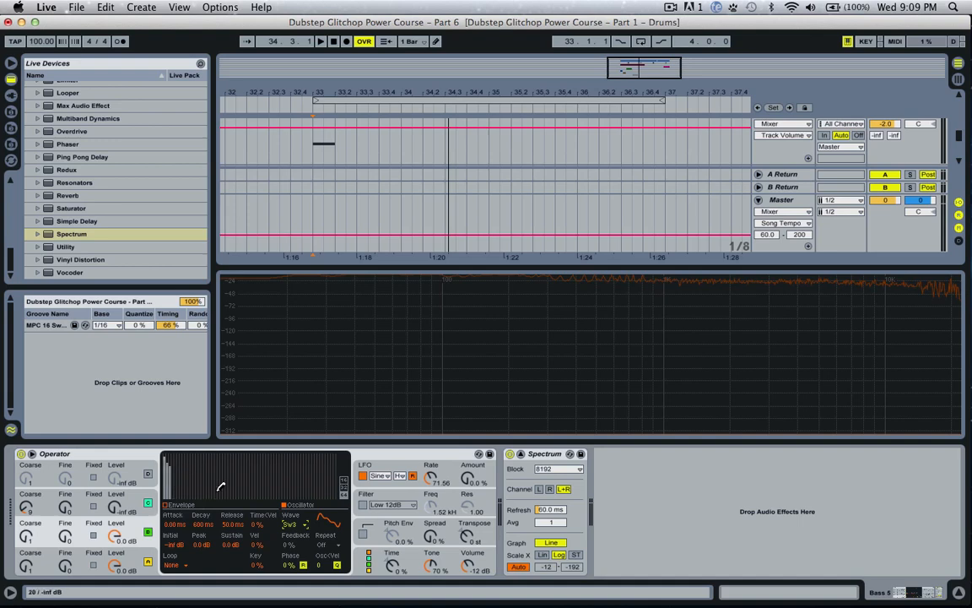
pyautogui.click(344, 482)
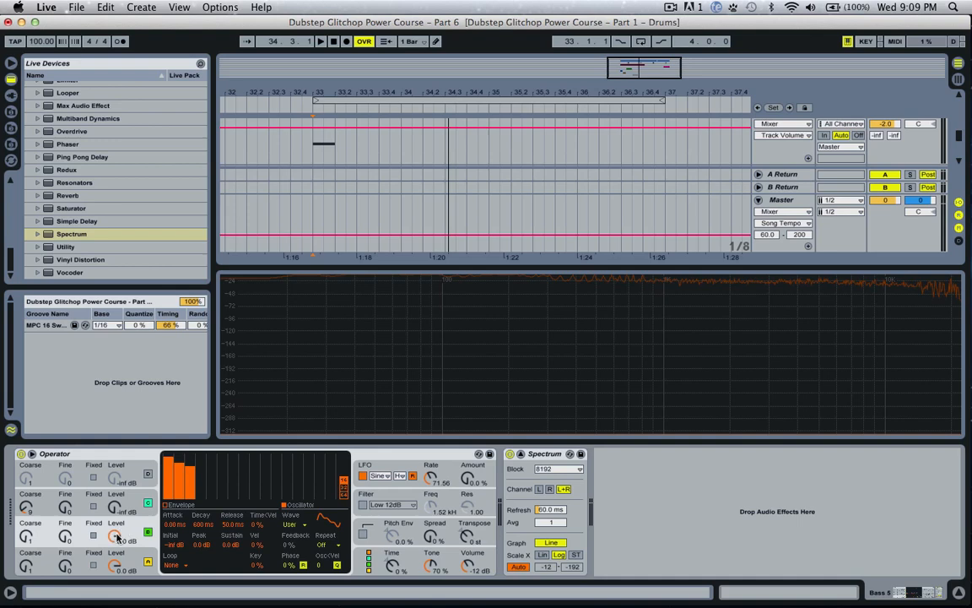
# Compare oscillator A's waveform harmonics with oscillator B's and play a note.
pyautogui.click(80, 557)
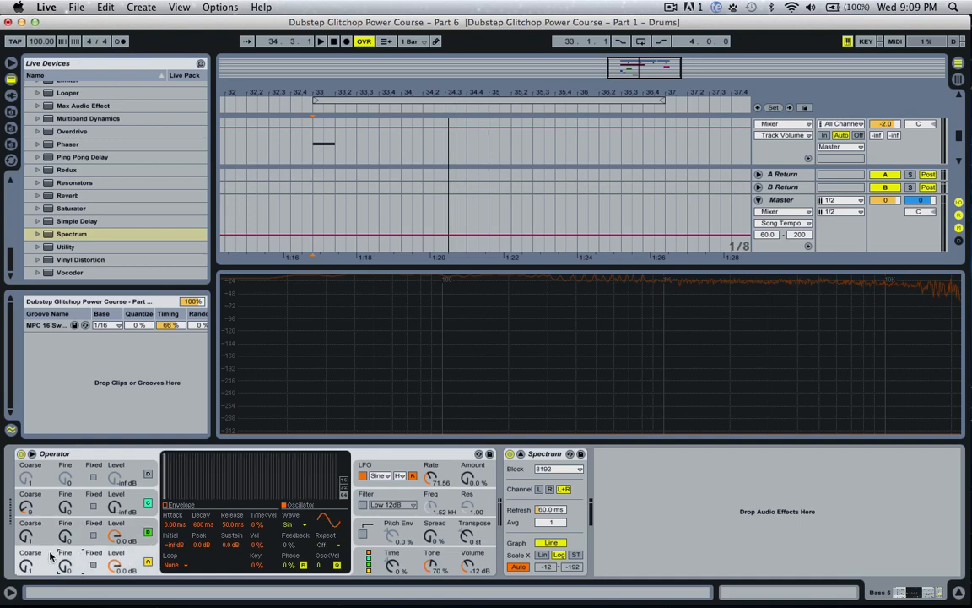
pyautogui.click(91, 535)
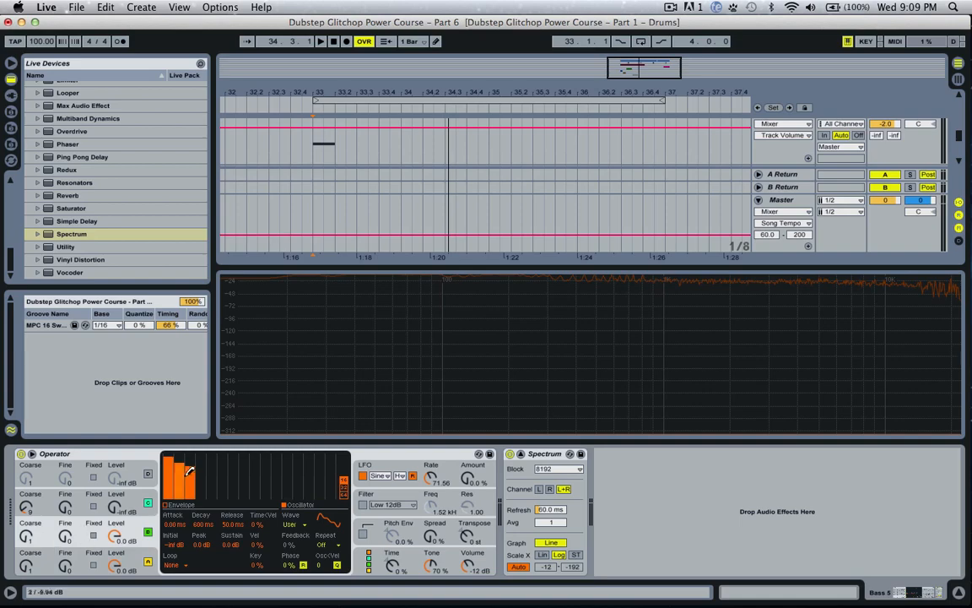
pyautogui.click(114, 536)
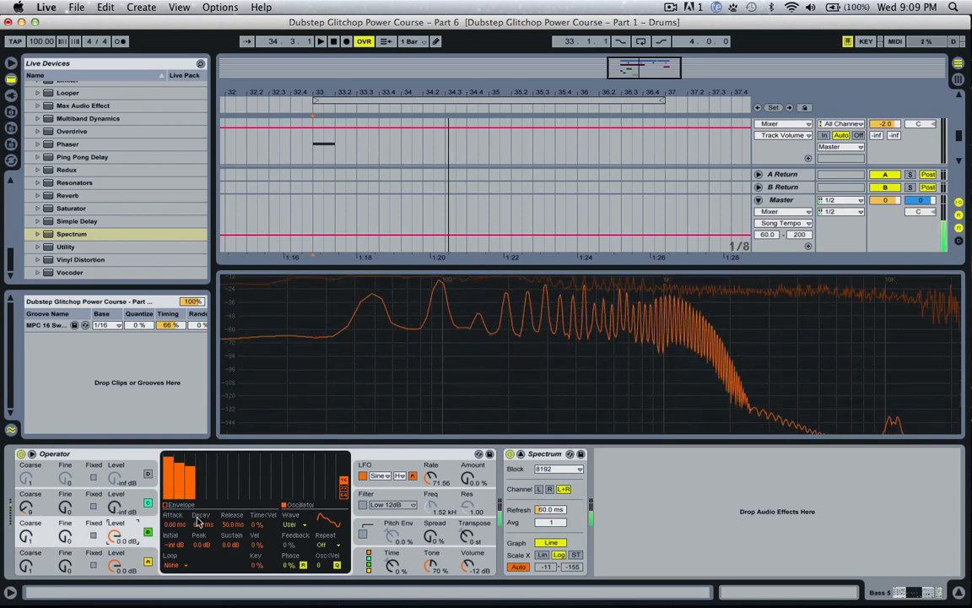
# Set oscillator B's waveform to Saw 3 and audition the Saw and Square waveforms that follow it.
pyautogui.click(301, 524)
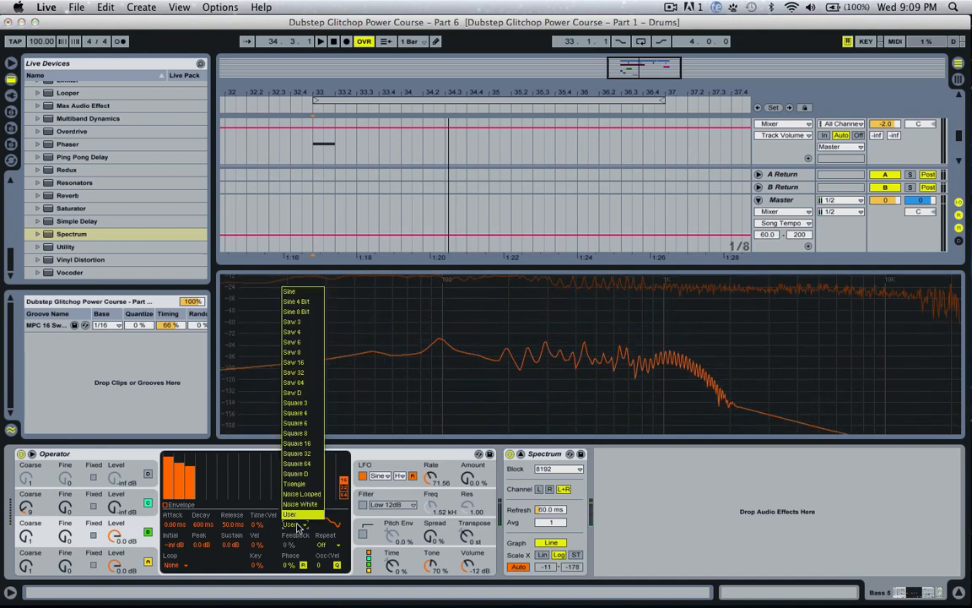
pyautogui.click(309, 321)
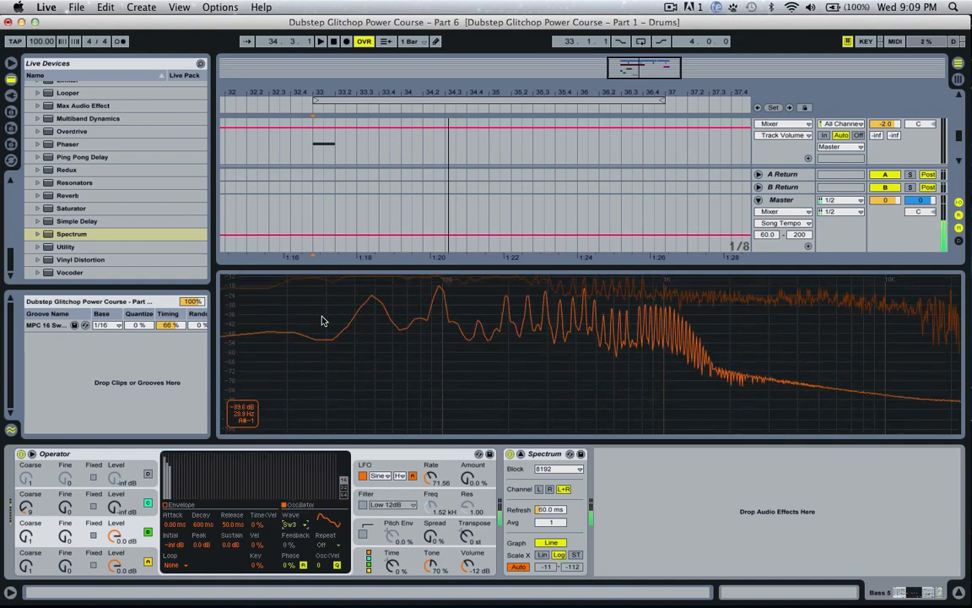
pyautogui.press('Down')
pyautogui.press('Down')
pyautogui.press('Down')
pyautogui.press('Down')
pyautogui.press('Down')
pyautogui.press('Down')
pyautogui.press('Down')
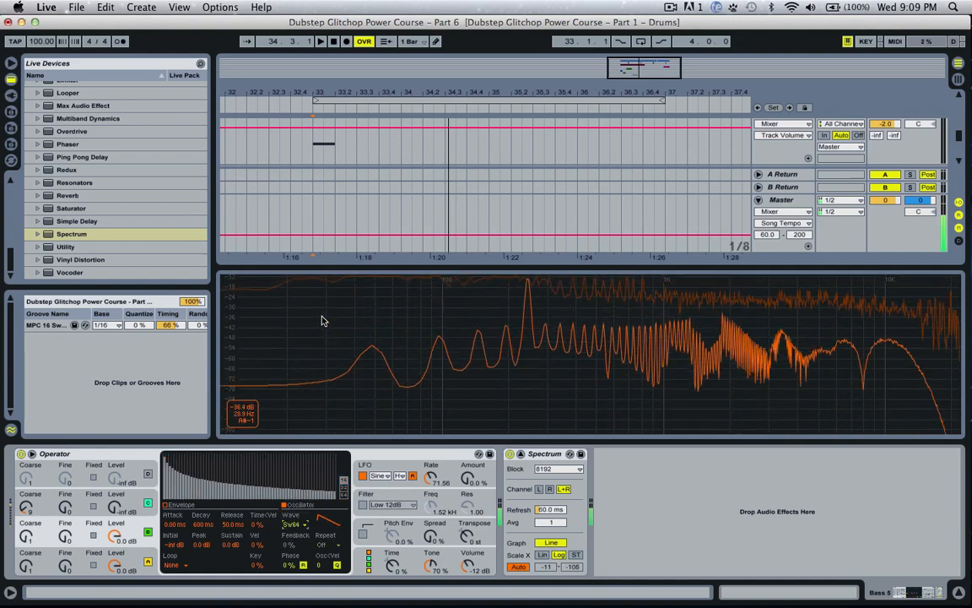
pyautogui.press('Down')
pyautogui.press('Down')
pyautogui.press('Down')
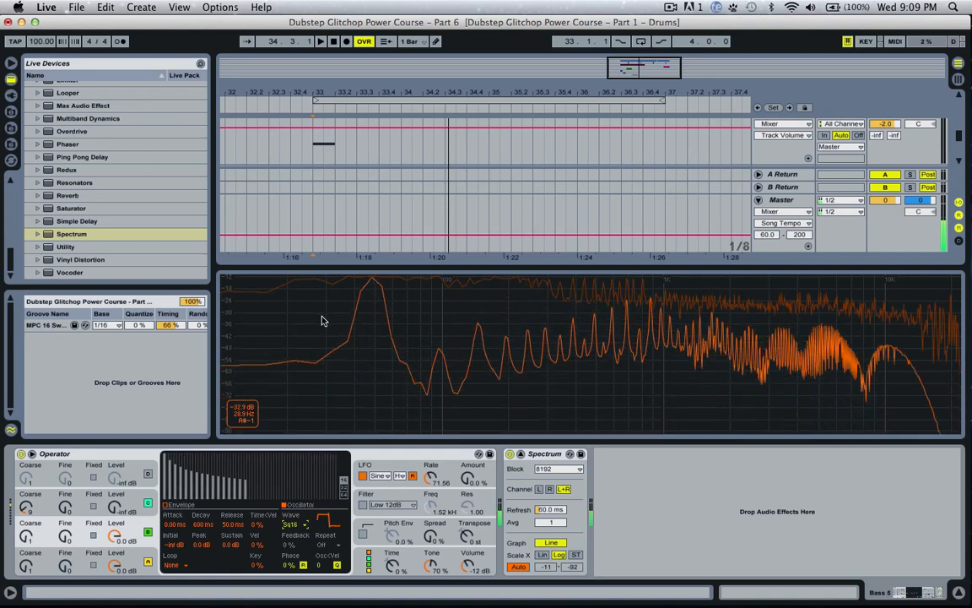
pyautogui.press('Down')
pyautogui.press('Down')
pyautogui.press('Down')
pyautogui.press('Down')
pyautogui.press('Down')
pyautogui.press('Down')
pyautogui.press('Down')
pyautogui.press('Down')
pyautogui.press('Down')
pyautogui.press('Down')
pyautogui.press('Down')
pyautogui.press('Down')
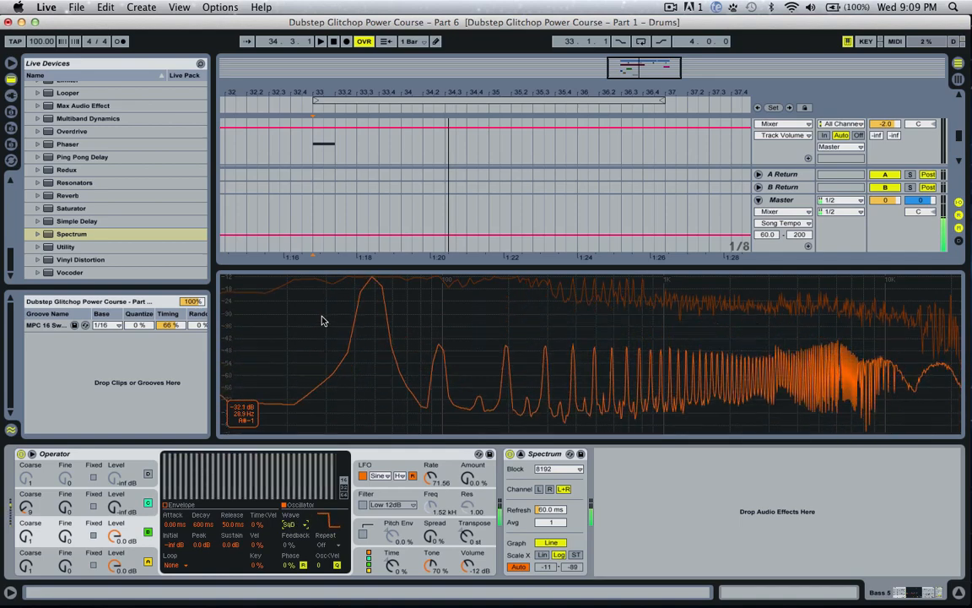
# Play notes while stepping oscillator B's waveform back through the list to Sine 4 Bit.
pyautogui.press('Up')
pyautogui.press('Up')
pyautogui.press('Up')
pyautogui.press('Up')
pyautogui.press('Up')
pyautogui.press('Up')
pyautogui.press('Up')
pyautogui.press('Up')
pyautogui.press('Up')
pyautogui.press('Up')
pyautogui.press('Up')
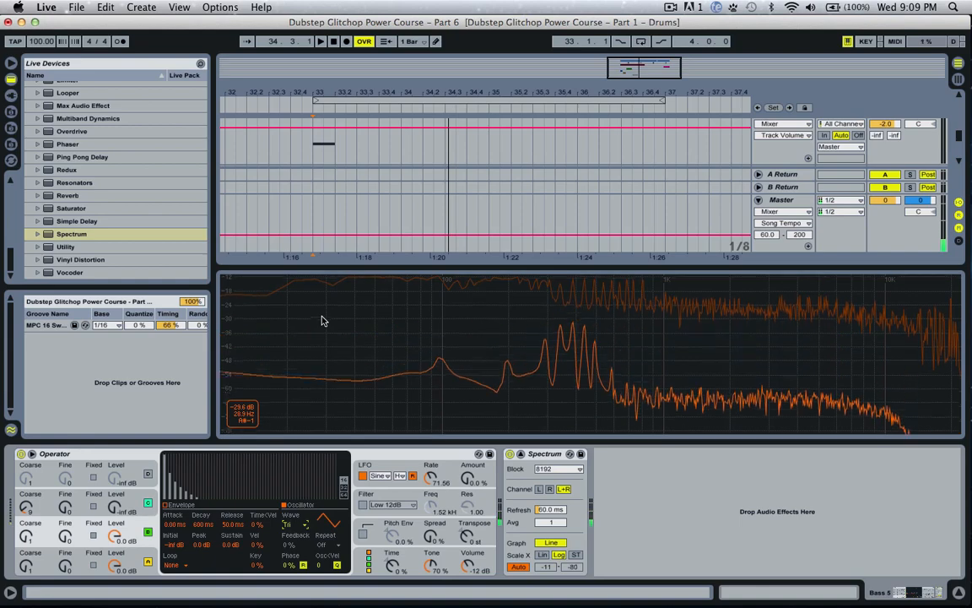
pyautogui.press('Up')
pyautogui.press('Up')
pyautogui.press('Up')
pyautogui.press('Up')
pyautogui.press('Up')
pyautogui.press('Up')
pyautogui.press('Up')
pyautogui.press('Up')
pyautogui.press('Up')
pyautogui.press('Up')
pyautogui.press('Up')
pyautogui.press('Up')
pyautogui.press('Up')
pyautogui.press('Up')
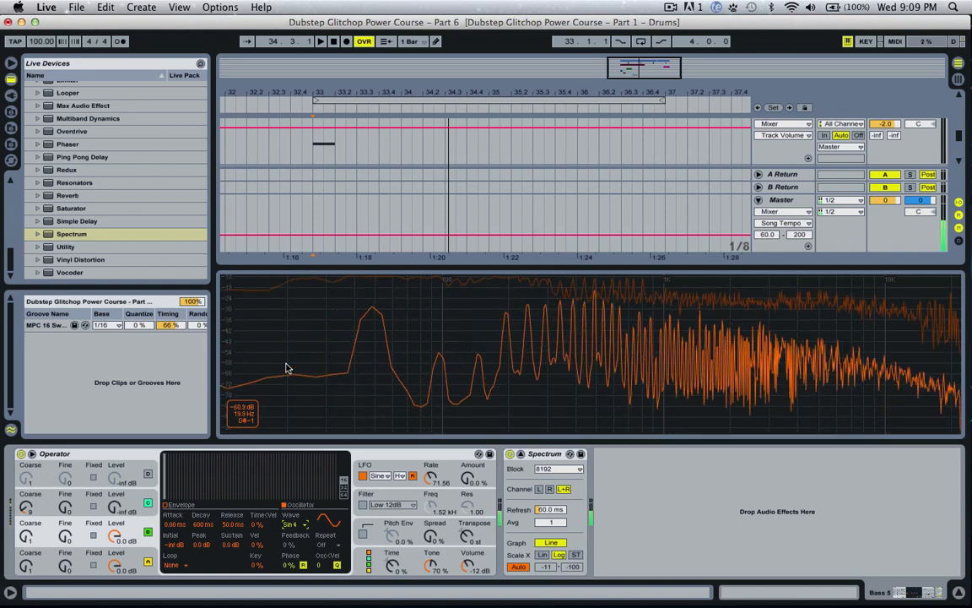
# Set oscillator B's waveform to Sine.
pyautogui.click(290, 525)
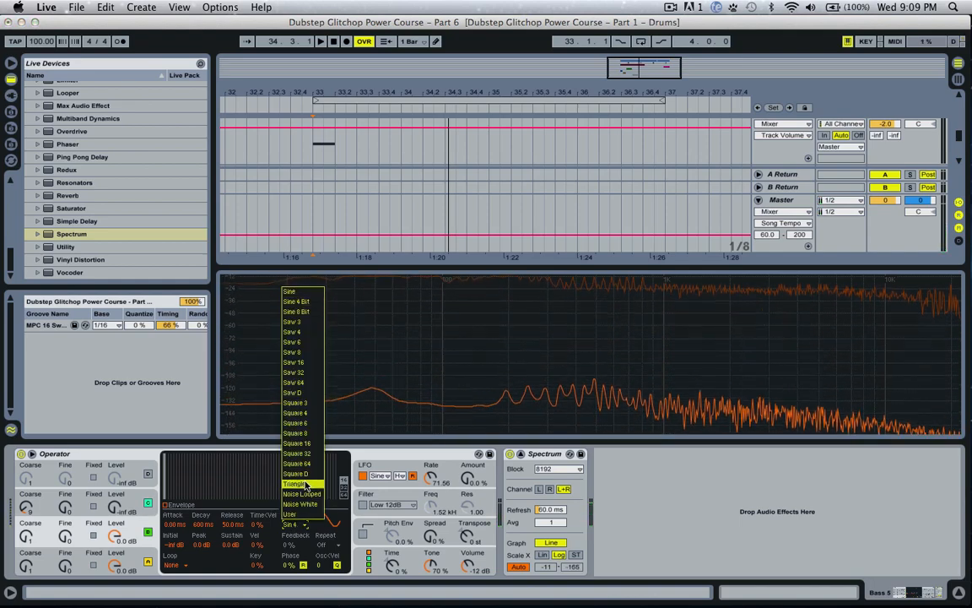
pyautogui.click(289, 291)
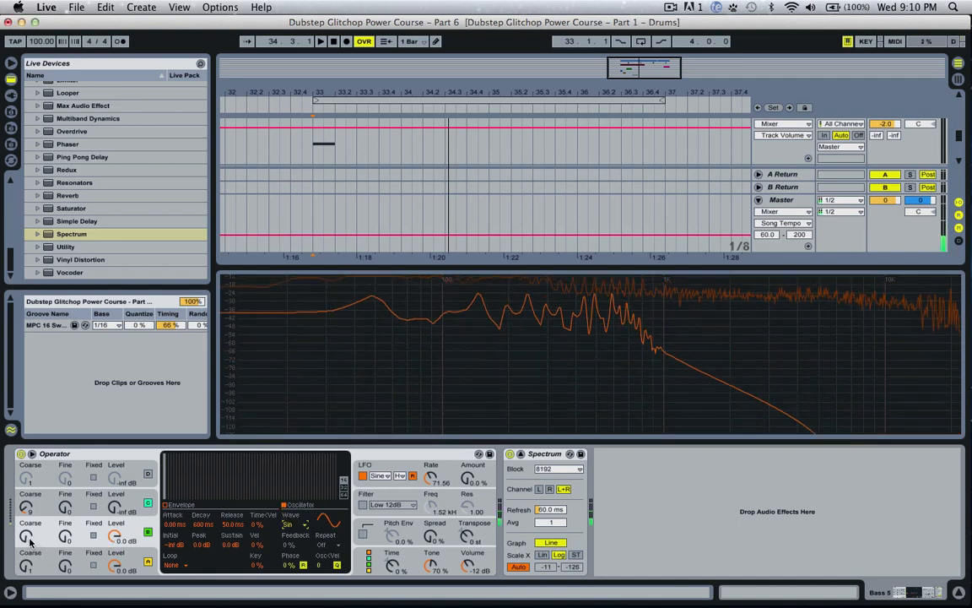
# Set oscillator B's Coarse ratio to 4 and oscillator C to Coarse 7 at a level of -15 dB.
pyautogui.moveTo(27, 538); pyautogui.dragTo(27, 485)
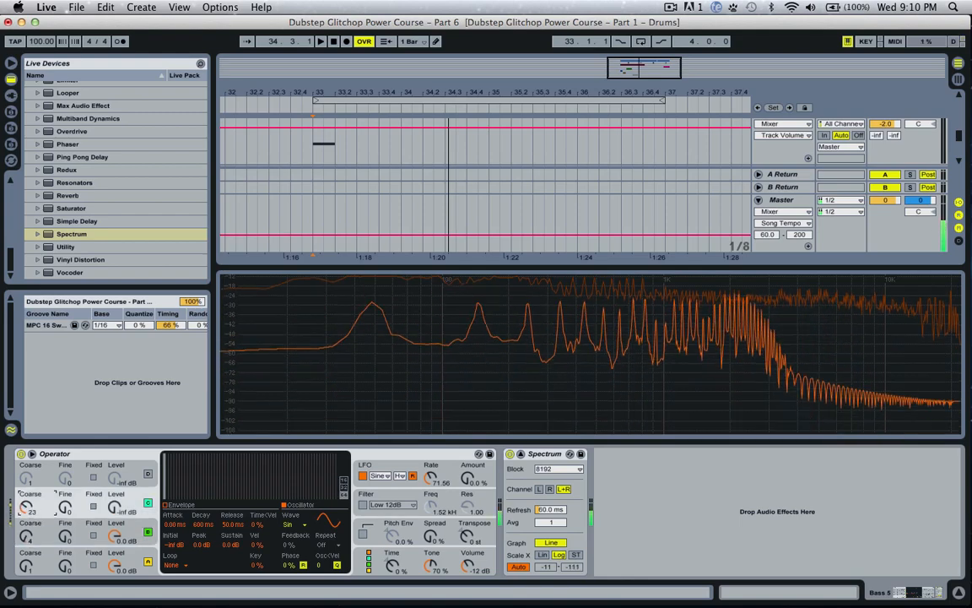
pyautogui.moveTo(115, 509); pyautogui.dragTo(115, 481)
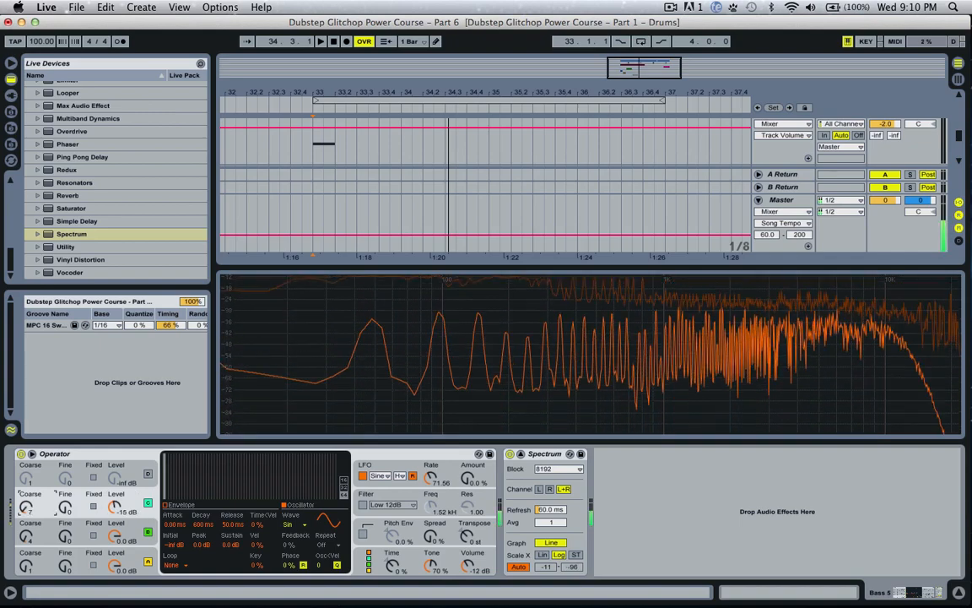
# Shape oscillator B's envelope with a 0.00 ms attack, 79.5 ms decay, 0.0 dB peak and -inf dB sustain.
pyautogui.click(176, 507)
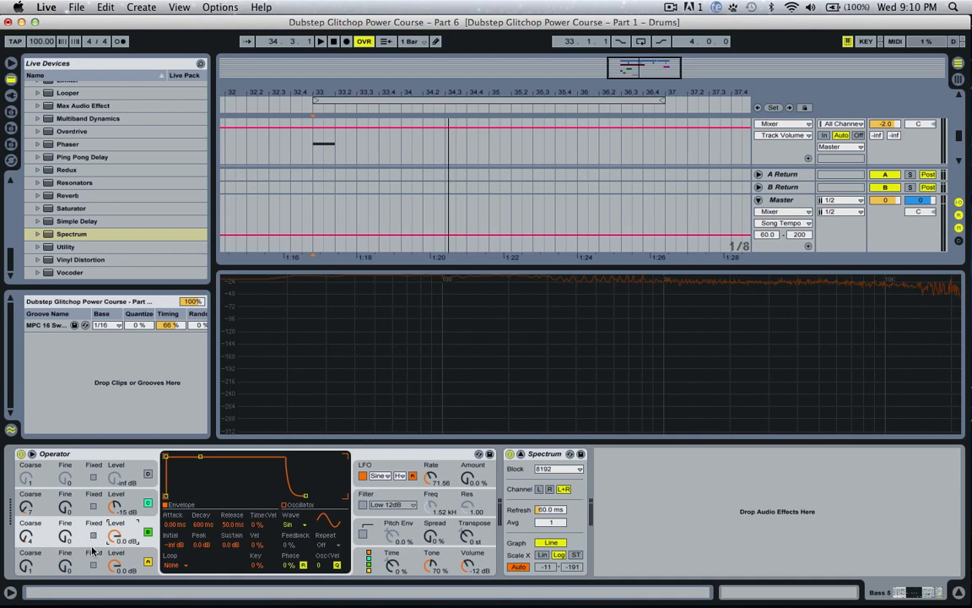
pyautogui.moveTo(200, 457); pyautogui.dragTo(188, 501)
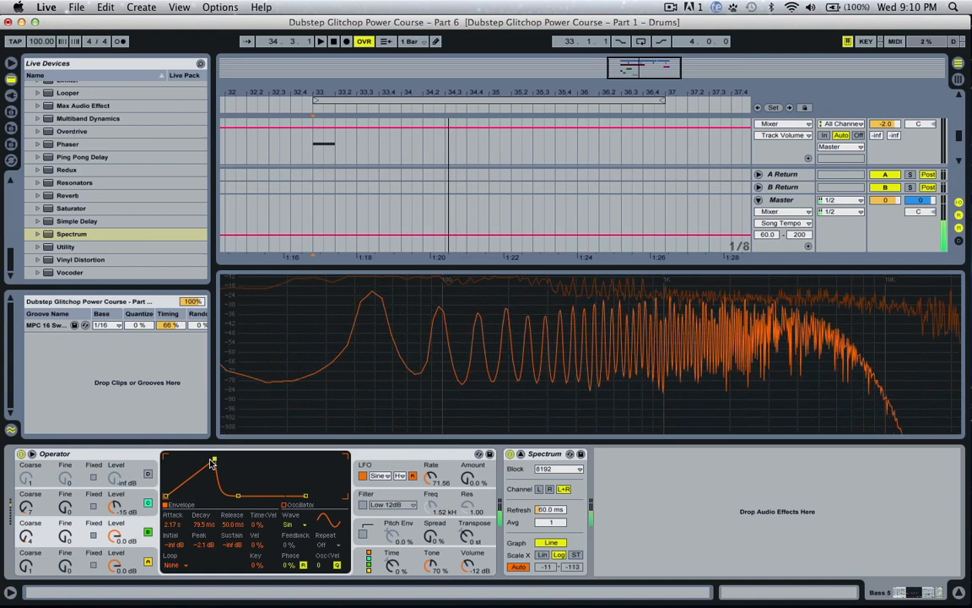
pyautogui.moveTo(215, 462); pyautogui.dragTo(166, 457)
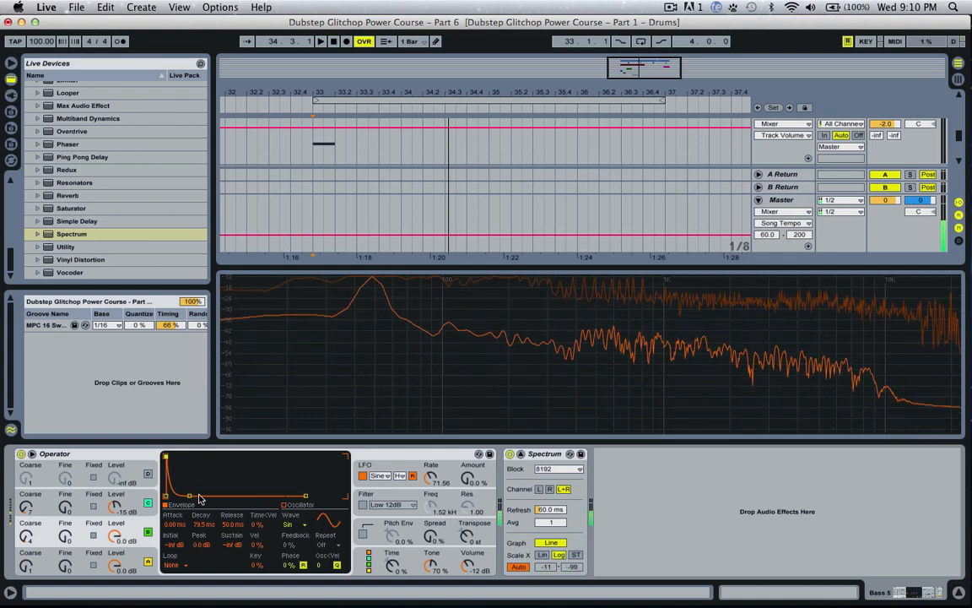
# Give oscillator B's envelope a 1.41 s decay with full sustain, and oscillator C's a 116 ms decay with -inf dB sustain.
pyautogui.moveTo(189, 499); pyautogui.dragTo(291, 496)
pyautogui.click(139, 498)
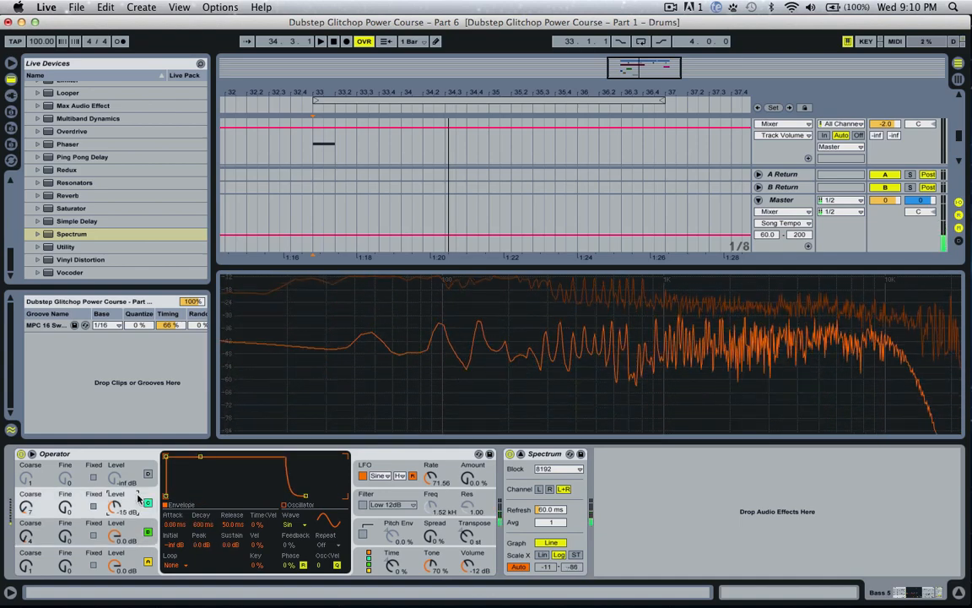
pyautogui.moveTo(197, 457); pyautogui.dragTo(192, 496)
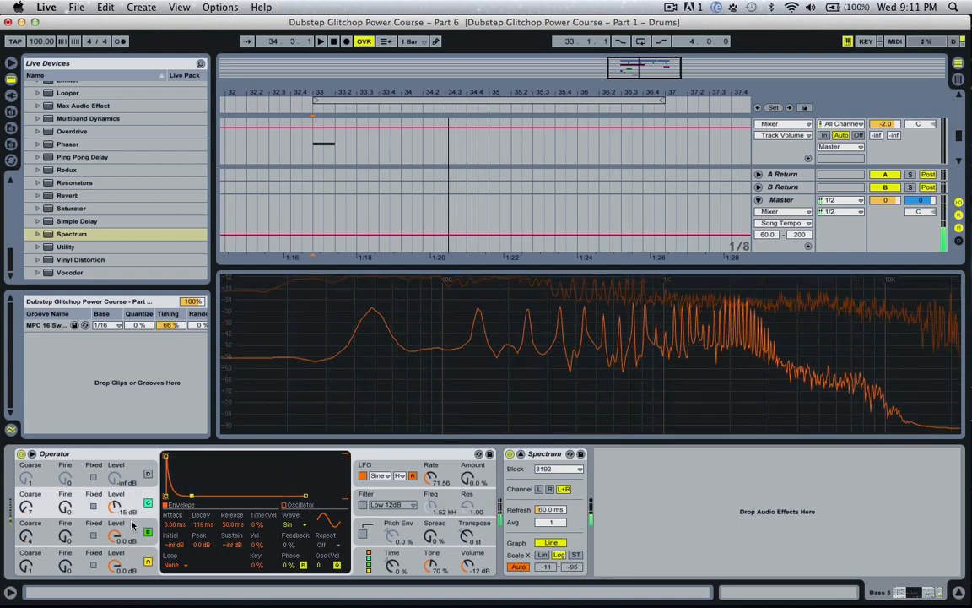
# Set oscillator B's envelope to a 410 ms decay and -inf dB sustain, and raise oscillator C's sustain to 0.0 dB.
pyautogui.click(93, 523)
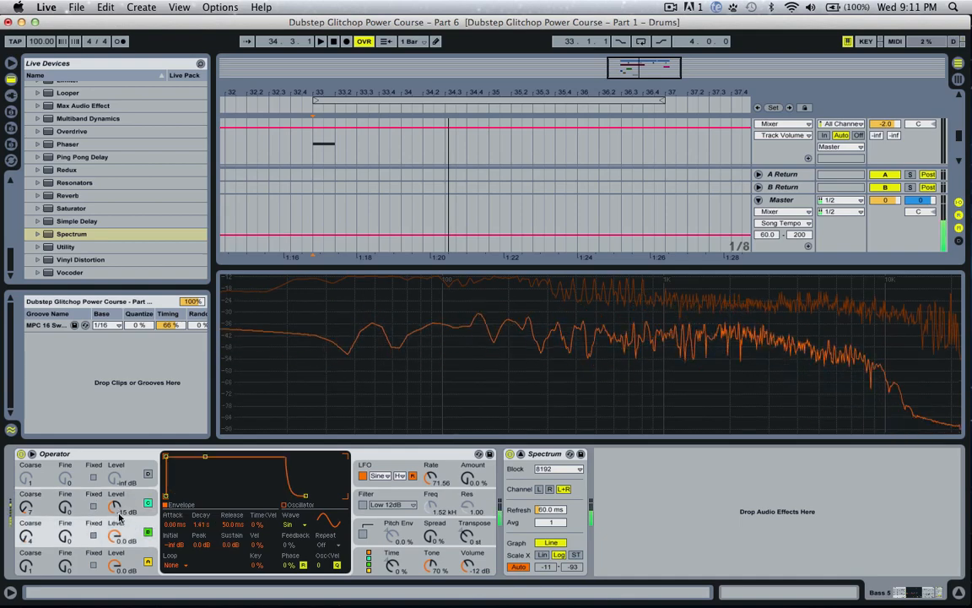
pyautogui.moveTo(205, 460); pyautogui.dragTo(202, 496)
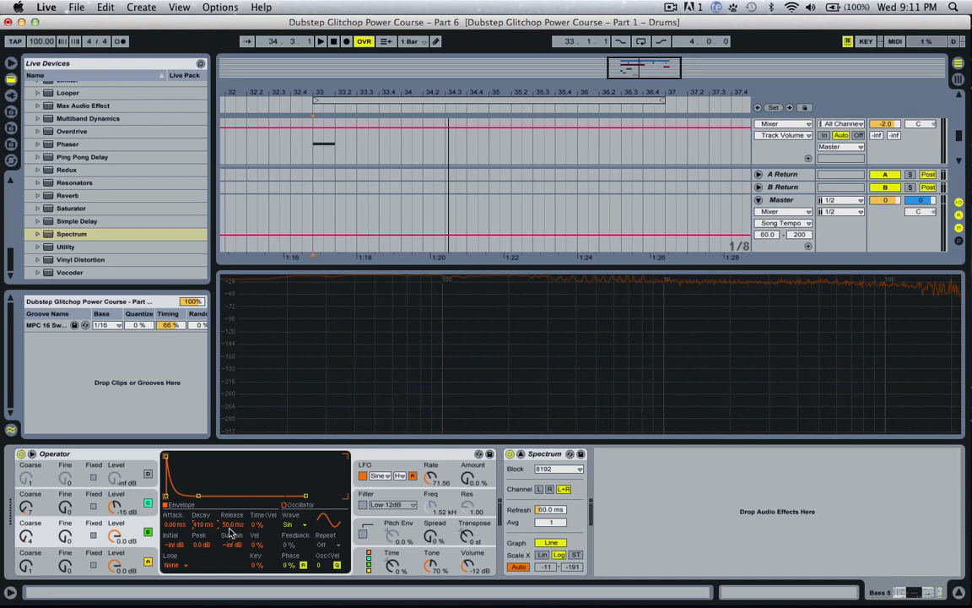
pyautogui.click(140, 504)
pyautogui.moveTo(232, 545); pyautogui.dragTo(232, 486)
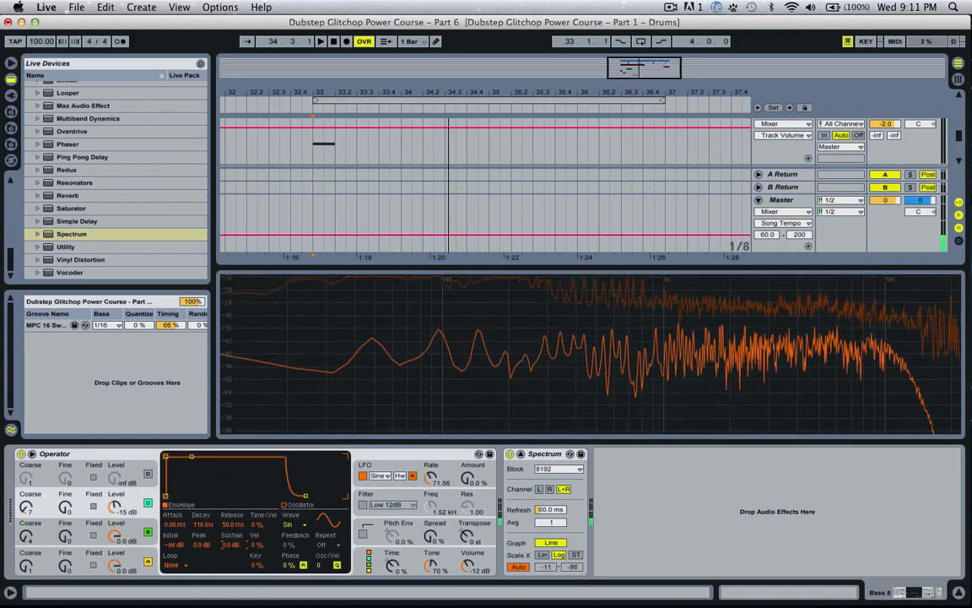
# Set oscillator B to Coarse 8 and C to Coarse 17, and bring in oscillator D at Coarse 14 with a -0.3 dB level.
pyautogui.moveTo(115, 537)
pyautogui.mouseDown()
pyautogui.moveTo(116, 567)
pyautogui.moveTo(116, 535)
pyautogui.mouseUp()
pyautogui.moveTo(26, 536); pyautogui.dragTo(26, 494)
pyautogui.click(148, 475)
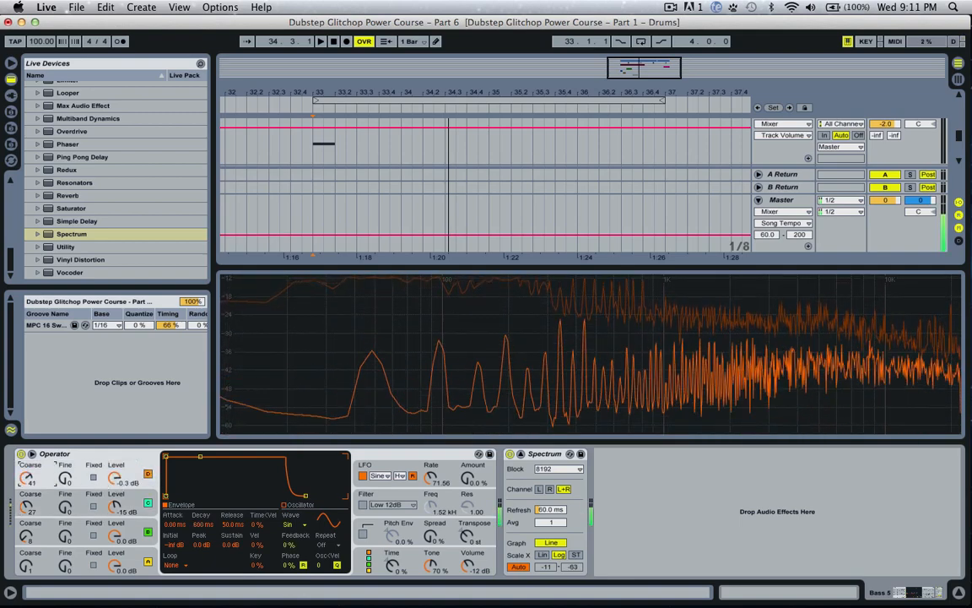
pyautogui.click(52, 511)
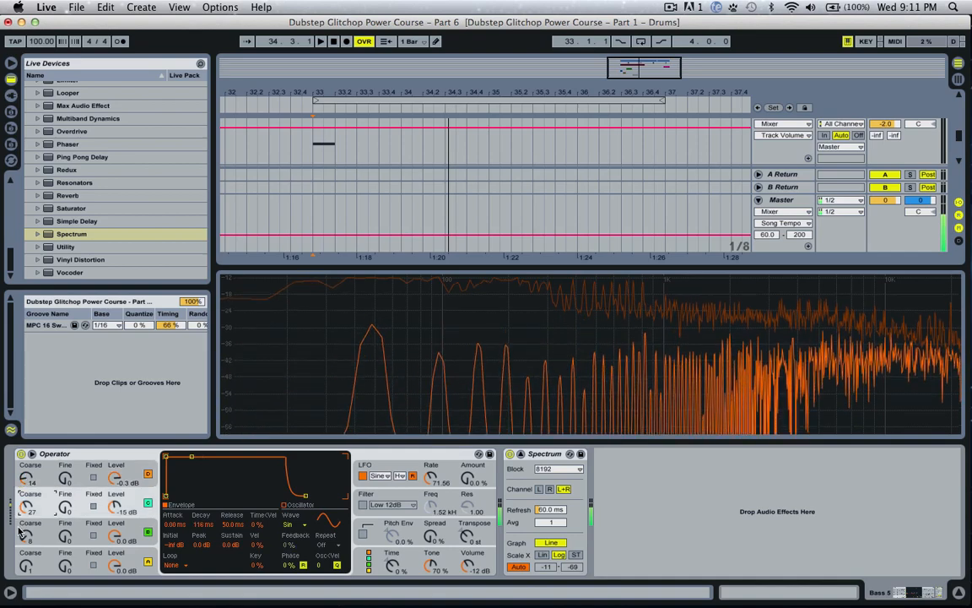
pyautogui.moveTo(26, 506); pyautogui.dragTo(27, 520)
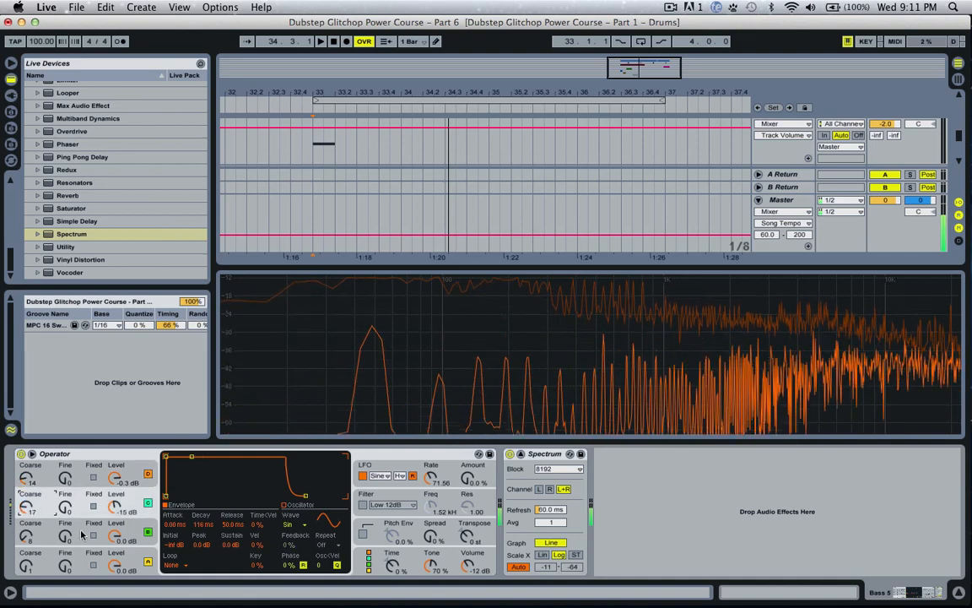
# Lower oscillator B's level to -34 dB and oscillator D's to -inf dB, and return the expanded Spectrum display to its device.
pyautogui.moveTo(114, 536); pyautogui.dragTo(115, 561)
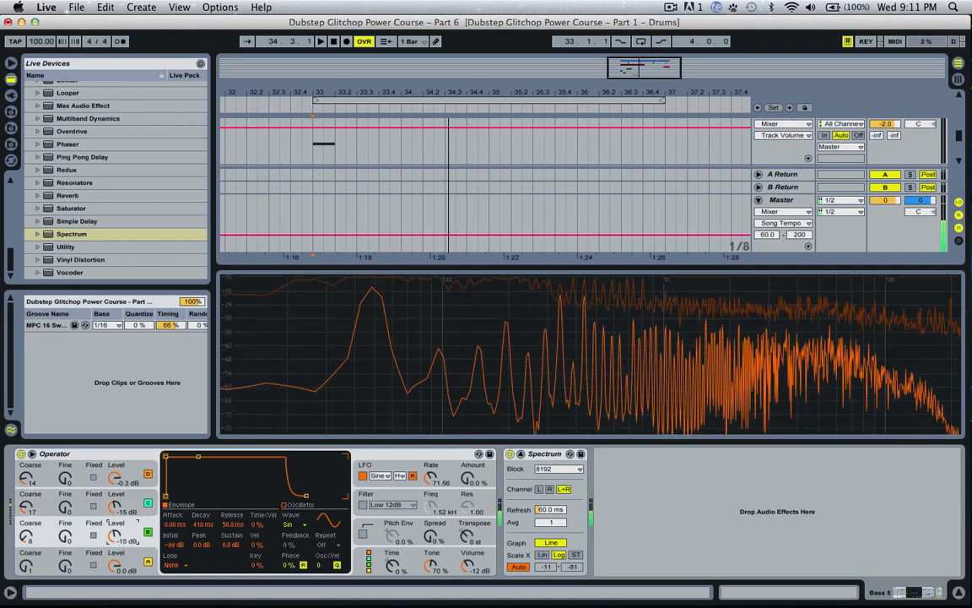
pyautogui.moveTo(115, 478); pyautogui.dragTo(116, 547)
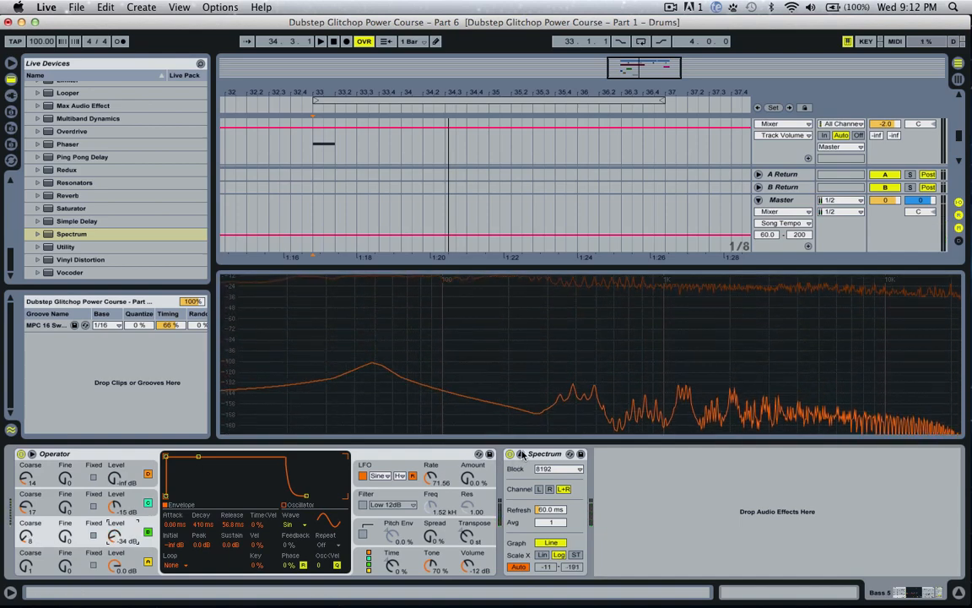
pyautogui.click(521, 455)
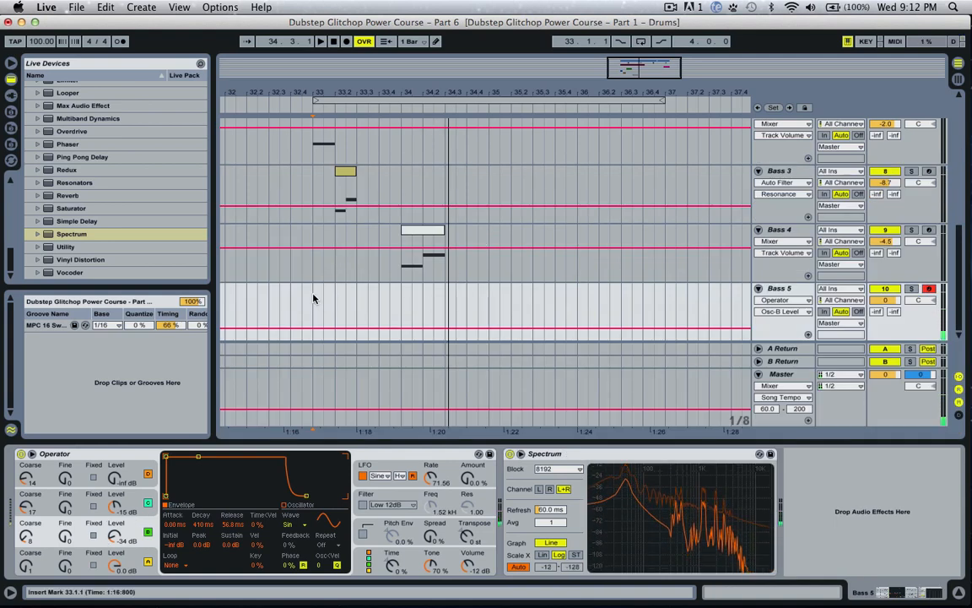
# Play the arrangement from bar 33 and lower the Bass 5 track volume to -3.7 dB.
pyautogui.press('space')
pyautogui.press('XF86AudioRaiseVolume')
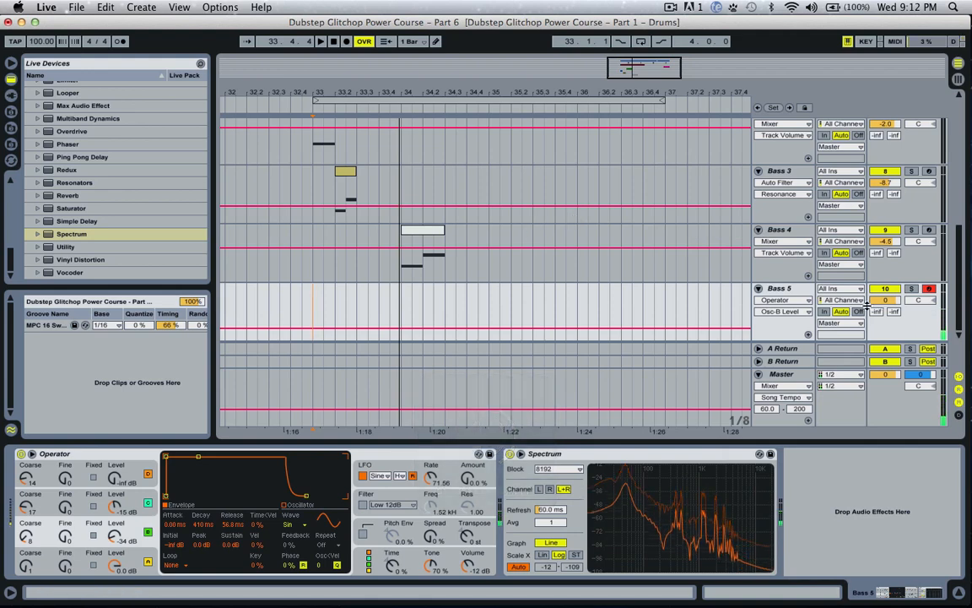
pyautogui.moveTo(885, 301); pyautogui.dragTo(885, 311)
pyautogui.press('space')
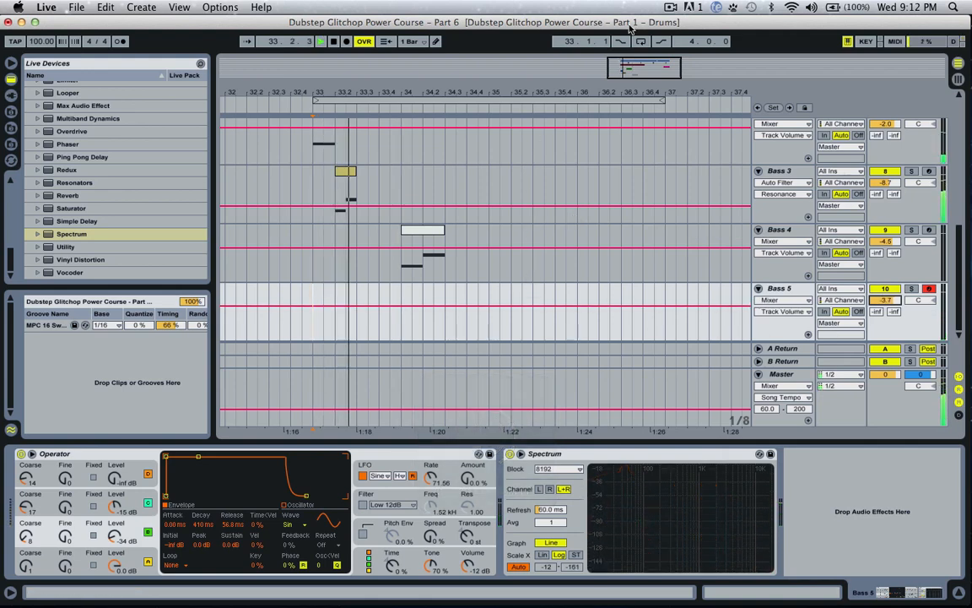
# Insert an empty MIDI clip on the Bass 5 track from 34.3.1 to 35.1.1.
pyautogui.moveTo(633, 67); pyautogui.dragTo(632, 88)
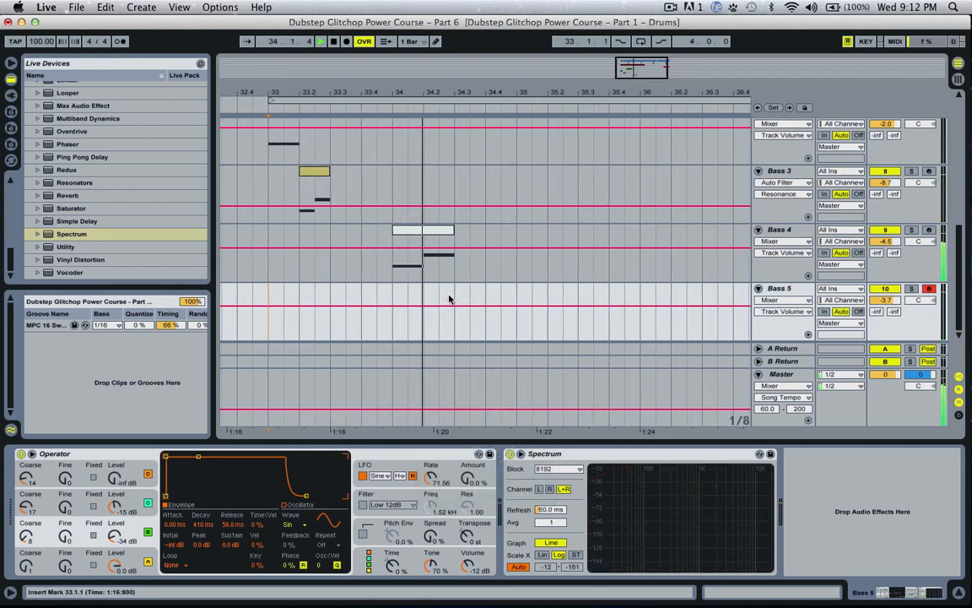
pyautogui.moveTo(455, 291); pyautogui.dragTo(517, 294)
pyautogui.press('space')
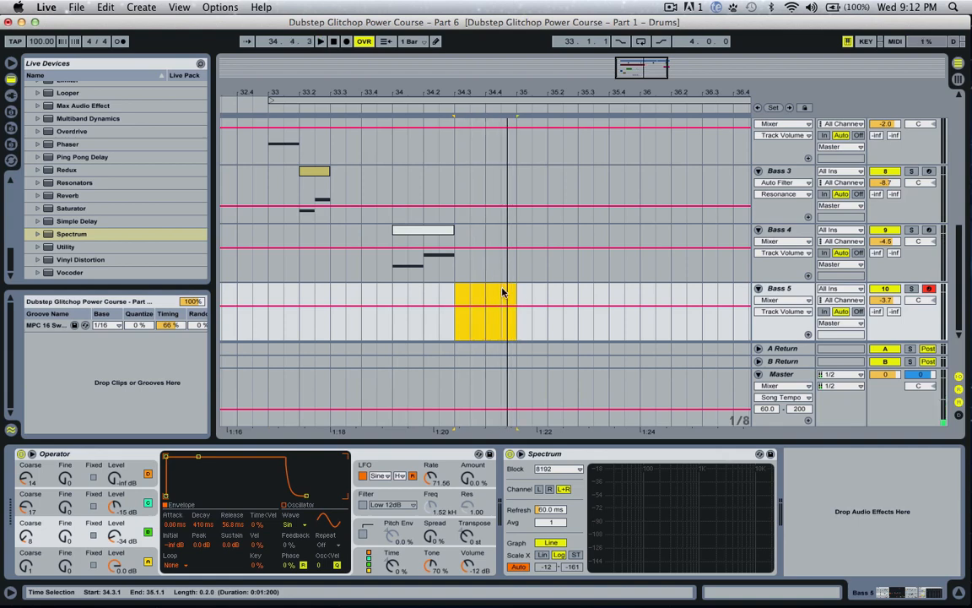
pyautogui.press('super+shift+m')
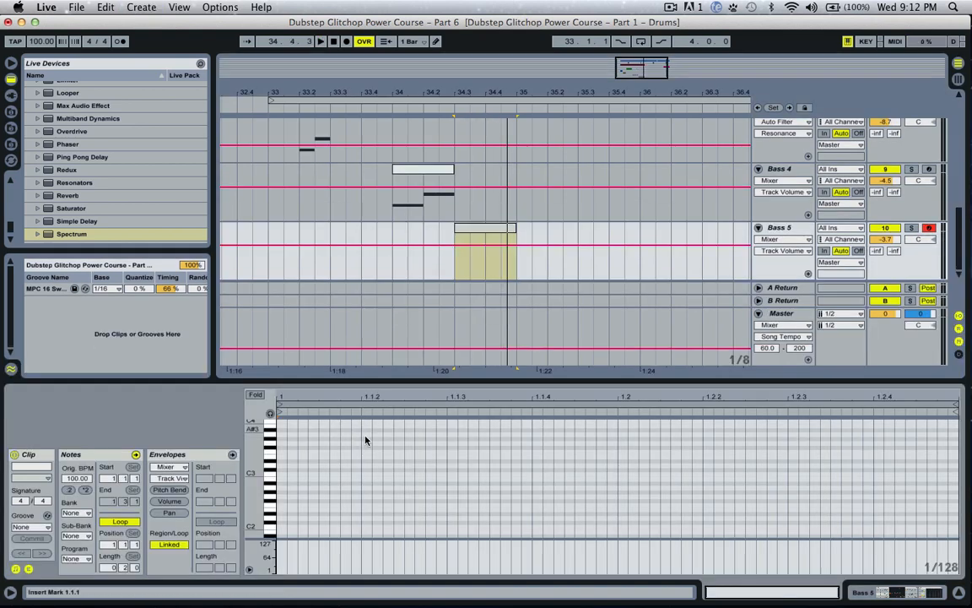
# Add a D1 note spanning the whole Bass 5 clip, transpose it down an octave to D0, and play it.
pyautogui.scroll(-3, 285, 511)
pyautogui.doubleClick(281, 491)
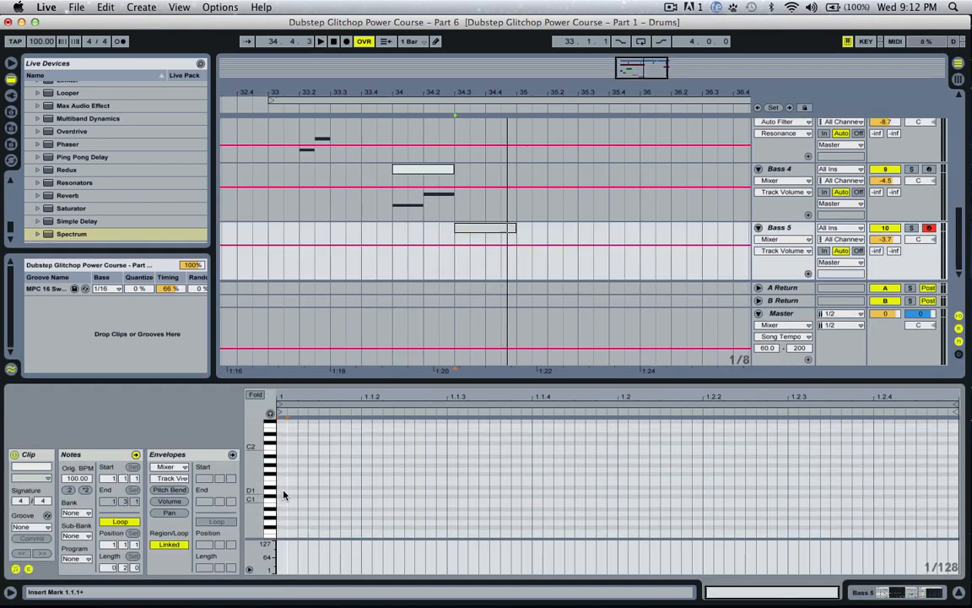
pyautogui.moveTo(286, 491); pyautogui.dragTo(864, 492)
pyautogui.press('space')
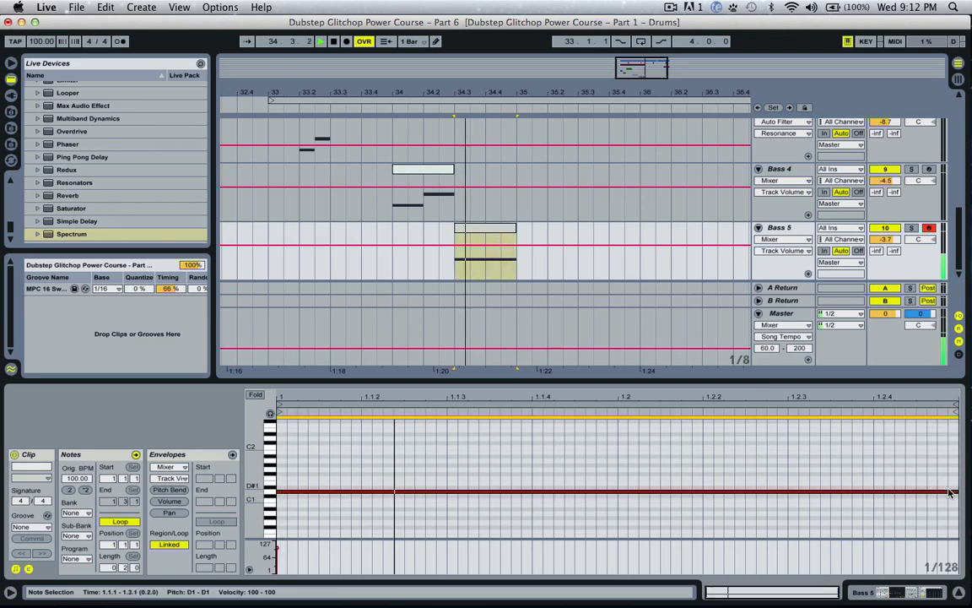
pyautogui.hotkey('shift', 'Down')
pyautogui.press('space')
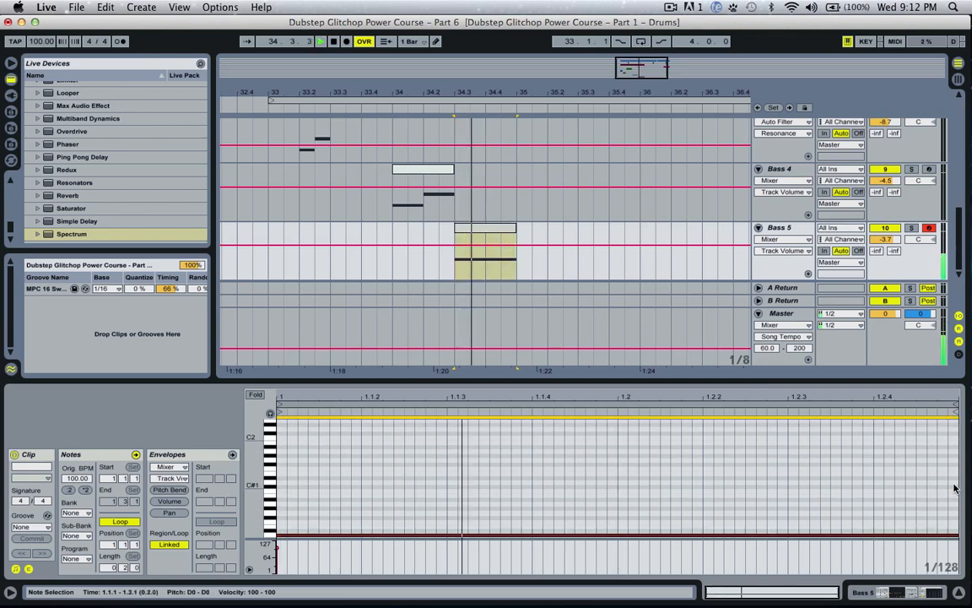
# Automate oscillator B's level to ramp from -inf dB at 34.3.1 up to 0.0 dB at 35.1.1, and play the result.
pyautogui.click(792, 235)
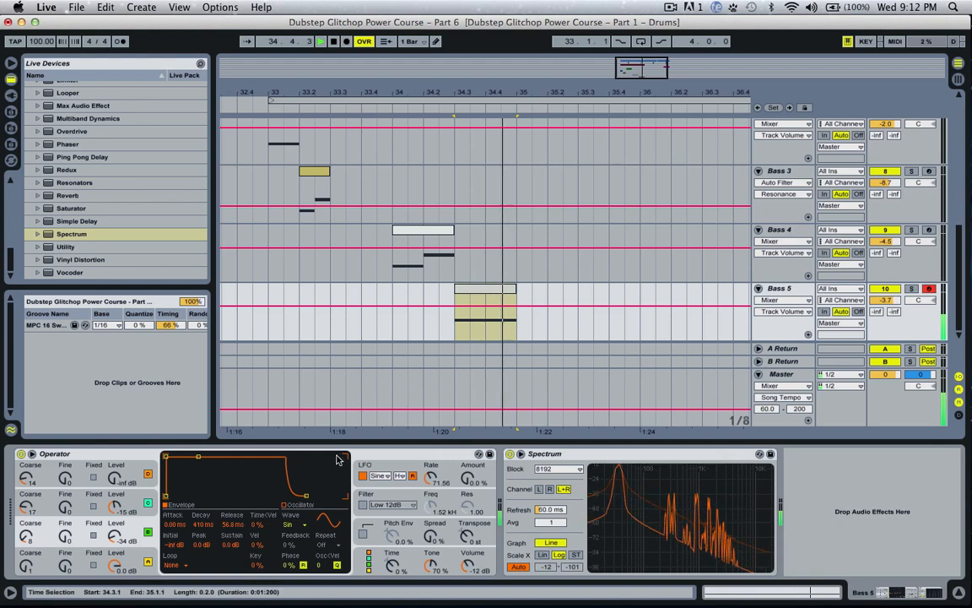
pyautogui.moveTo(115, 536)
pyautogui.mouseDown()
pyautogui.moveTo(115, 558)
pyautogui.moveTo(113, 515)
pyautogui.moveTo(114, 551)
pyautogui.moveTo(110, 530)
pyautogui.mouseUp()
pyautogui.press('space')
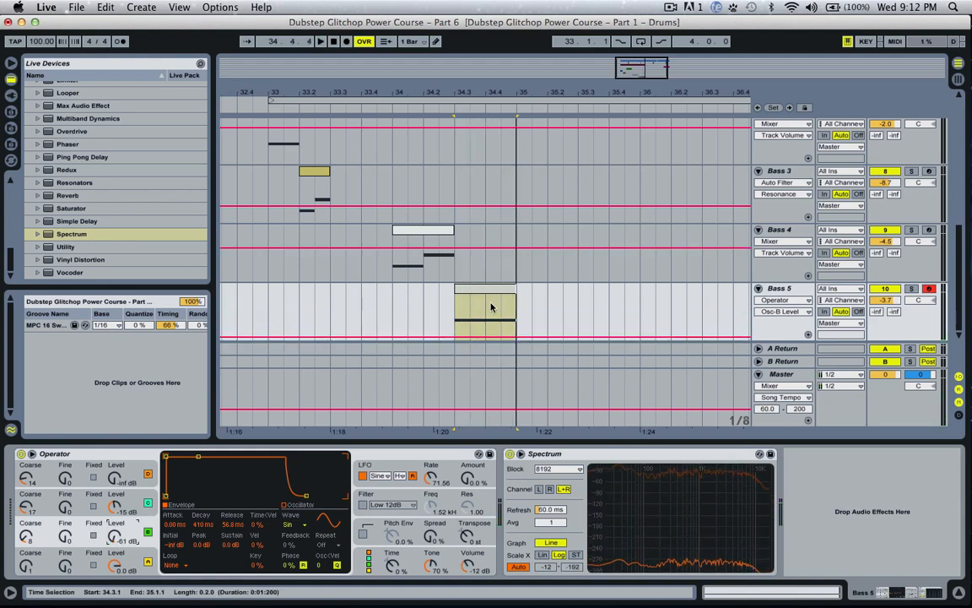
pyautogui.click(456, 337)
pyautogui.moveTo(456, 337); pyautogui.dragTo(516, 295)
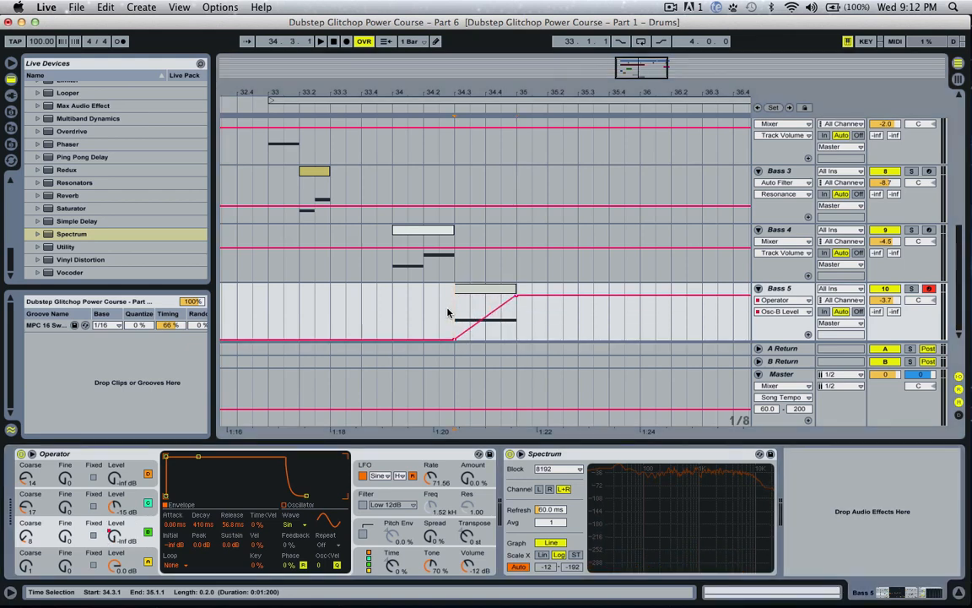
pyautogui.press('space')
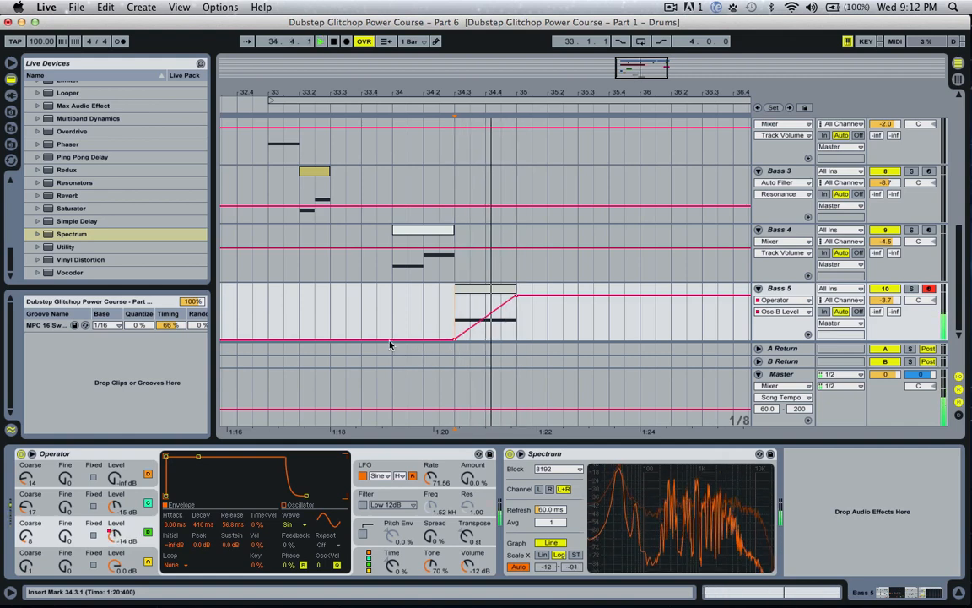
pyautogui.press('space')
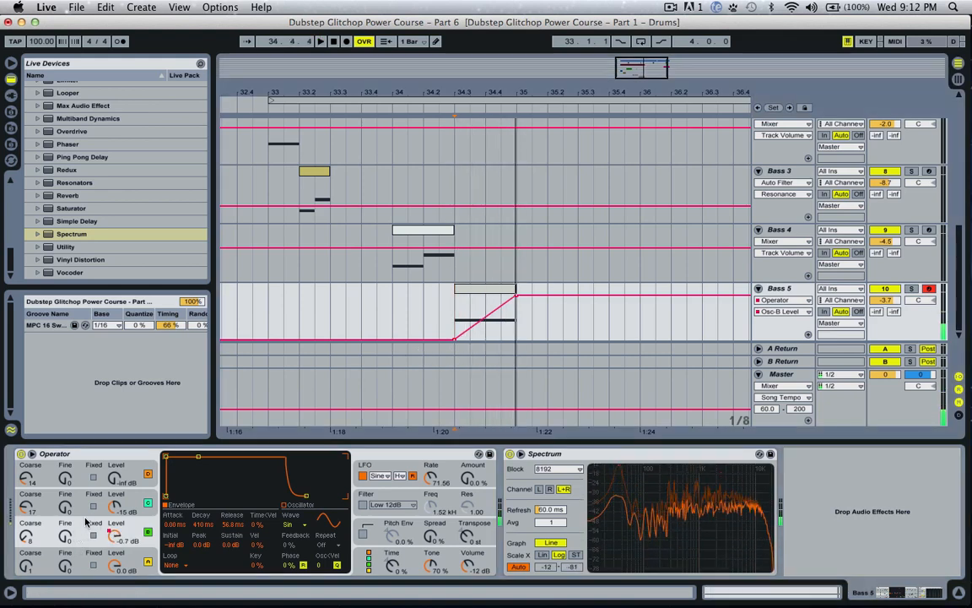
# Change oscillator B's waveform to Saw D and play the Bass 5 clip.
pyautogui.click(147, 557)
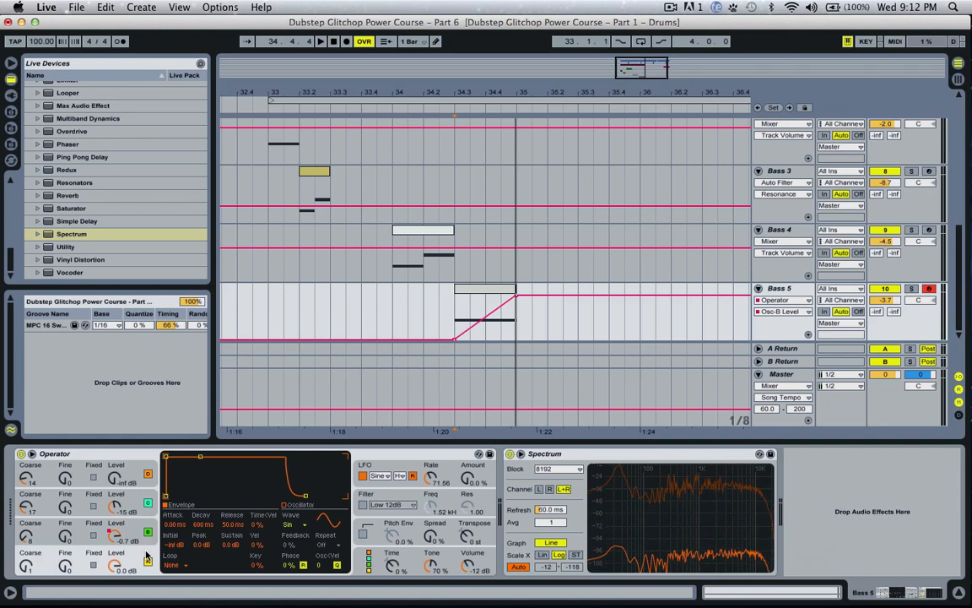
pyautogui.click(291, 525)
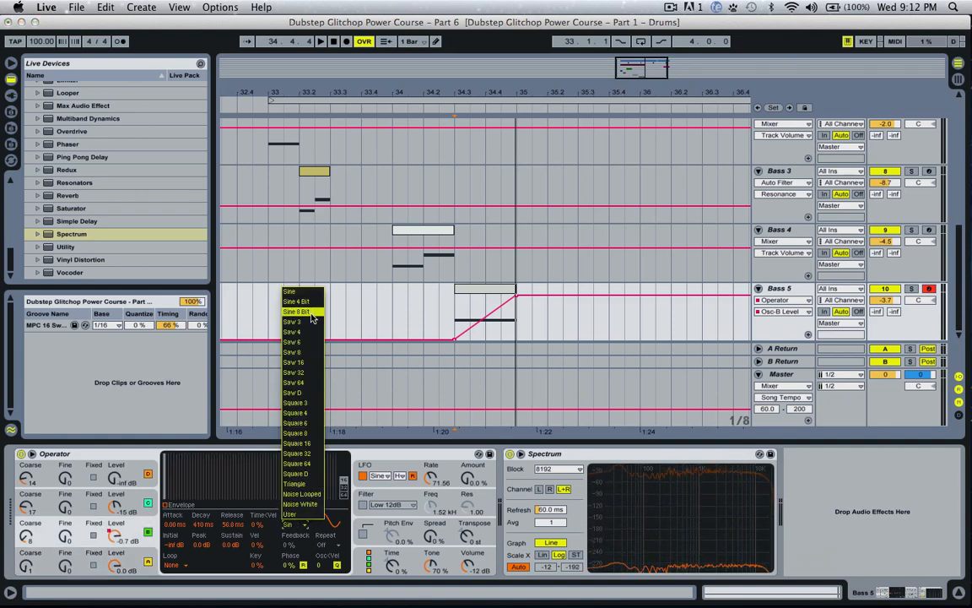
pyautogui.click(305, 393)
pyautogui.press('space')
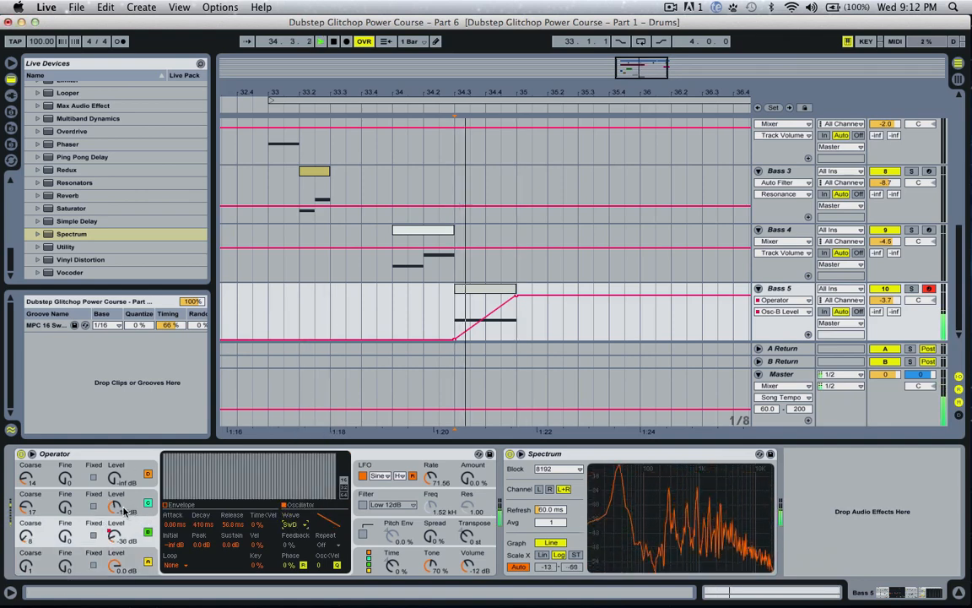
pyautogui.press('space')
# Turn oscillator C's level down to -inf dB and play the clip.
pyautogui.moveTo(127, 510); pyautogui.dragTo(128, 549)
pyautogui.press('space')
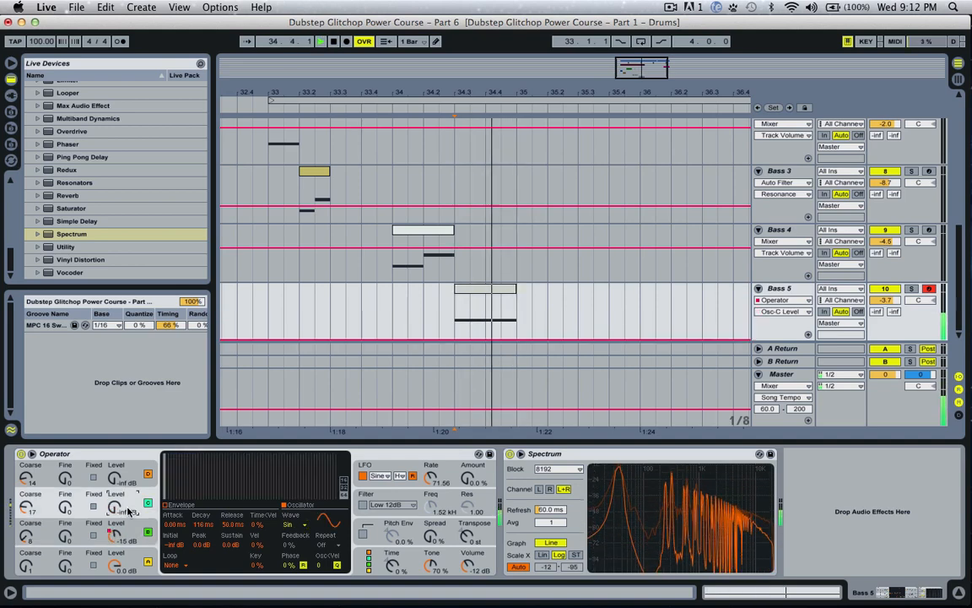
pyautogui.press('space')
pyautogui.press('space')
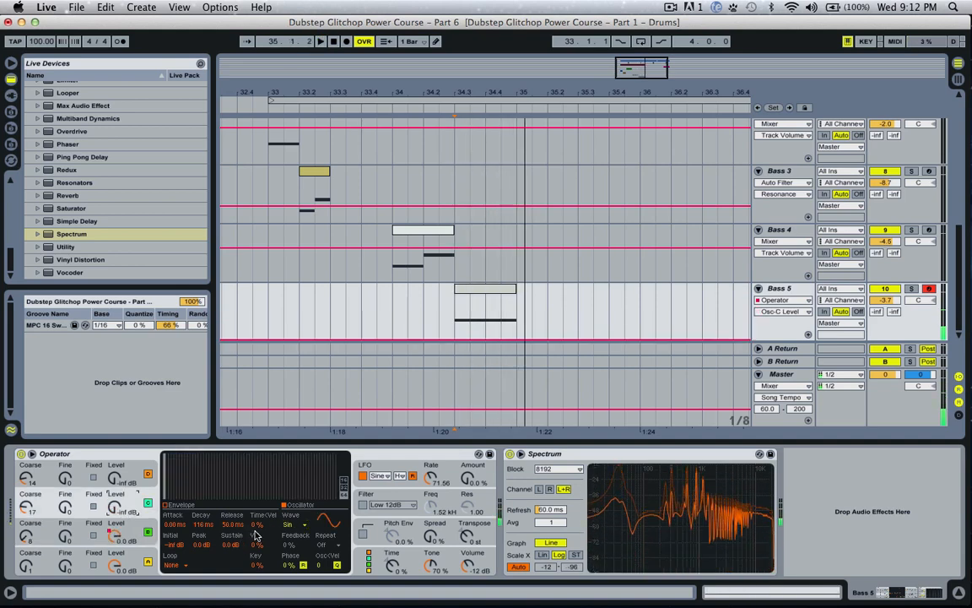
# Replay the Bass 5 clip several times from 34.3.1 to judge the oscillator B level ramp.
pyautogui.press('space')
pyautogui.press('space')
pyautogui.press('space')
pyautogui.press('space')
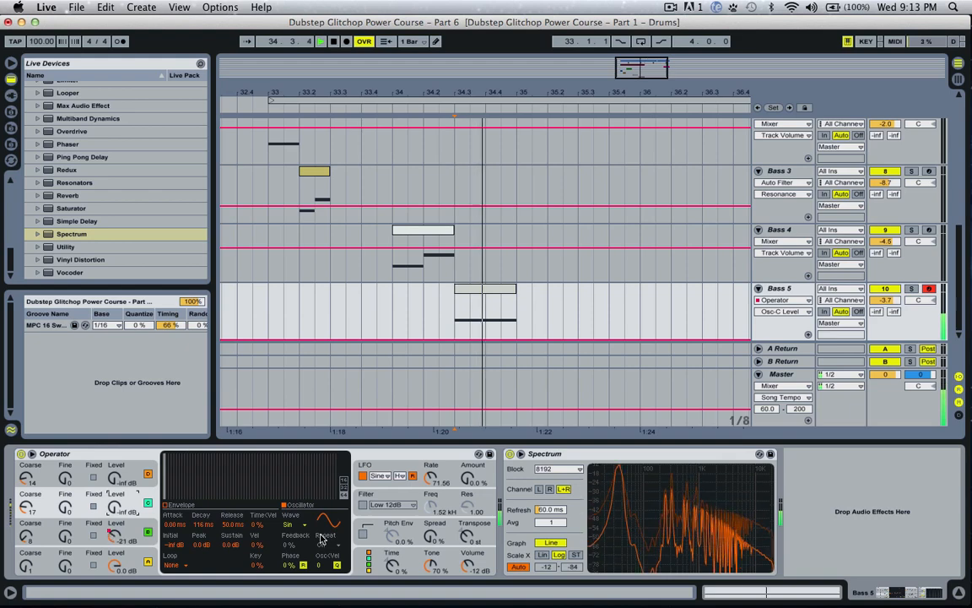
pyautogui.press('space')
pyautogui.press('space')
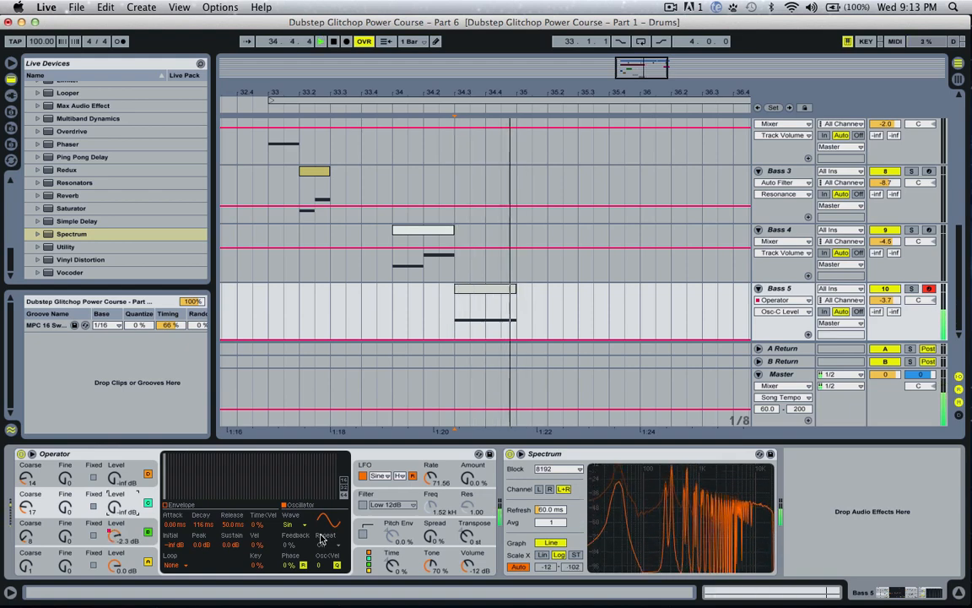
pyautogui.press('space')
pyautogui.press('space')
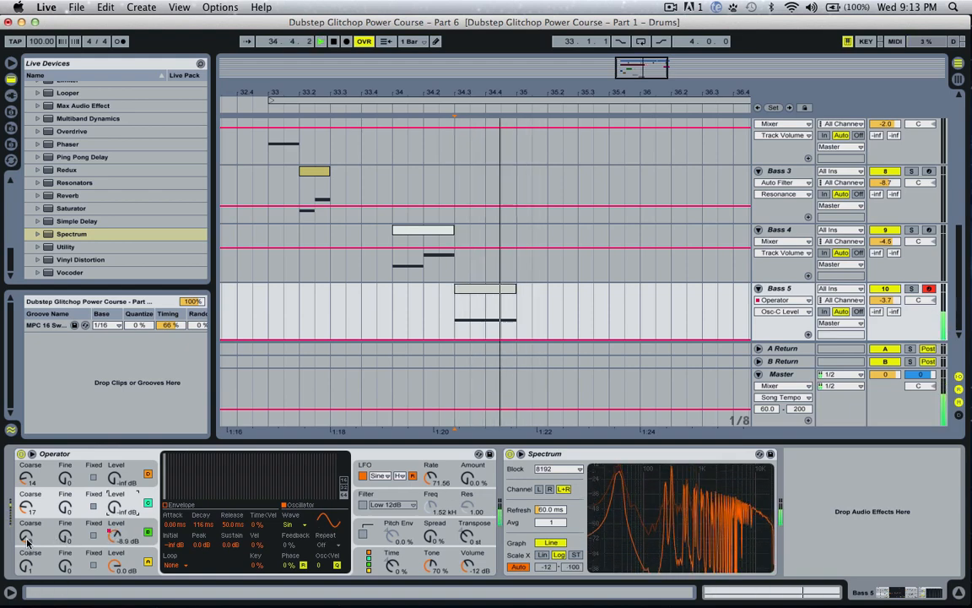
# Try oscillator B at a Coarse ratio of 10 and play the clip.
pyautogui.click(27, 537)
pyautogui.press('Up')
pyautogui.press('Up')
pyautogui.press('space')
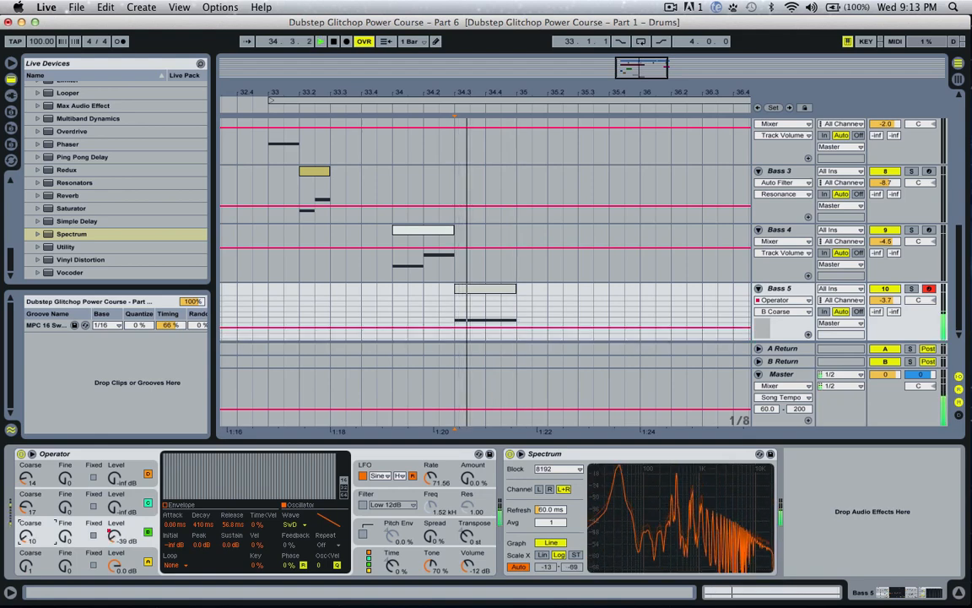
# Lower oscillator B's Coarse ratio to 4 and replay the clip.
pyautogui.press('Down')
pyautogui.press('Down')
pyautogui.press('Down')
pyautogui.press('Down')
pyautogui.press('Down')
pyautogui.press('Down')
pyautogui.press('space')
pyautogui.press('space')
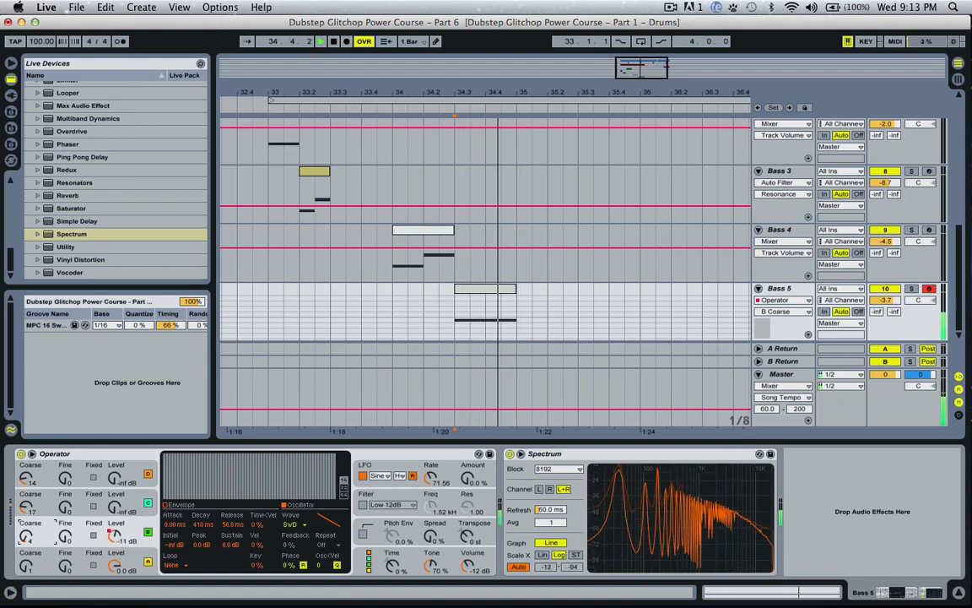
pyautogui.press('space')
pyautogui.press('space')
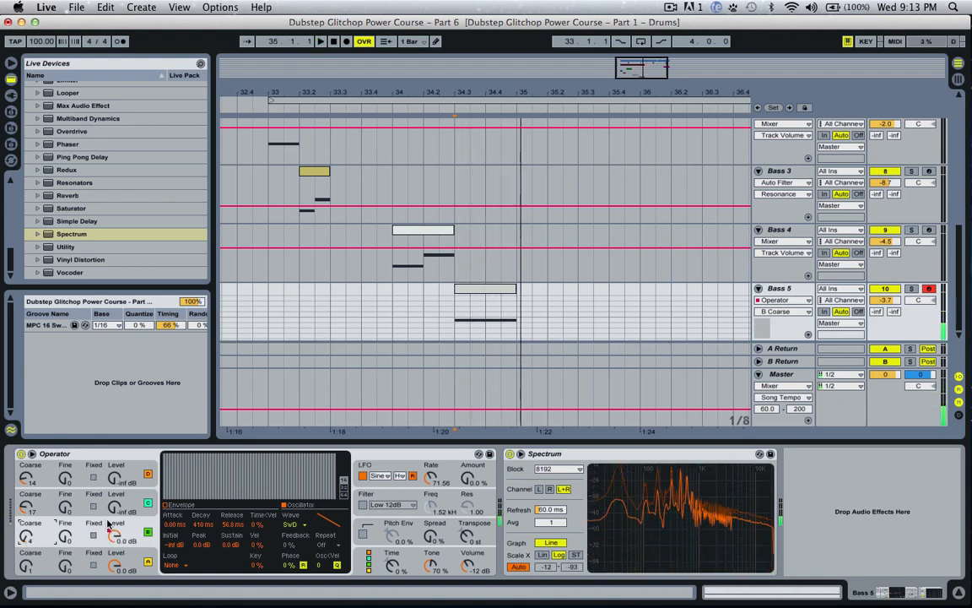
# Try a different oscillator C level and replay the Bass 5 clip several times.
pyautogui.moveTo(115, 507)
pyautogui.mouseDown()
pyautogui.moveTo(115, 469)
pyautogui.moveTo(114, 506)
pyautogui.mouseUp()
pyautogui.press('space')
pyautogui.press('space')
pyautogui.press('space')
pyautogui.press('space')
pyautogui.press('space')
pyautogui.press('space')
pyautogui.press('space')
pyautogui.press('space')
pyautogui.press('space')
# Try oscillator C at a Coarse ratio of 6 with its level at -12 dB and replay the Bass 5 clip.
pyautogui.moveTo(26, 506); pyautogui.dragTo(26, 530)
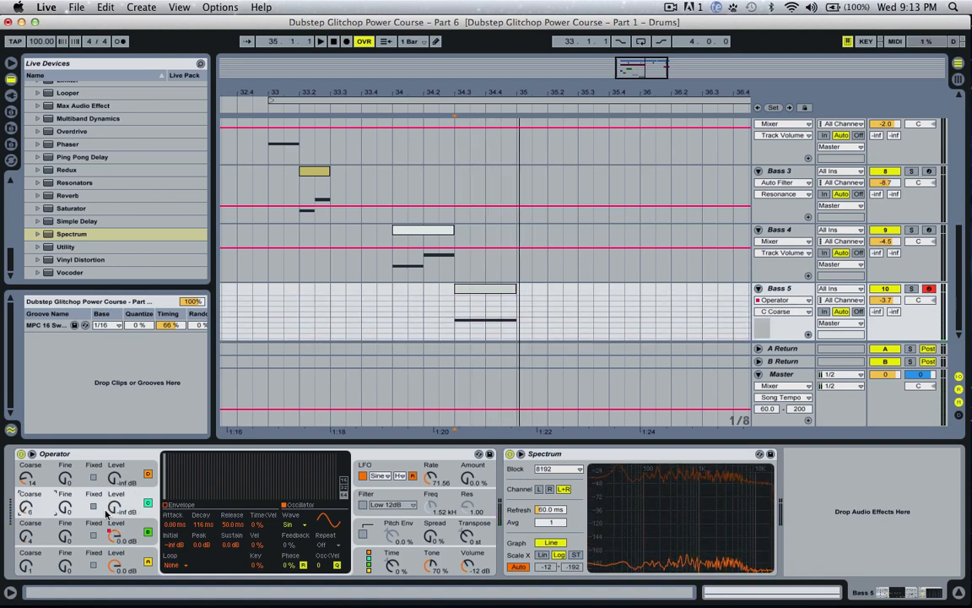
pyautogui.moveTo(106, 513); pyautogui.dragTo(108, 500)
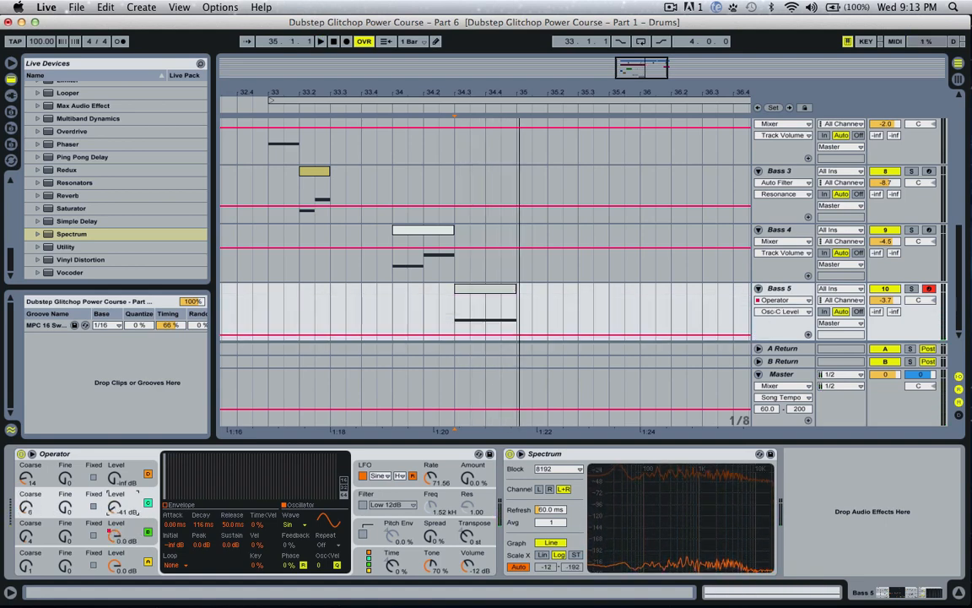
pyautogui.click(90, 528)
pyautogui.click(86, 558)
pyautogui.press('space')
pyautogui.moveTo(115, 508)
pyautogui.mouseDown()
pyautogui.moveTo(115, 485)
pyautogui.moveTo(114, 534)
pyautogui.moveTo(115, 492)
pyautogui.mouseUp()
pyautogui.press('space')
pyautogui.press('space')
pyautogui.press('space')
pyautogui.press('space')
pyautogui.press('space')
pyautogui.press('space')
pyautogui.press('space')
pyautogui.press('space')
pyautogui.press('space')
pyautogui.press('space')
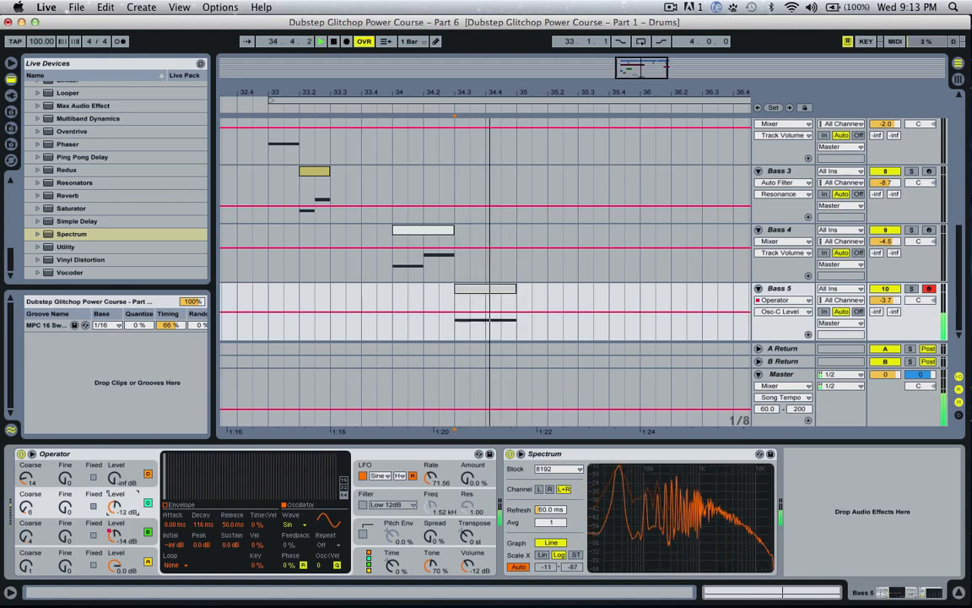
# Lower oscillator C's level to -22 dB and replay the clip.
pyautogui.press('space')
pyautogui.press('space')
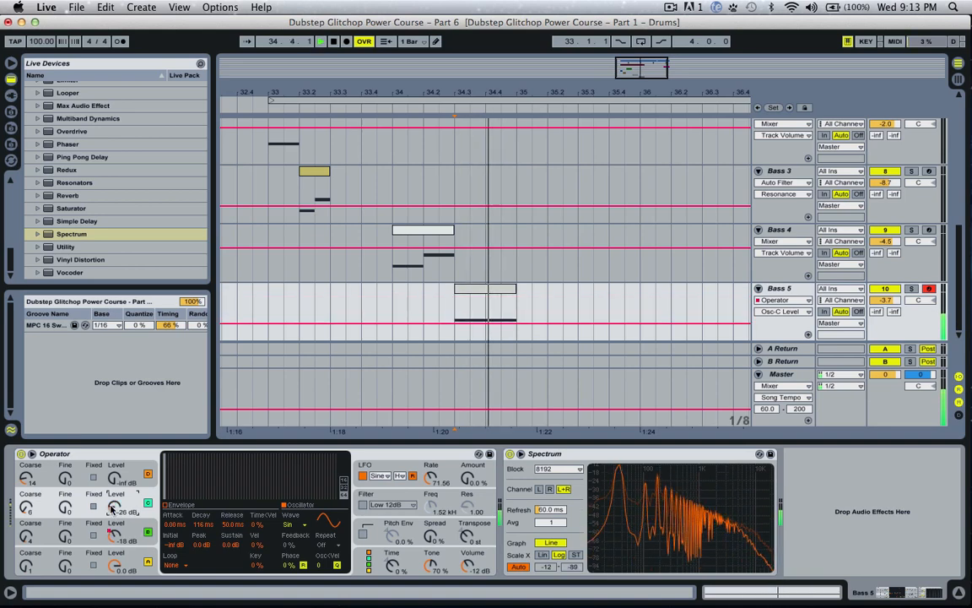
pyautogui.moveTo(111, 508); pyautogui.dragTo(113, 503)
pyautogui.press('space')
pyautogui.press('space')
pyautogui.press('space')
# Try oscillator C at a Coarse ratio of 14 and play the clip.
pyautogui.moveTo(26, 506); pyautogui.dragTo(27, 487)
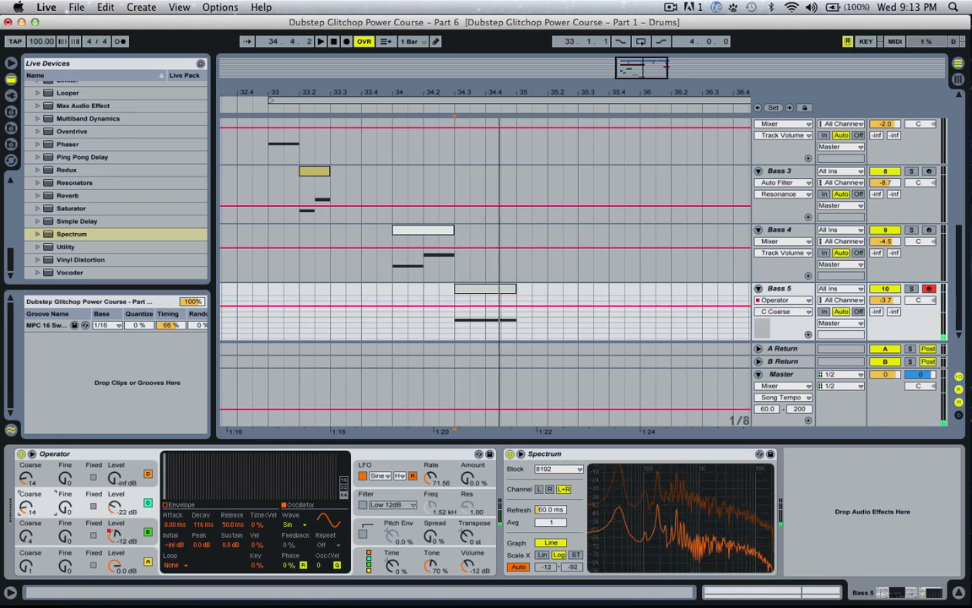
pyautogui.press('space')
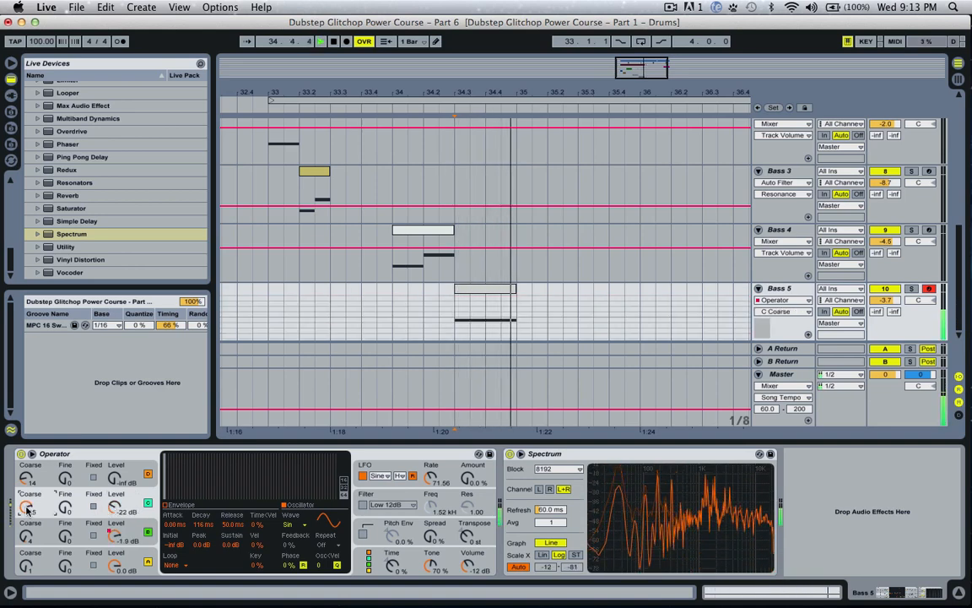
pyautogui.press('space')
pyautogui.press('space')
# Raise oscillator C's Coarse ratio to 39 and replay the clip.
pyautogui.moveTo(26, 510); pyautogui.dragTo(26, 525)
pyautogui.press('space')
pyautogui.press('space')
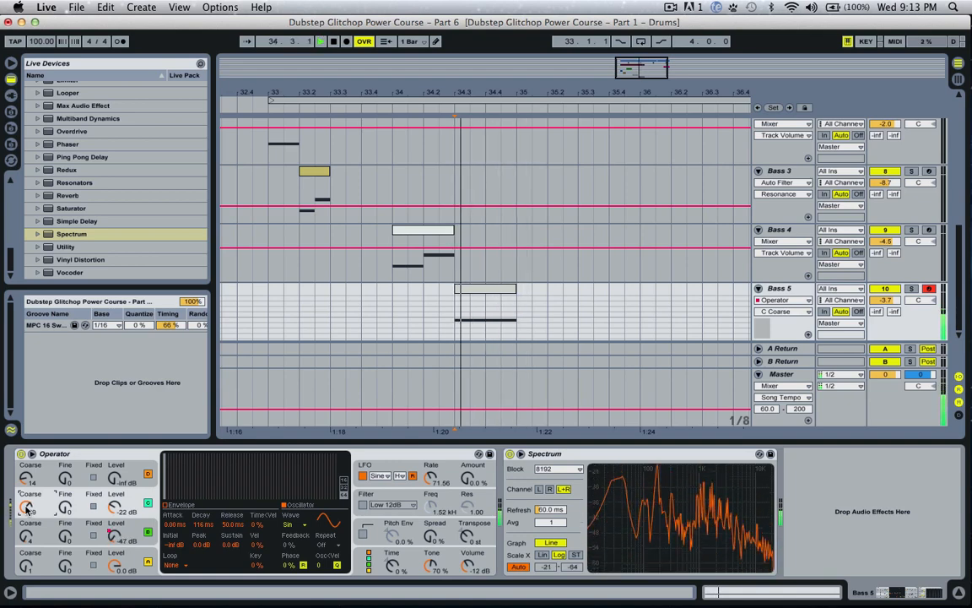
pyautogui.press('space')
pyautogui.press('space')
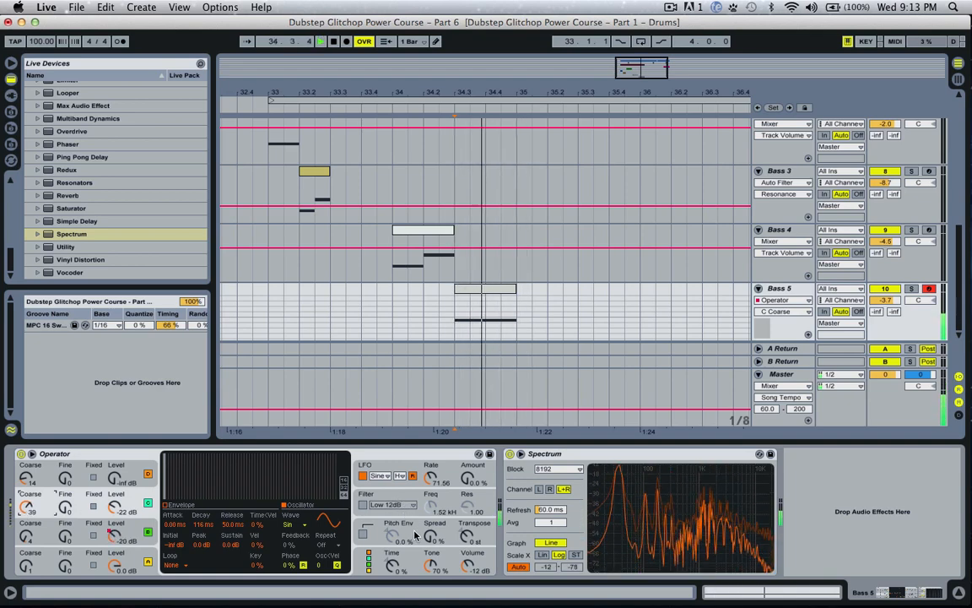
pyautogui.press('space')
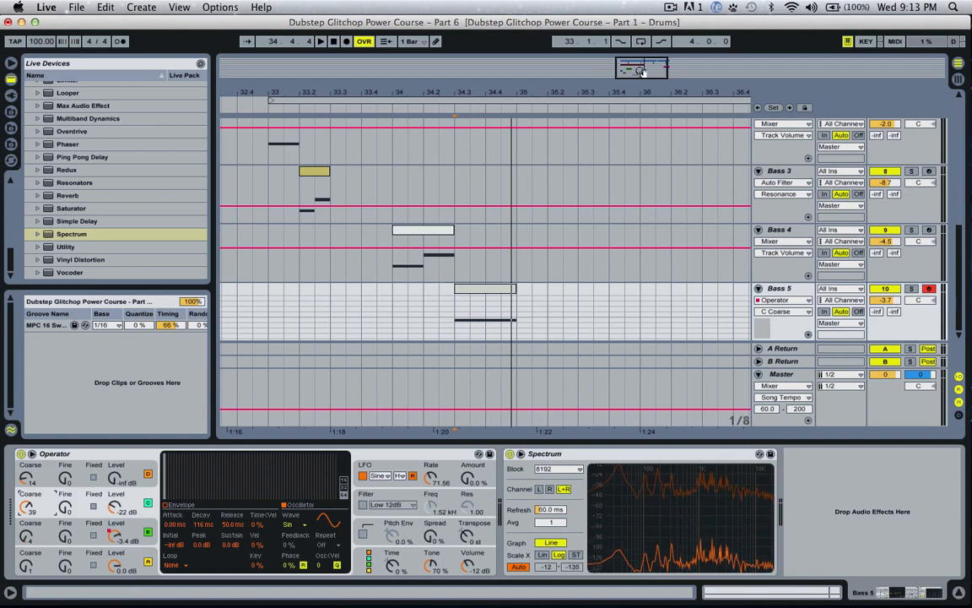
# Show the oscillator B level automation on Bass 5 and replay the clip from 34.3.1 to check it against the ramp.
pyautogui.moveTo(619, 66); pyautogui.dragTo(626, 66)
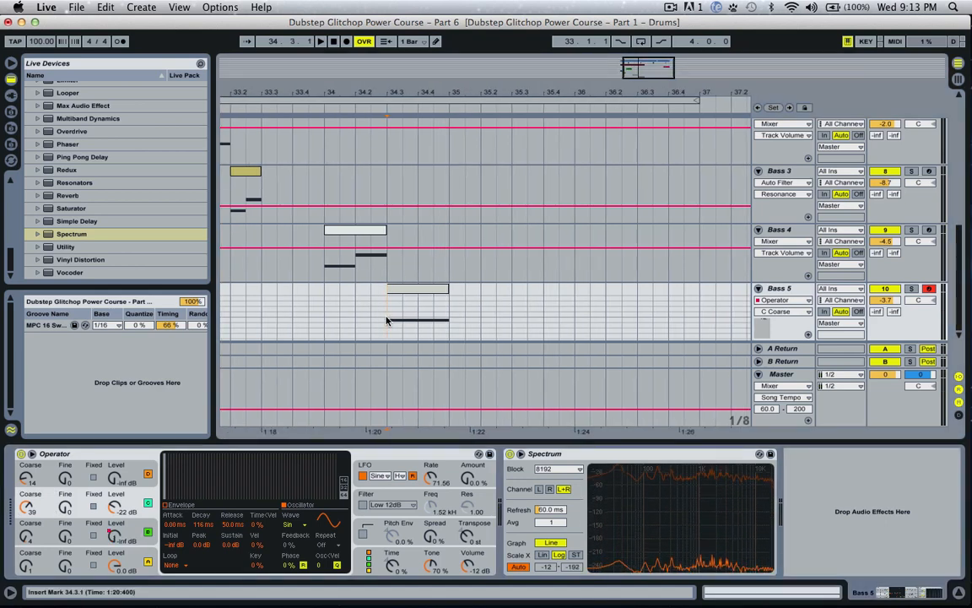
pyautogui.press('space')
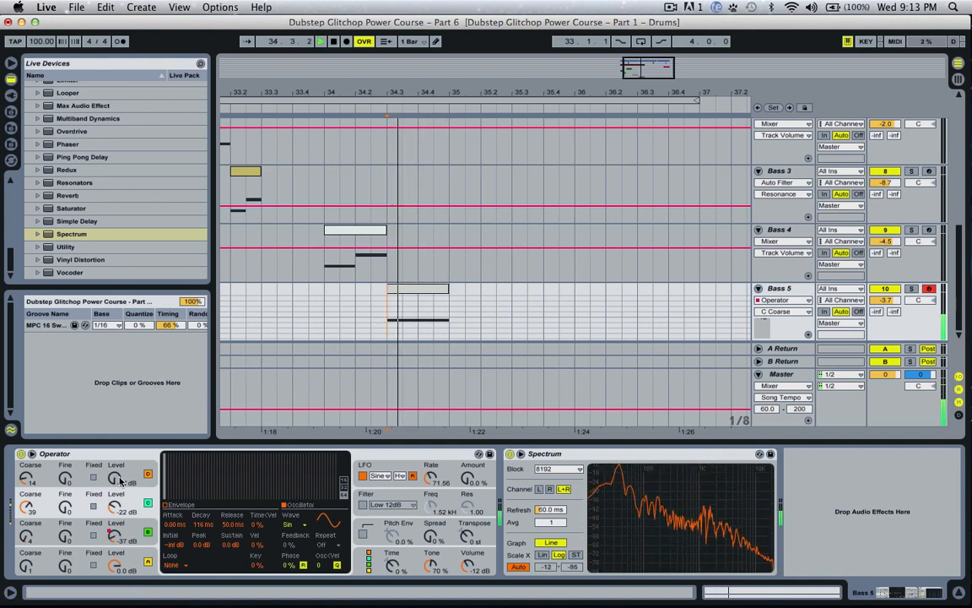
pyautogui.click(117, 541)
pyautogui.click(396, 333)
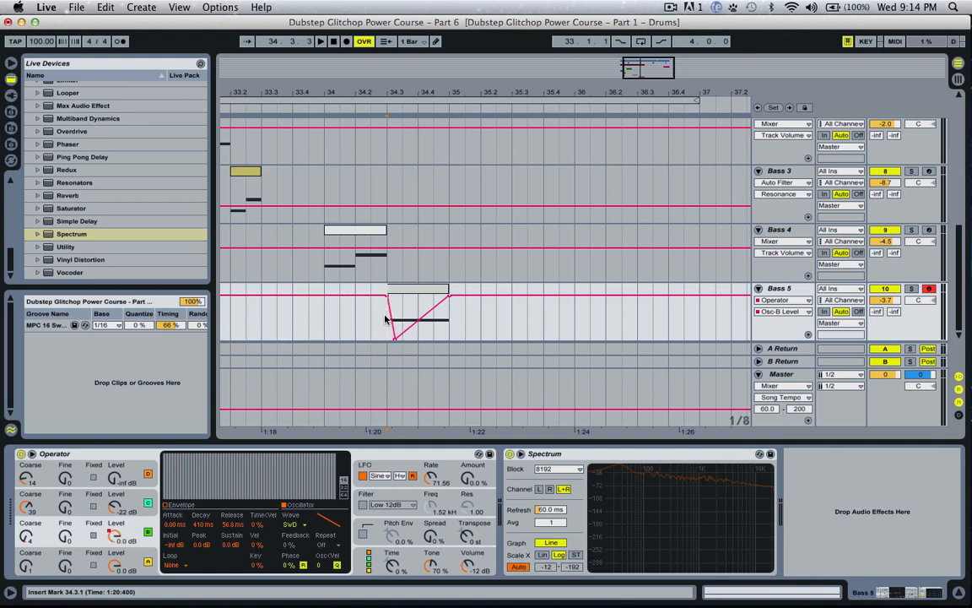
pyautogui.press('space')
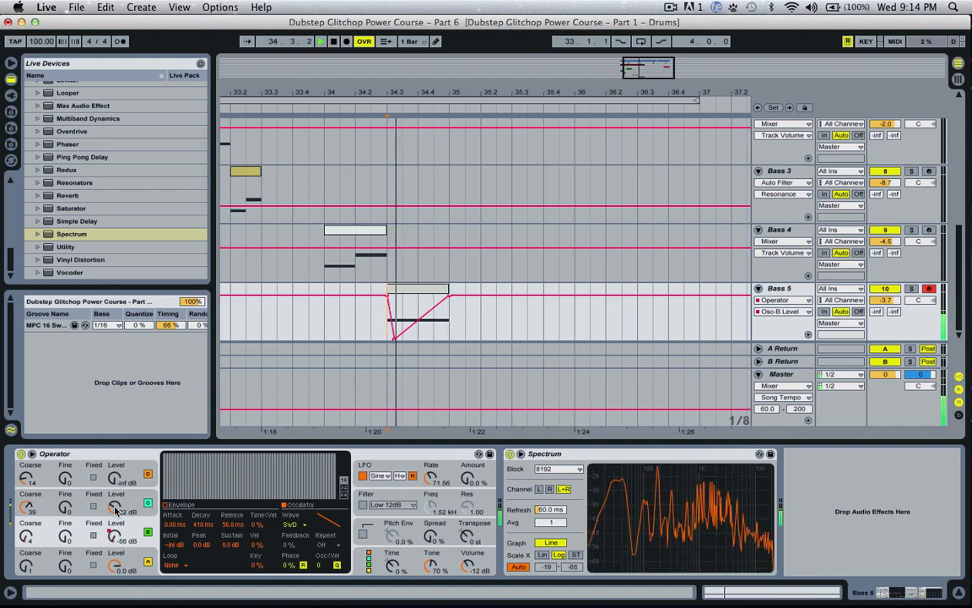
pyautogui.press('space')
pyautogui.moveTo(395, 93); pyautogui.dragTo(423, 306)
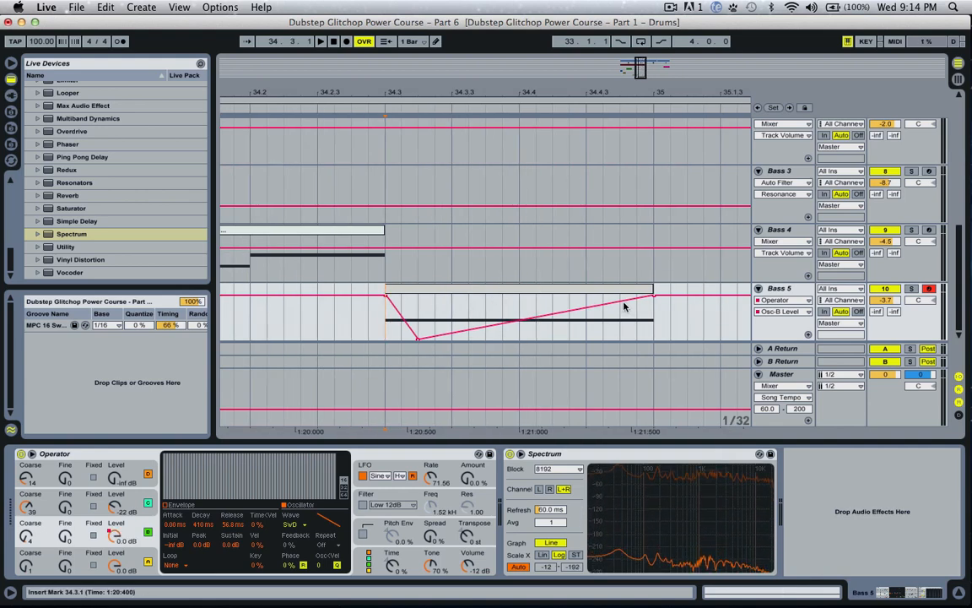
pyautogui.press('space')
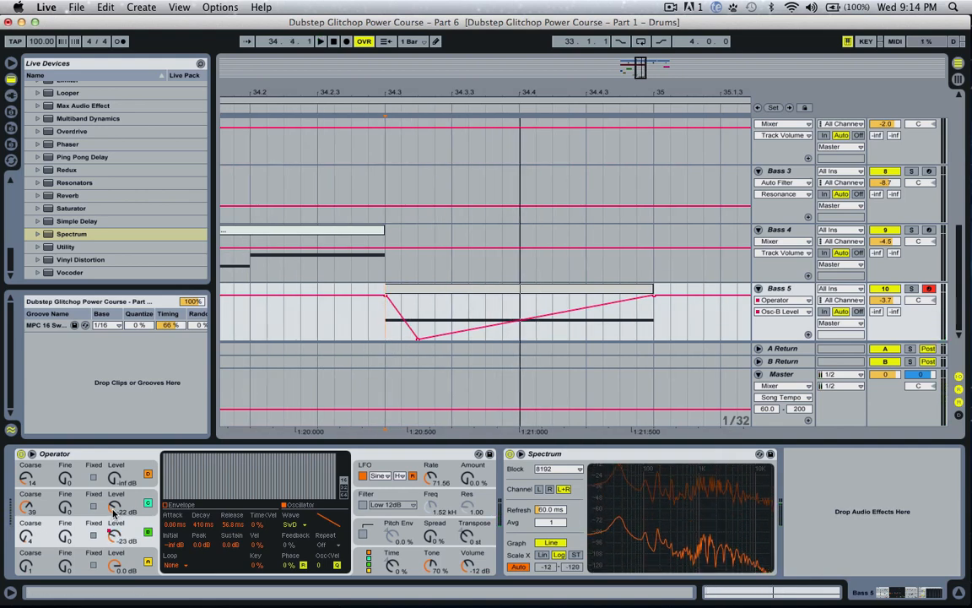
# Show the B Coarse automation, select 34.3.1 to 34.3.2 on Bass 5, draw a raised first 1/32 step and play the clip.
pyautogui.click(113, 512)
pyautogui.click(29, 540)
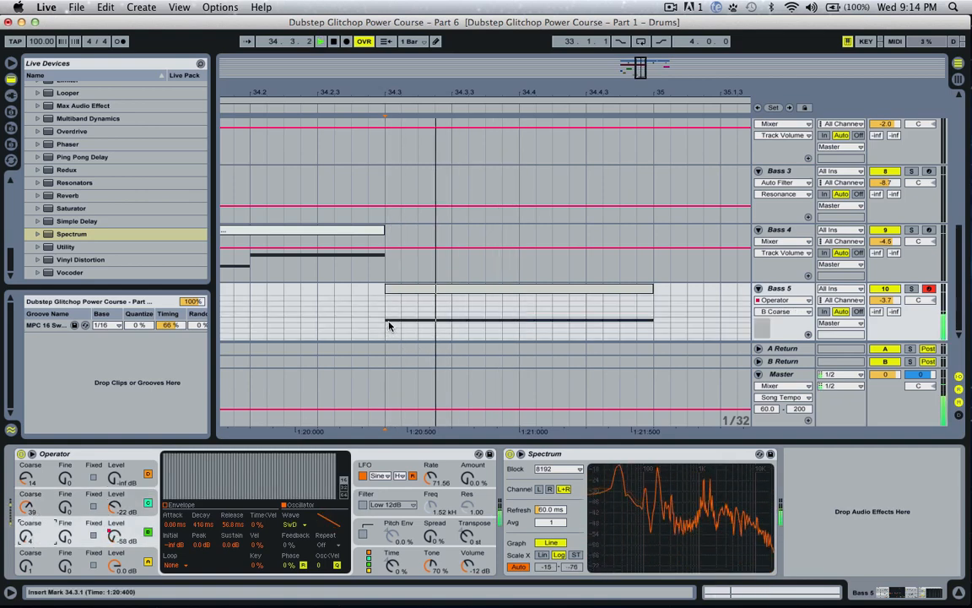
pyautogui.moveTo(391, 326); pyautogui.dragTo(415, 323)
pyautogui.click(25, 542)
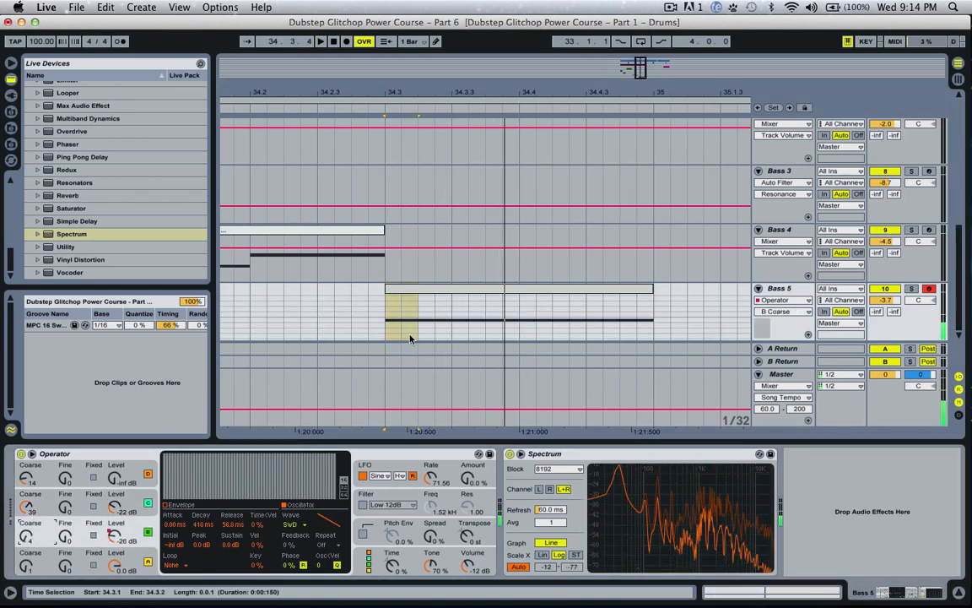
pyautogui.moveTo(395, 307); pyautogui.dragTo(405, 306)
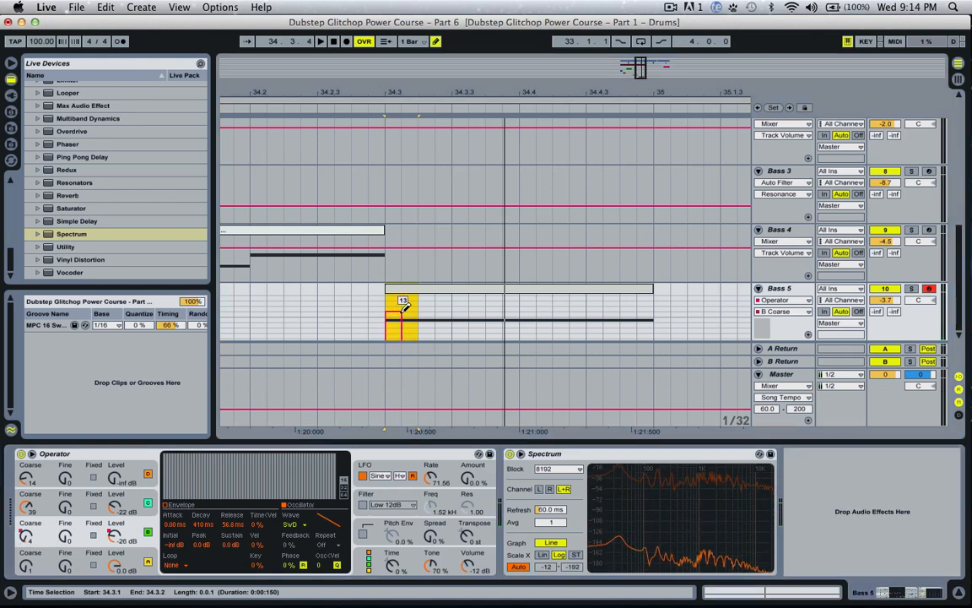
pyautogui.press('space')
pyautogui.press('space')
pyautogui.press('space')
# Redraw the B Coarse automation between 34.3.1 and 34.3.2 at a value of 5 and replay the clip.
pyautogui.click(409, 330)
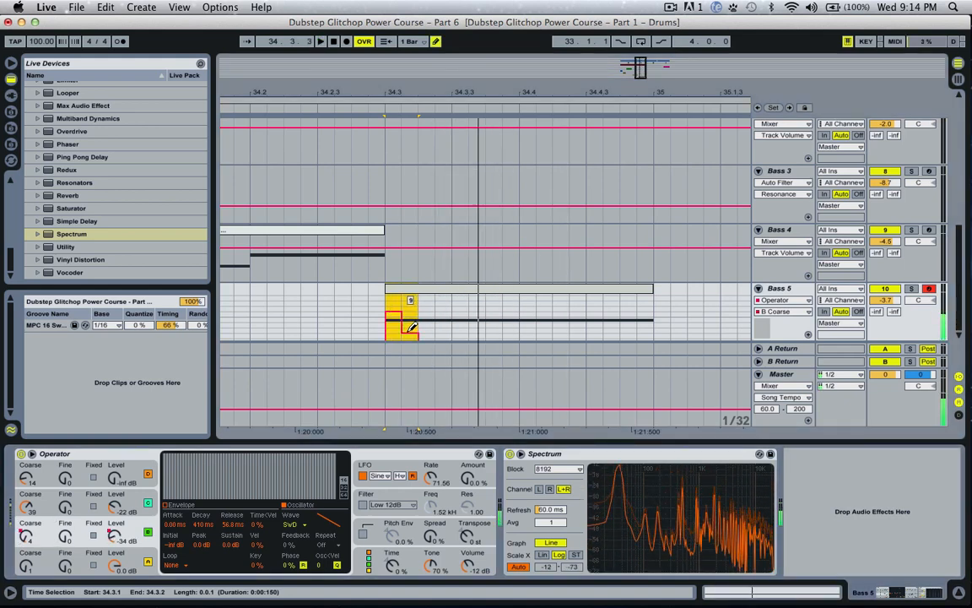
pyautogui.press('space')
pyautogui.press('space')
pyautogui.press('space')
pyautogui.press('space')
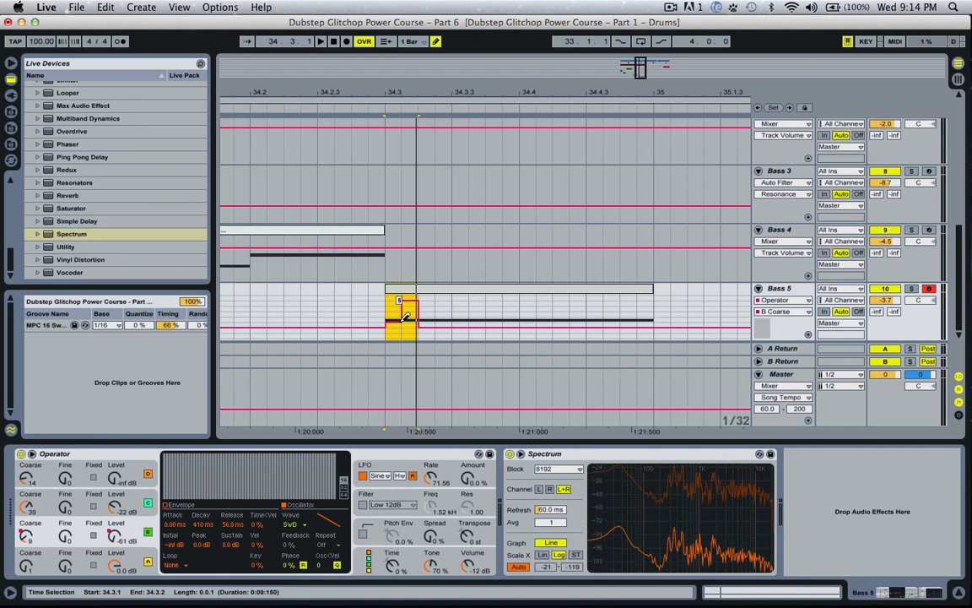
pyautogui.press('space')
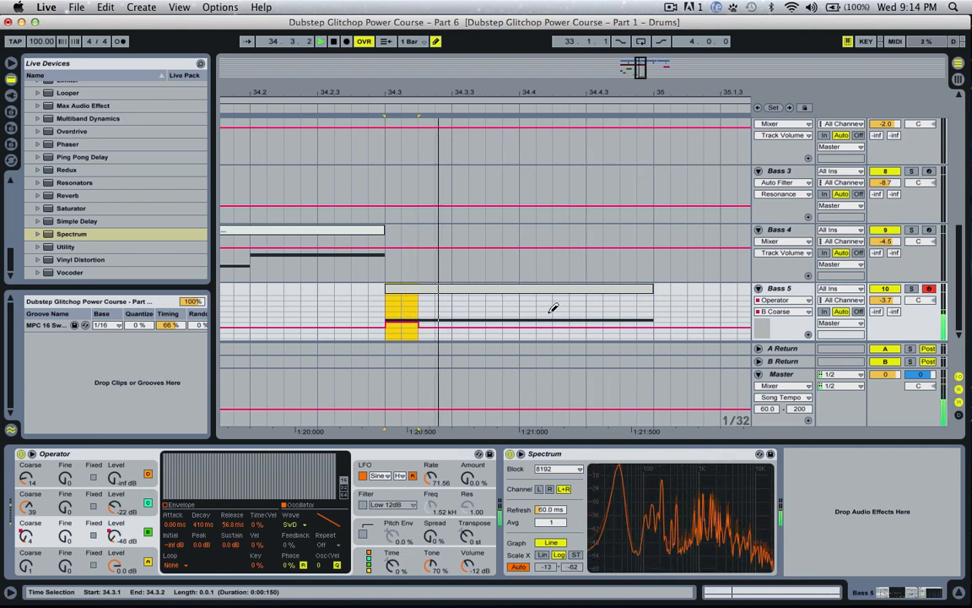
# Draw the B Coarse automation at 7 from 34.4.3 to 35 on Bass 5 and replay the clip.
pyautogui.moveTo(586, 312); pyautogui.dragTo(642, 311)
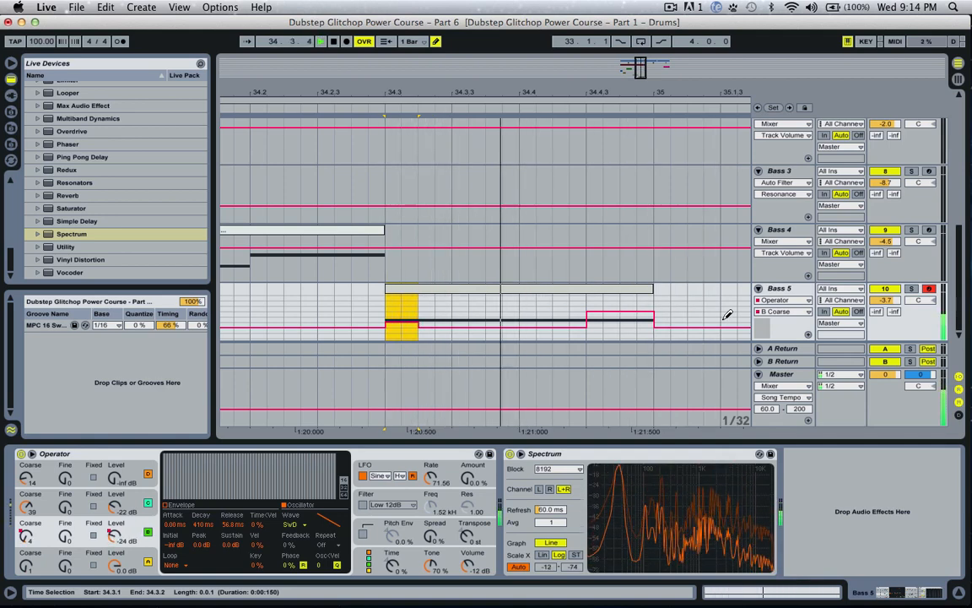
pyautogui.press('space')
pyautogui.press('space')
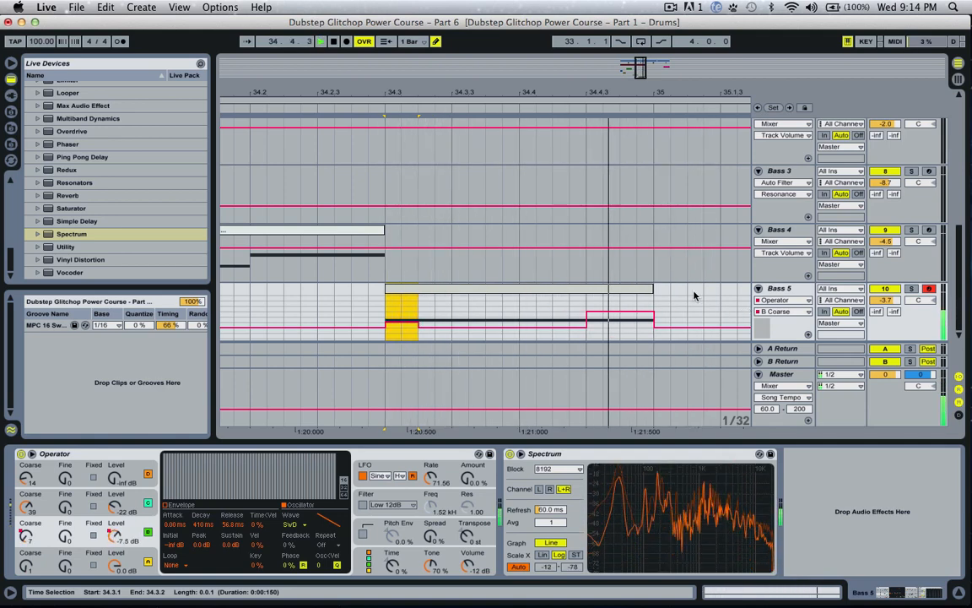
pyautogui.press('space')
pyautogui.press('space')
pyautogui.press('space')
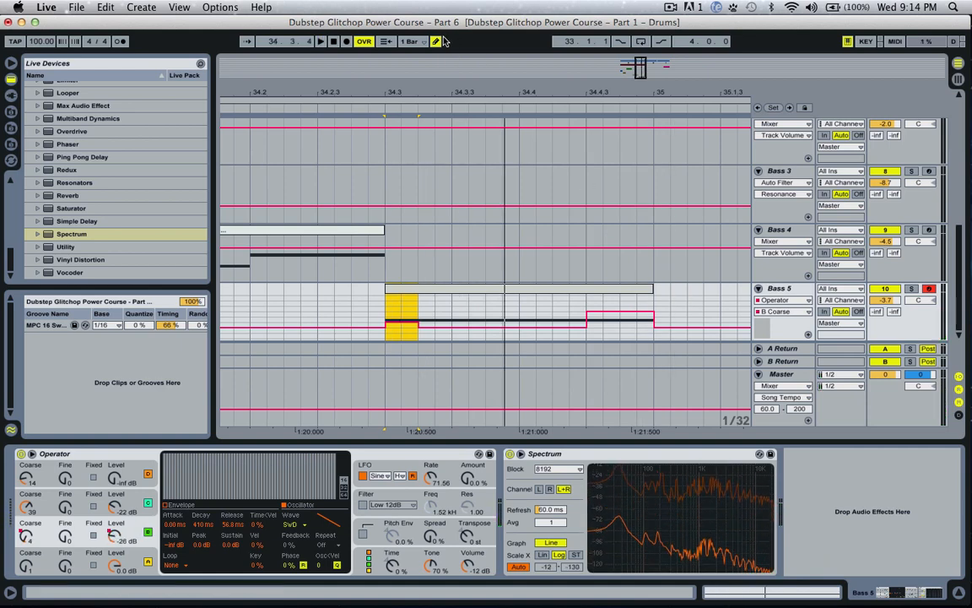
pyautogui.moveTo(651, 69); pyautogui.dragTo(652, 57)
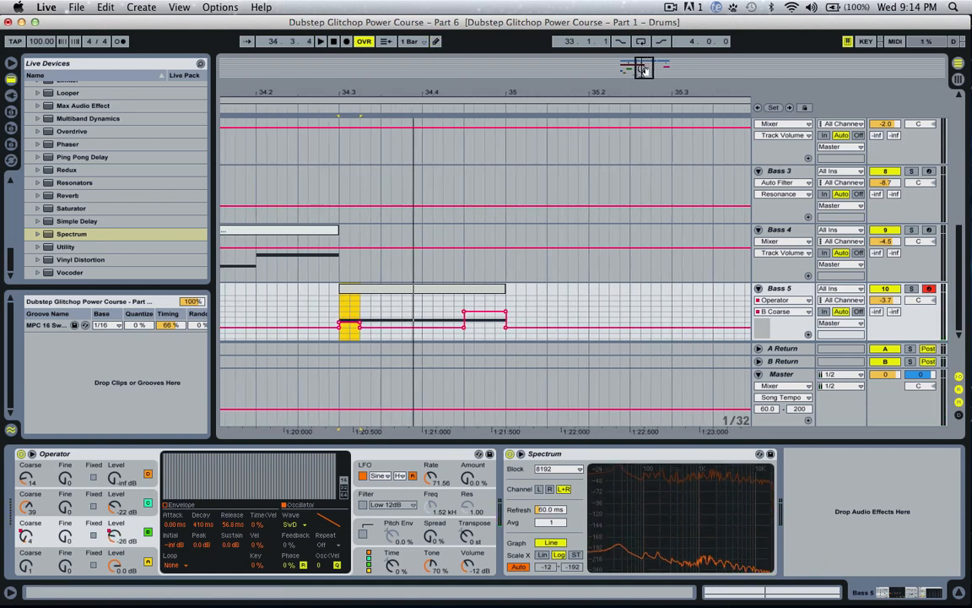
pyautogui.click(465, 304)
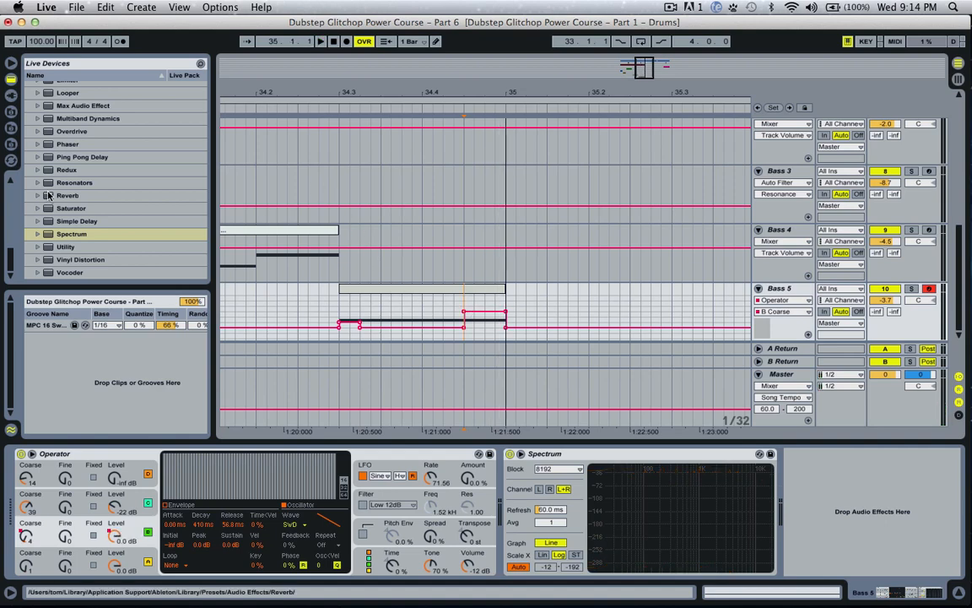
# Insert a Filter Delay between Operator and Spectrum on the Bass 5 track.
pyautogui.scroll(5, 108, 197)
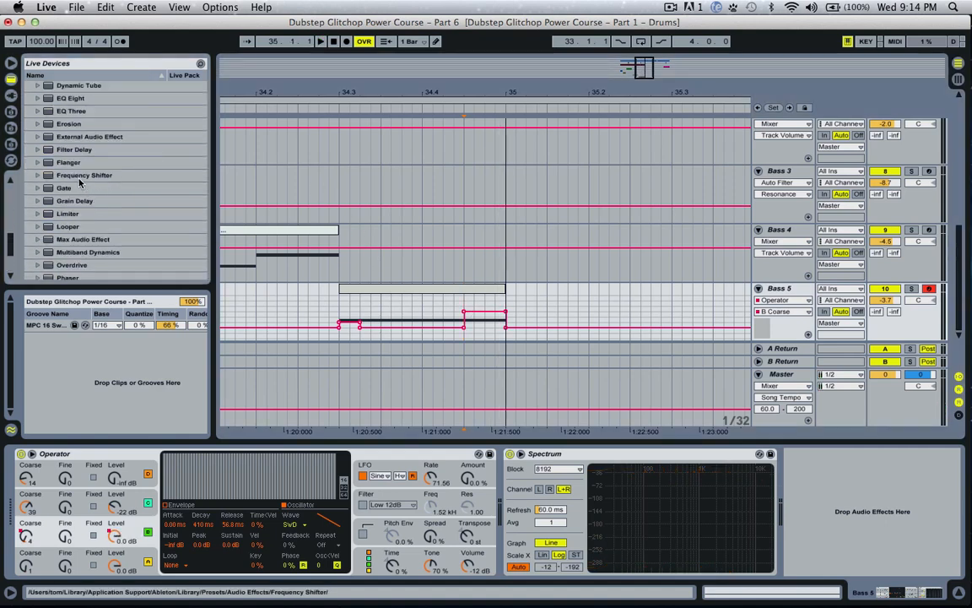
pyautogui.scroll(1, 74, 141)
pyautogui.moveTo(75, 162); pyautogui.dragTo(498, 459)
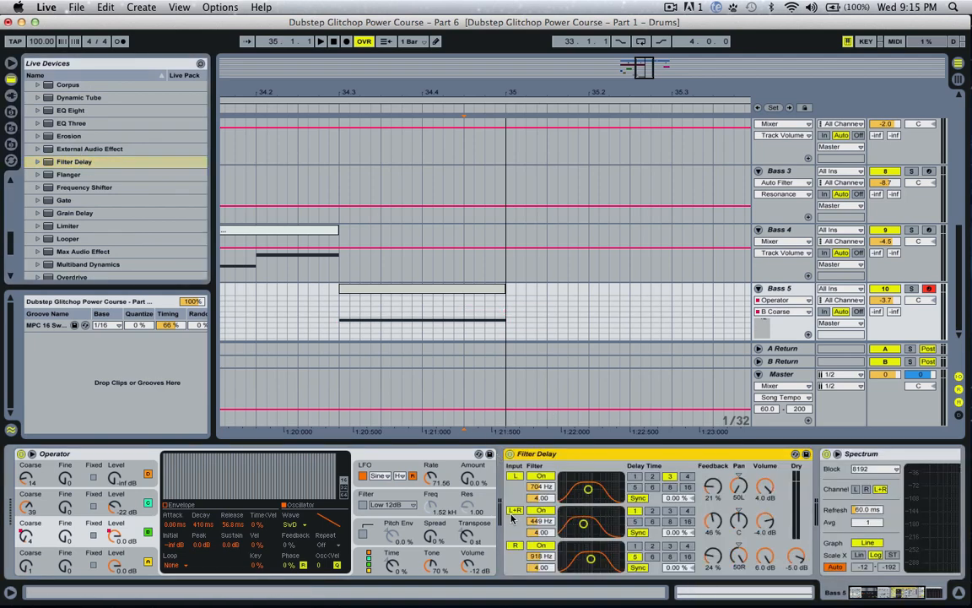
# Switch off the Filter Delay's L+R input and turn its Dry level down to -inf dB.
pyautogui.click(515, 511)
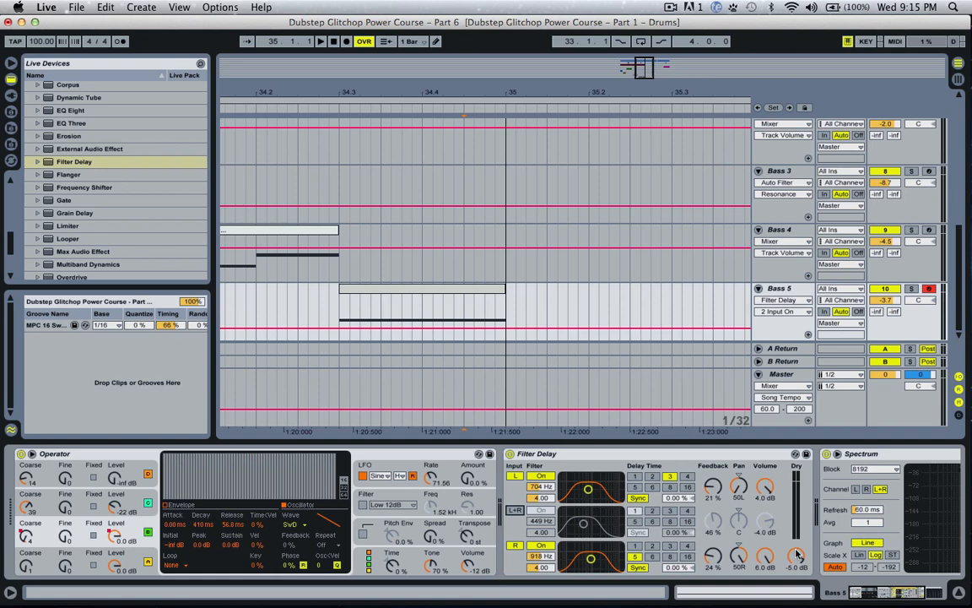
pyautogui.moveTo(798, 555); pyautogui.dragTo(798, 578)
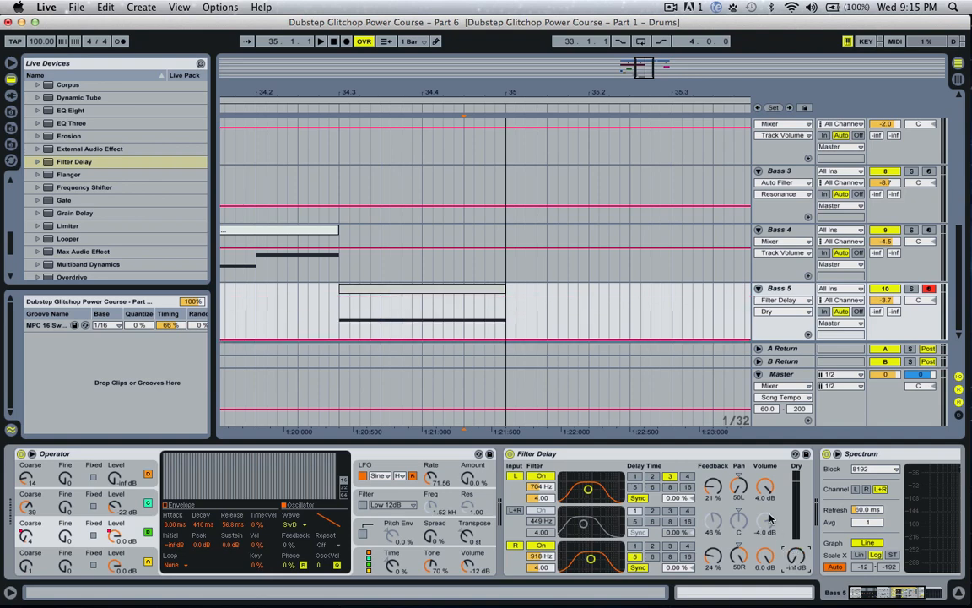
# Switch the Filter Delay's L and R delays to Time mode and set them to 1.78 ms and 8.80 ms.
pyautogui.click(638, 498)
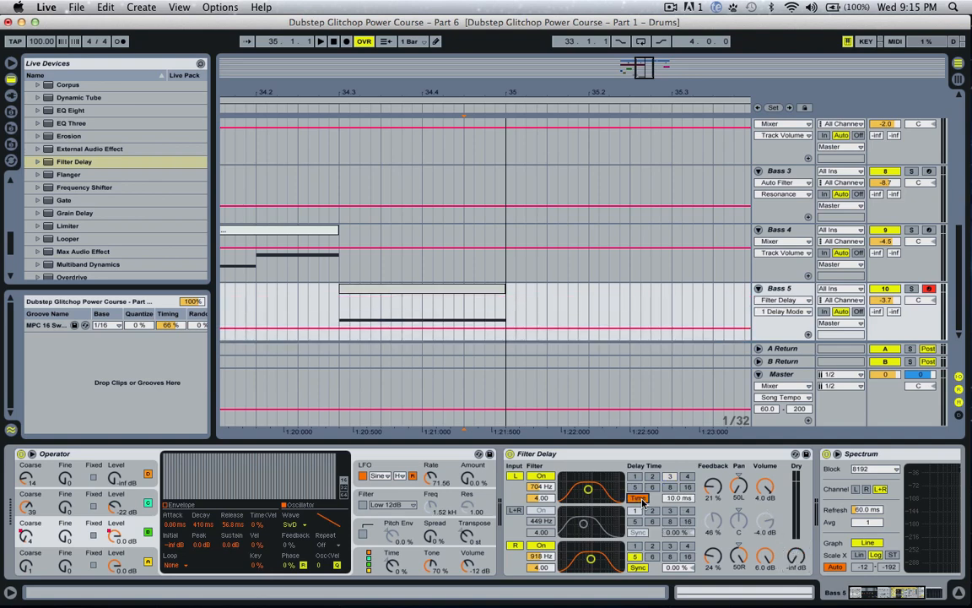
pyautogui.click(639, 568)
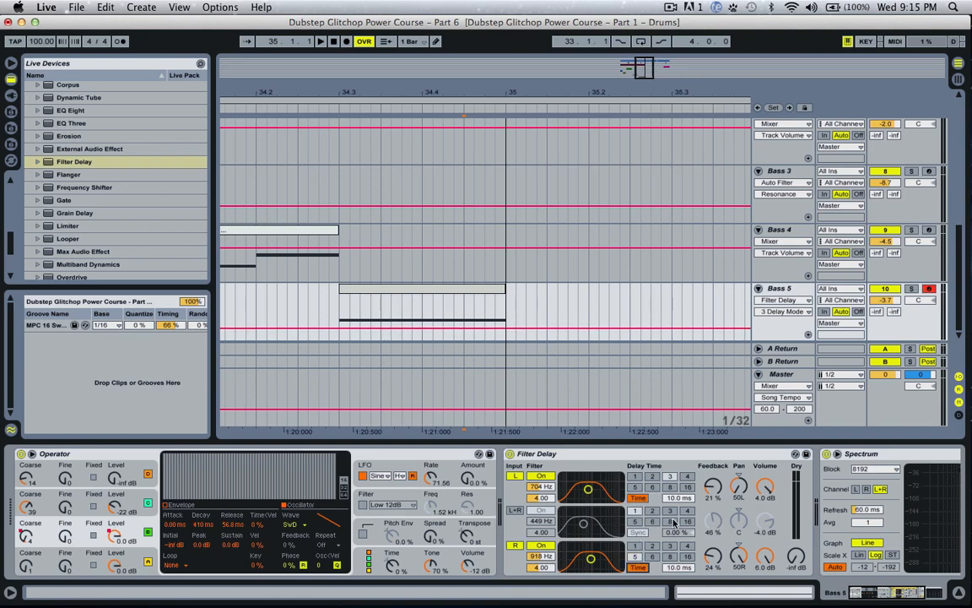
pyautogui.moveTo(678, 500); pyautogui.dragTo(678, 483)
pyautogui.click(646, 499)
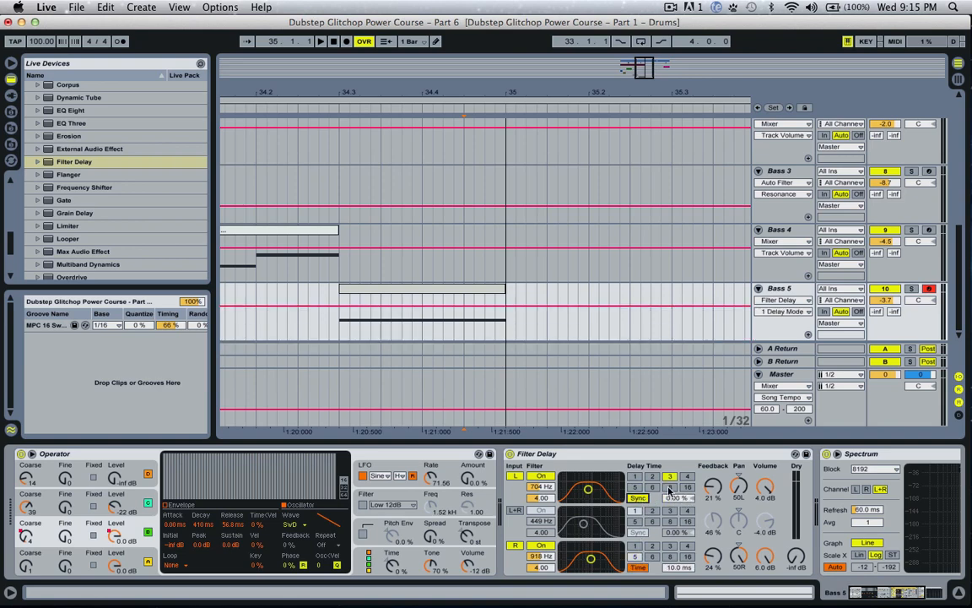
pyautogui.click(643, 498)
pyautogui.moveTo(675, 500); pyautogui.dragTo(675, 540)
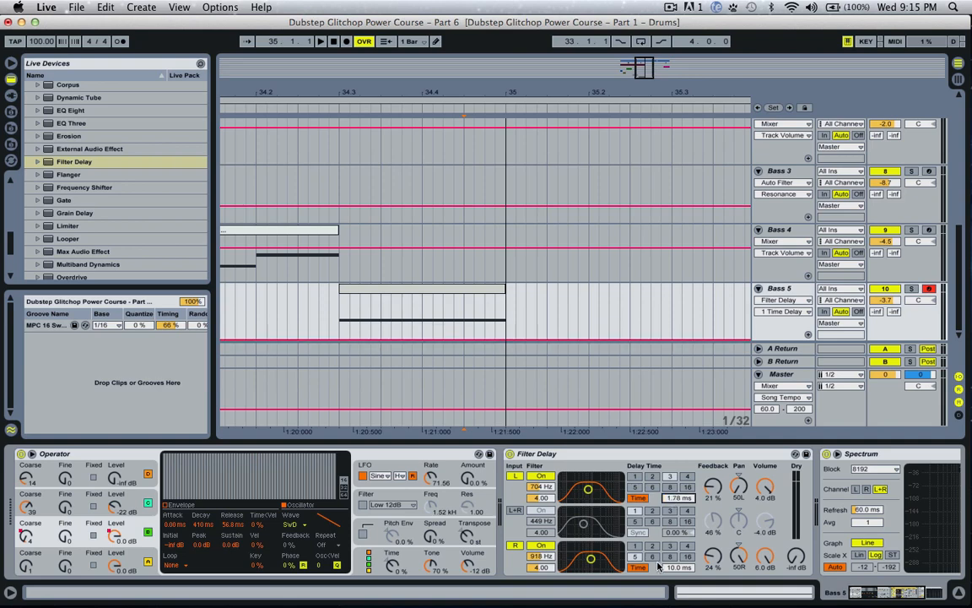
pyautogui.moveTo(675, 567); pyautogui.dragTo(675, 553)
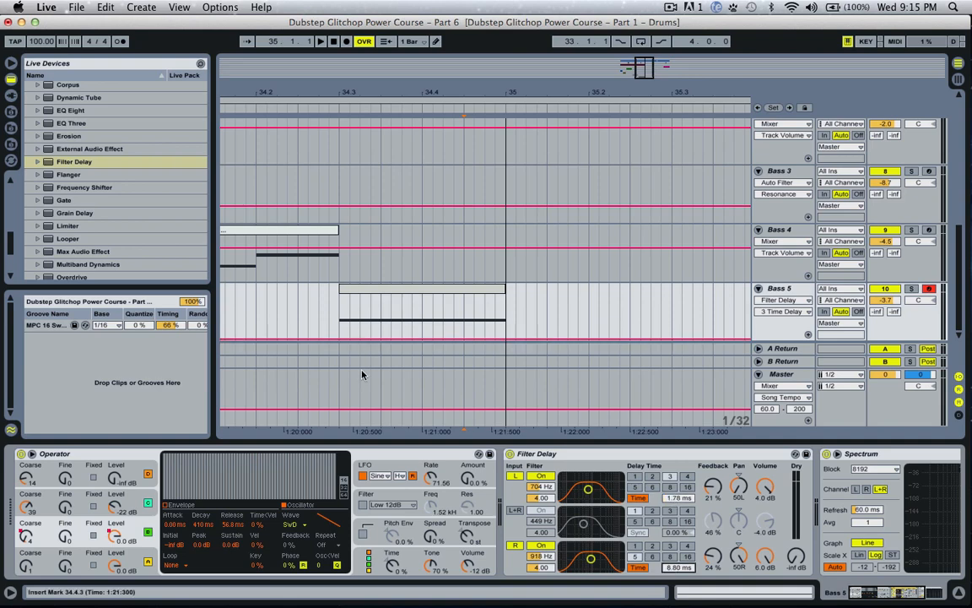
# Replay the Bass 5 clip and widen the Filter Delay's L and R filters to 917 Hz and 857 Hz, both with bandwidth 9.00.
pyautogui.click(341, 321)
pyautogui.press('space')
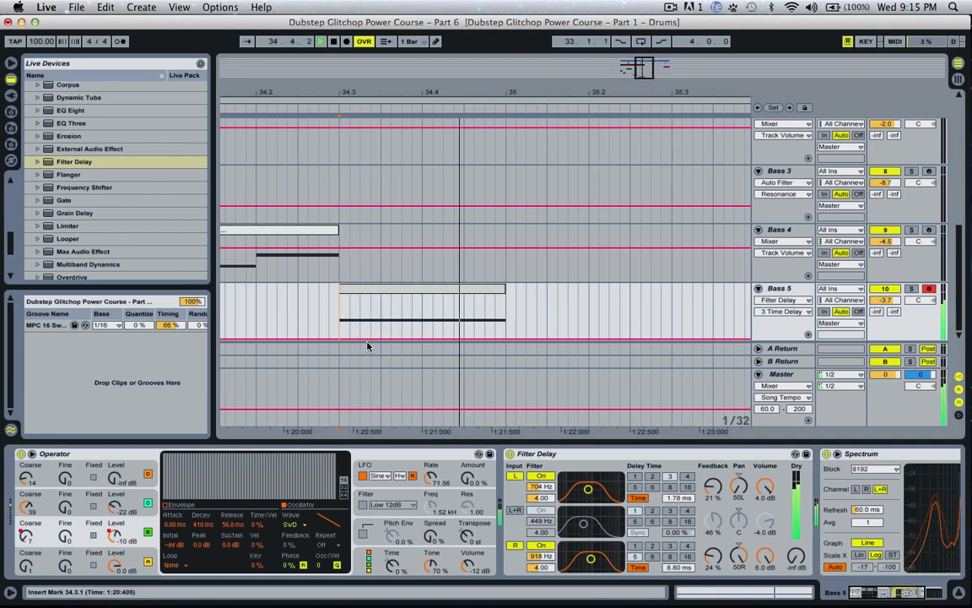
pyautogui.press('space')
pyautogui.press('space')
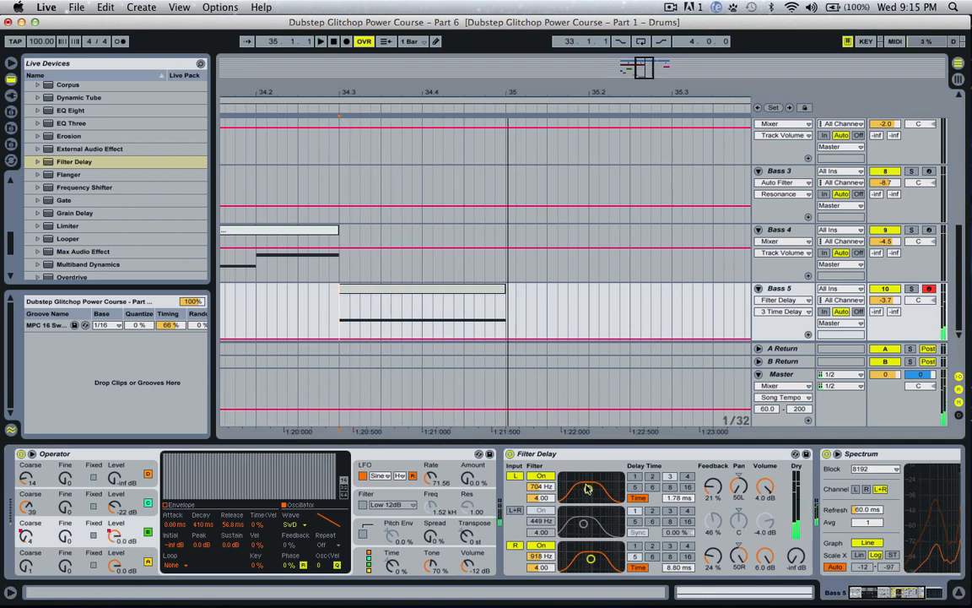
pyautogui.moveTo(588, 489); pyautogui.dragTo(591, 478)
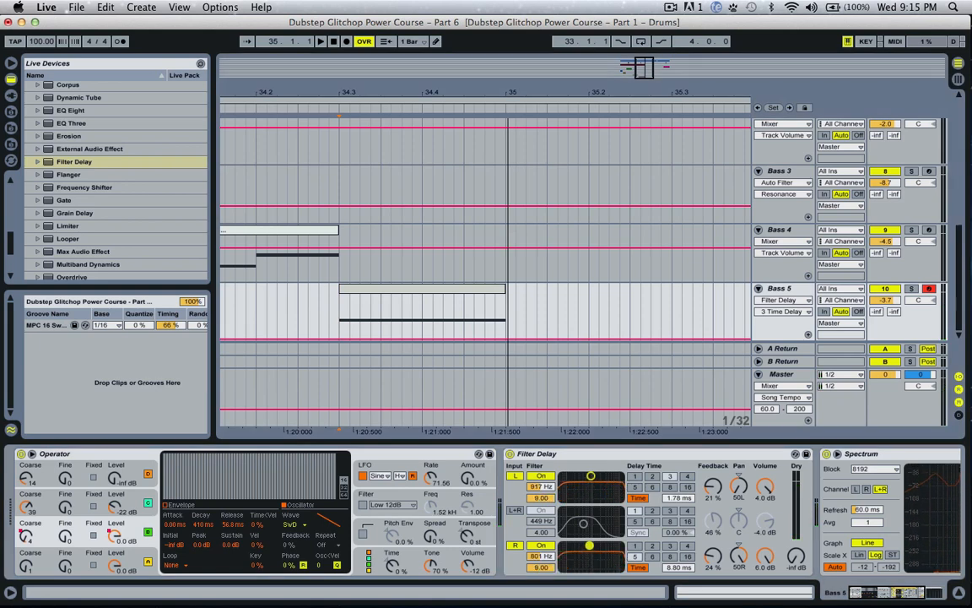
# Set the Filter Delay's L and R volumes to 0.0 dB and replay the clip.
pyautogui.click(765, 489)
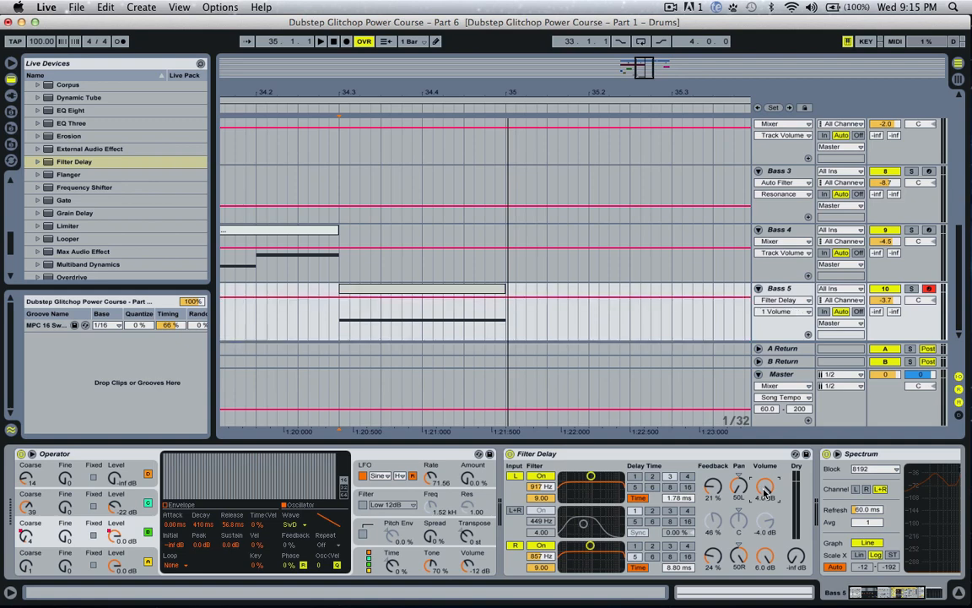
pyautogui.click(767, 554)
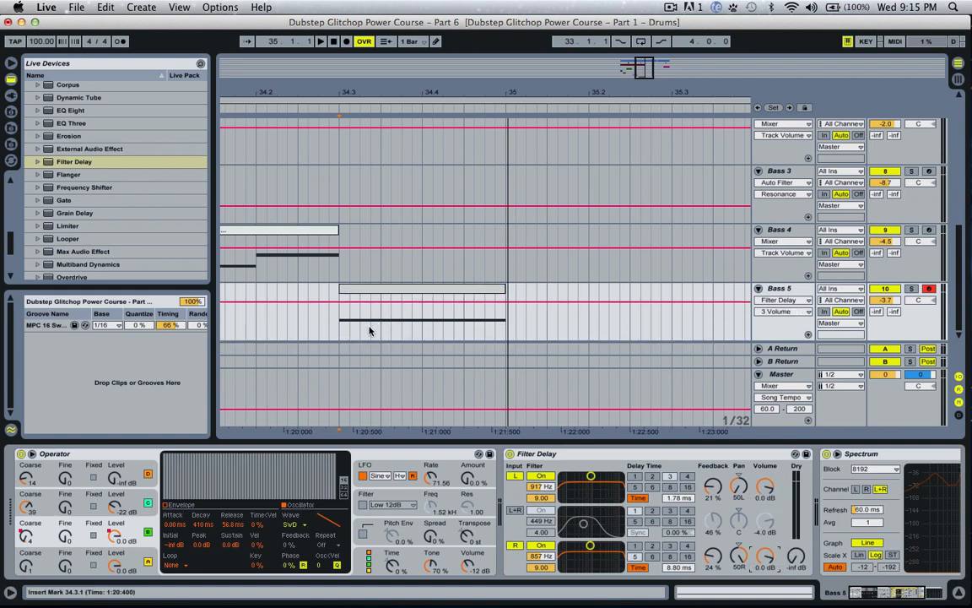
pyautogui.press('space')
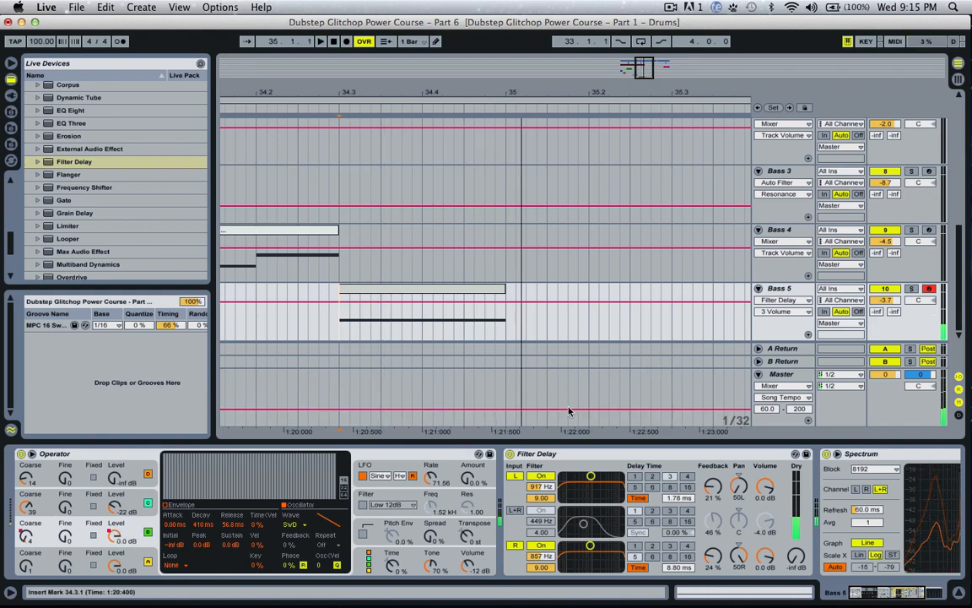
# Automate the Filter Delay's Device On so it is active only from 34.4.3 to 35, and replay the clip.
pyautogui.click(510, 454)
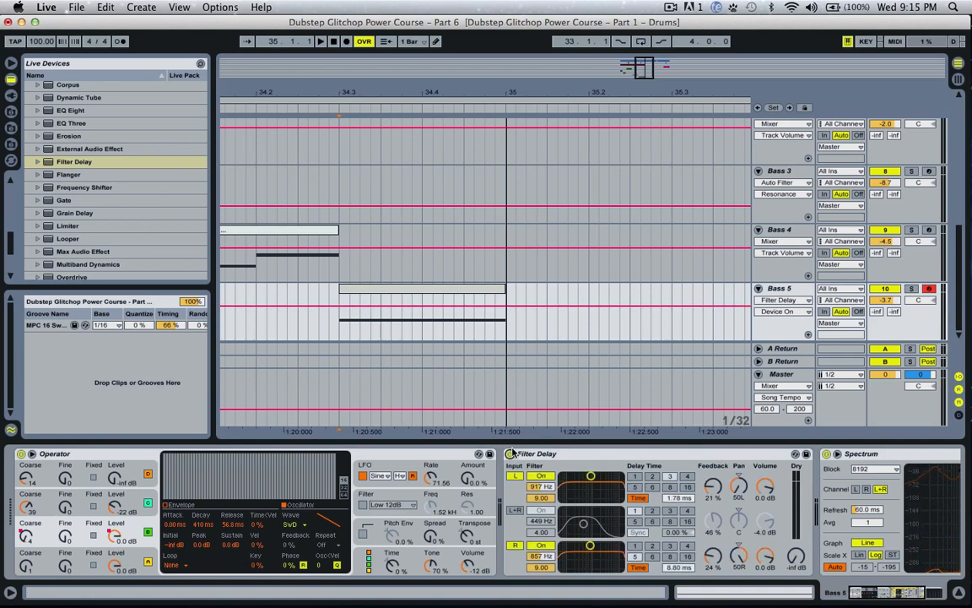
pyautogui.click(510, 454)
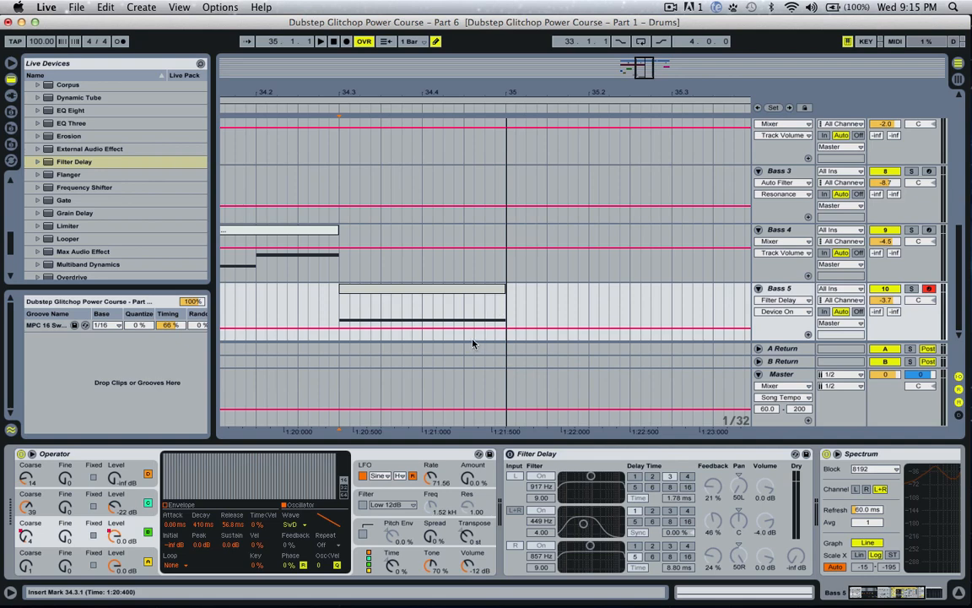
pyautogui.click(471, 304)
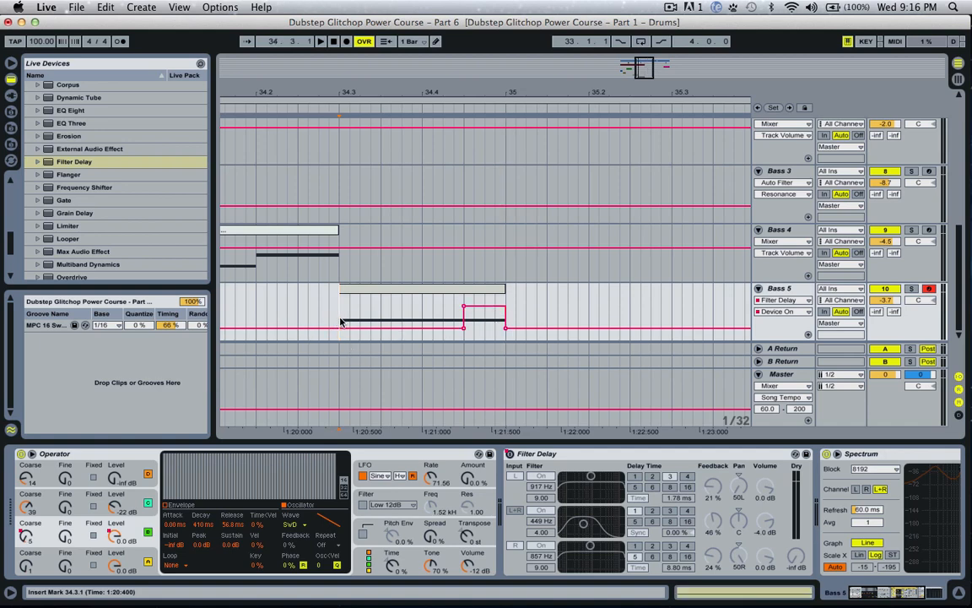
pyautogui.press('space')
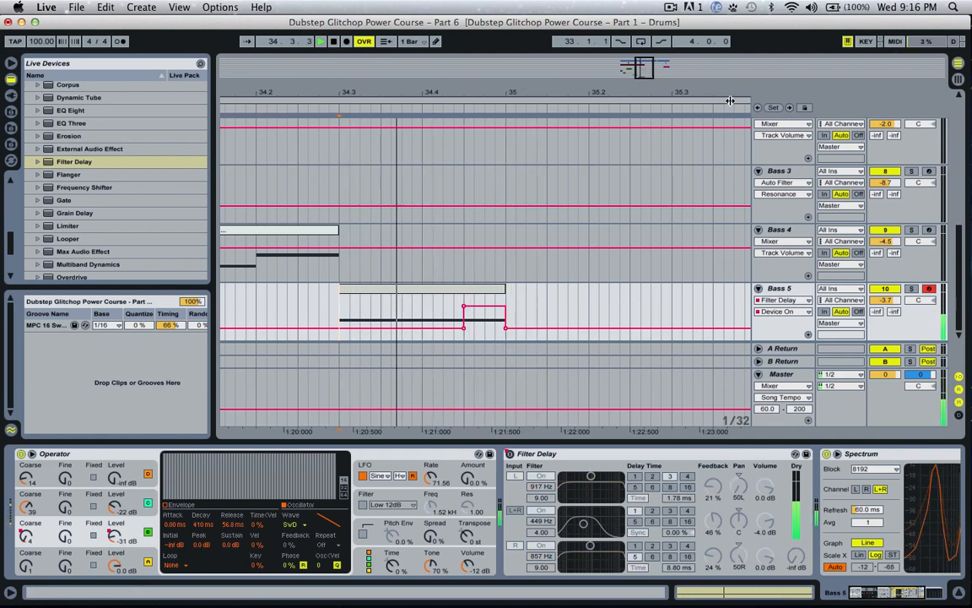
pyautogui.moveTo(649, 76); pyautogui.dragTo(651, 64)
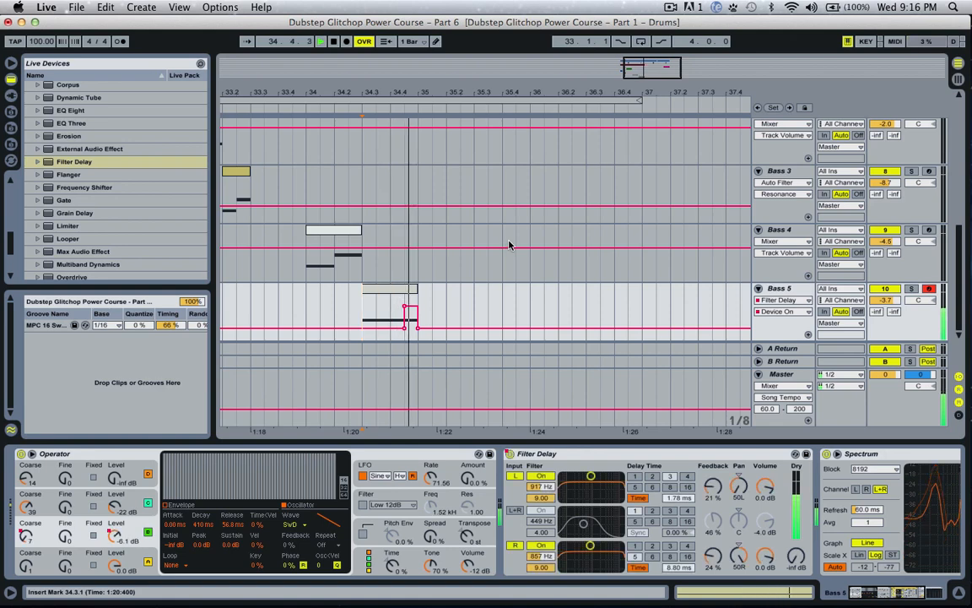
pyautogui.press('space')
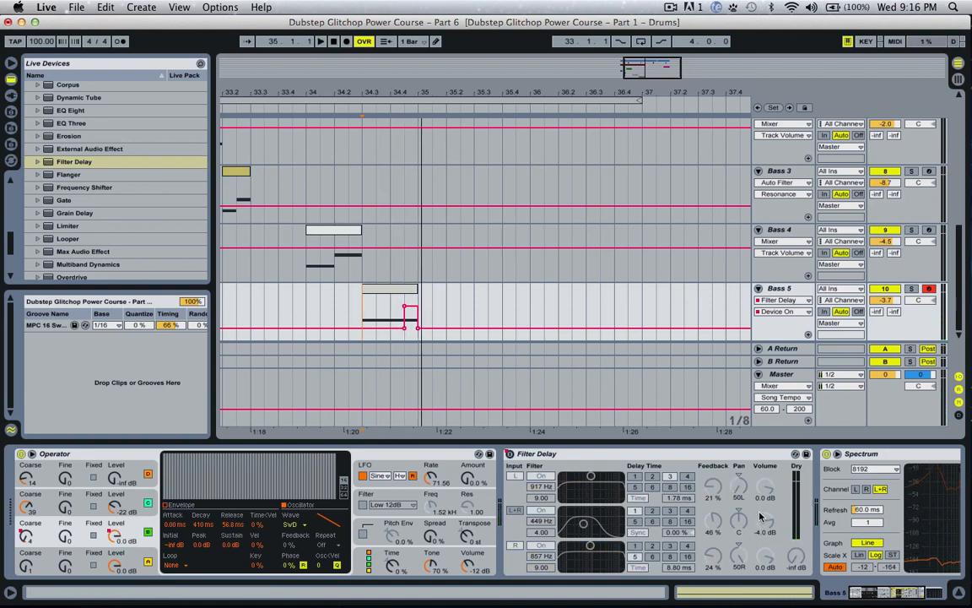
# Insert a Reverb between Filter Delay and Spectrum on Bass 5 and audition the clip.
pyautogui.hscroll(5, 759, 516)
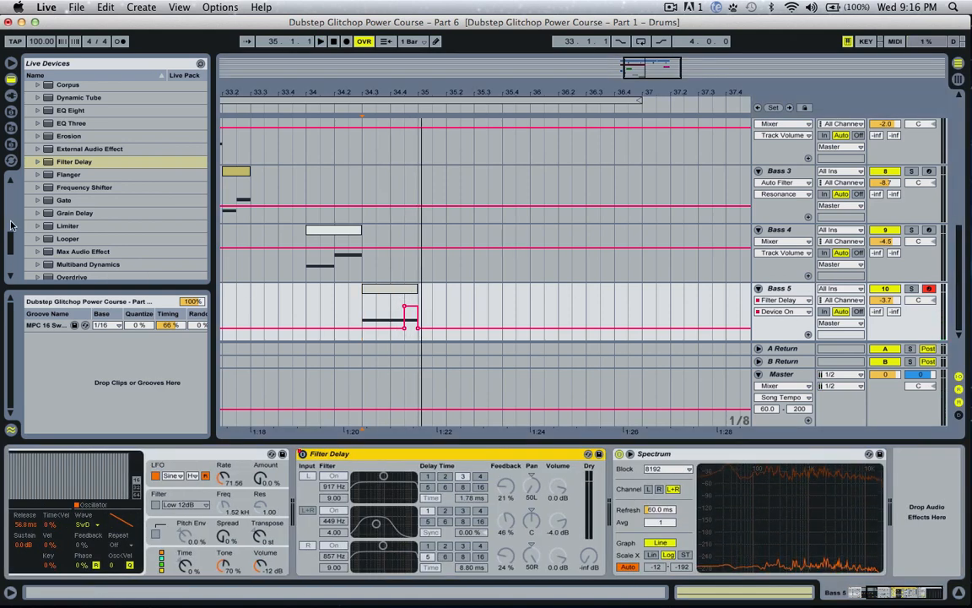
pyautogui.scroll(-4, 74, 239)
pyautogui.scroll(-3, 73, 239)
pyautogui.click(68, 195)
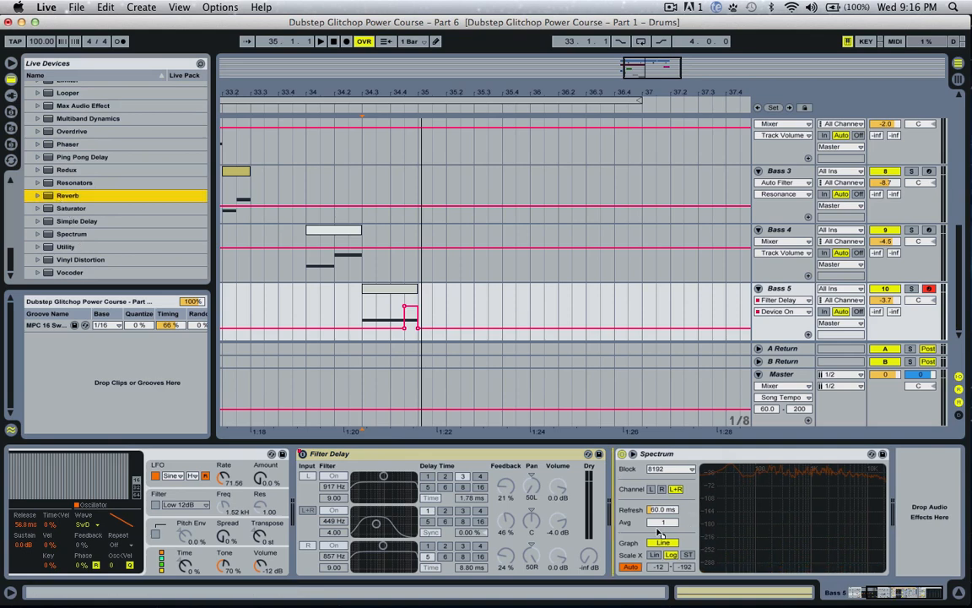
pyautogui.press('Return')
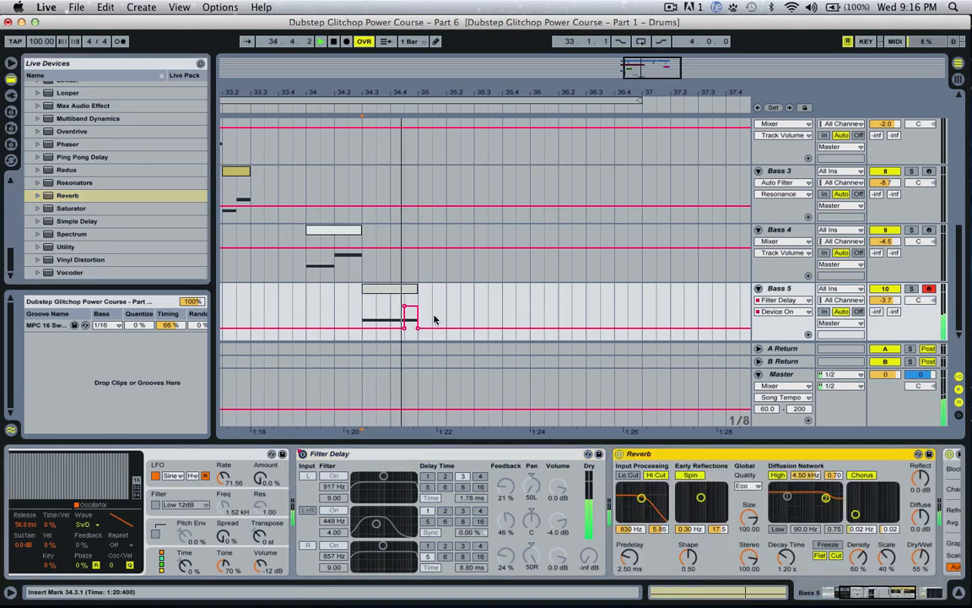
pyautogui.press('space')
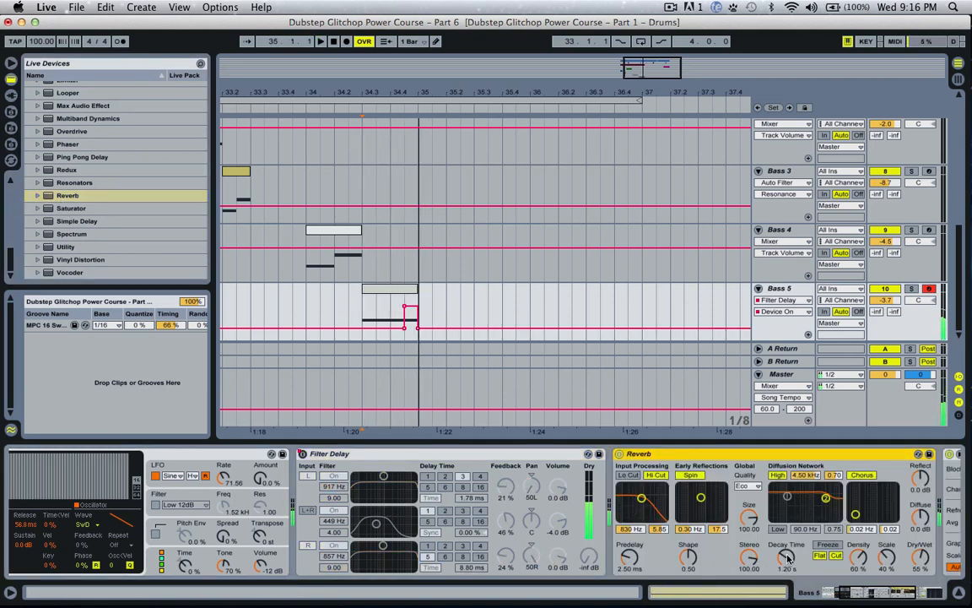
# Set the Reverb's decay time to 5.70 s while auditioning the clip.
pyautogui.click(784, 556)
pyautogui.press('space')
pyautogui.moveTo(787, 556); pyautogui.dragTo(787, 536)
pyautogui.press('space')
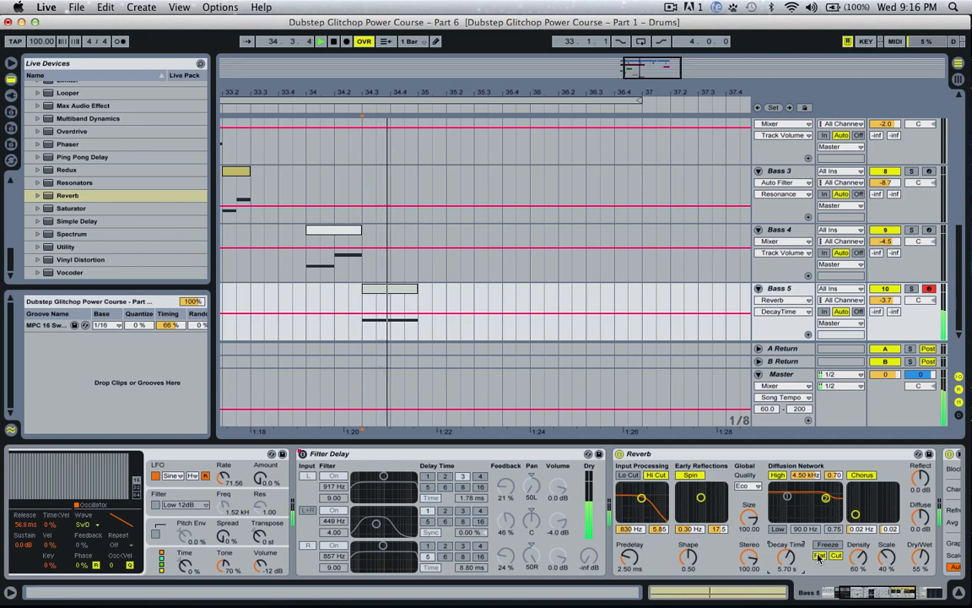
pyautogui.press('space')
# Automate the Reverb's Dry/Wet at 0% until 34.4.3, ramping up to about 44% at 35, and replay the clip.
pyautogui.moveTo(920, 557); pyautogui.dragTo(920, 602)
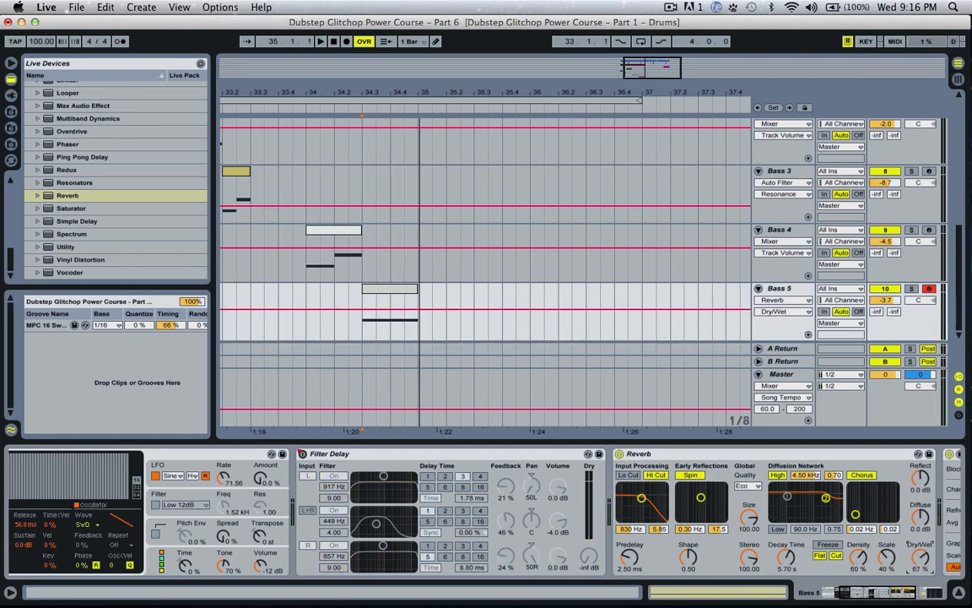
pyautogui.click(405, 341)
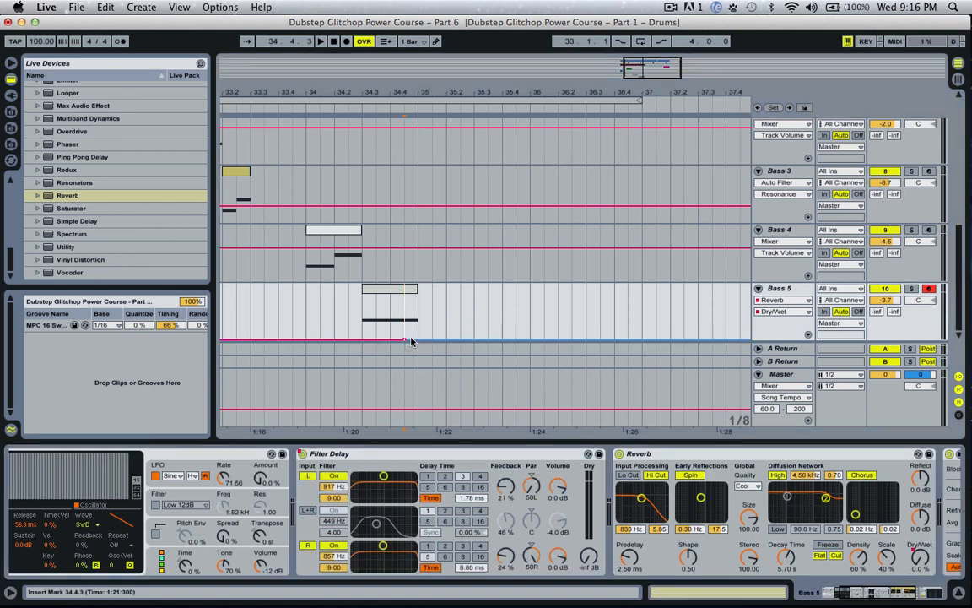
pyautogui.moveTo(411, 341); pyautogui.dragTo(416, 319)
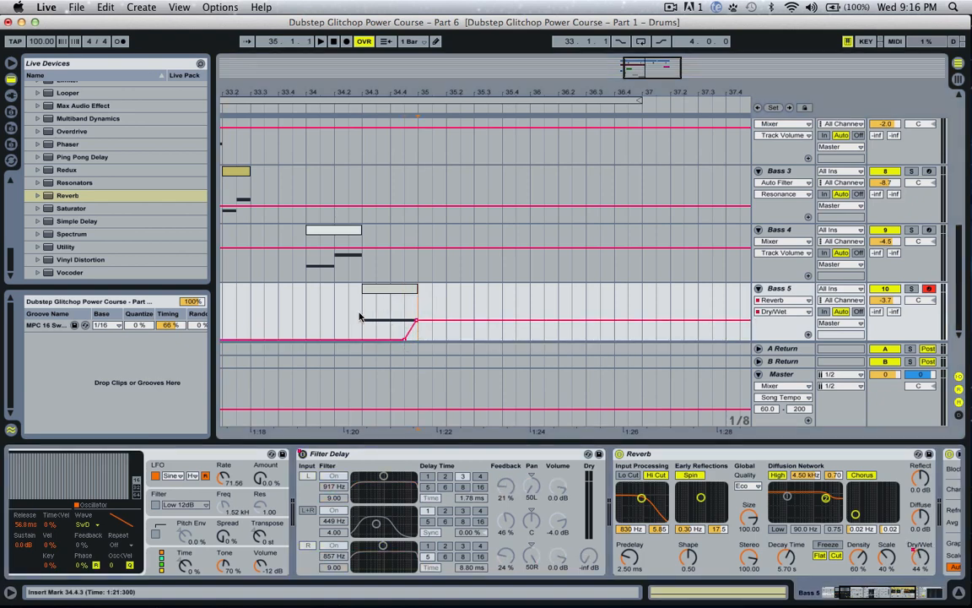
pyautogui.click(359, 317)
pyautogui.press('space')
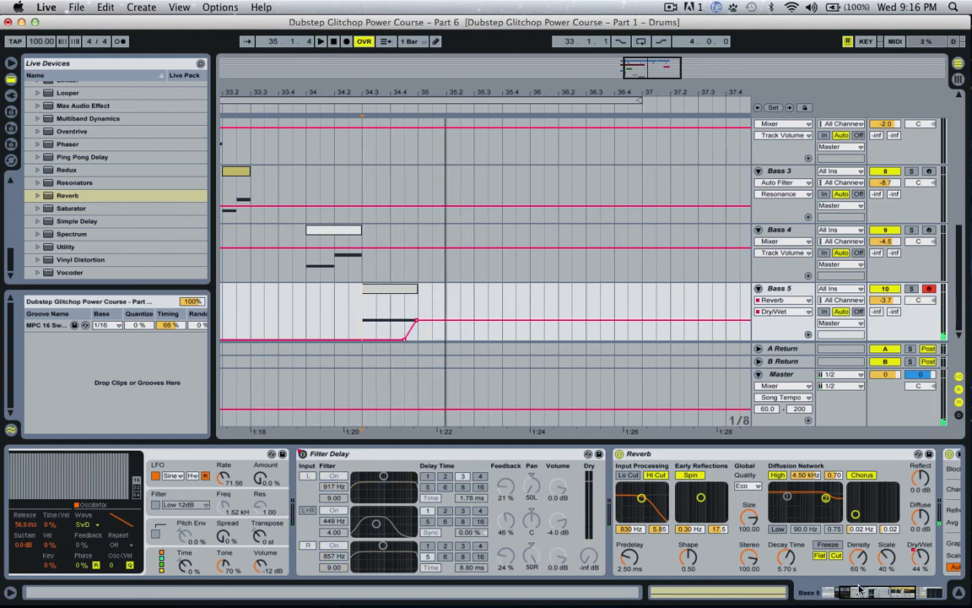
# Insert a Gate after the Reverb on Bass 5 and delete the Spectrum device.
pyautogui.moveTo(859, 589); pyautogui.dragTo(895, 591)
pyautogui.scroll(1, 66, 186)
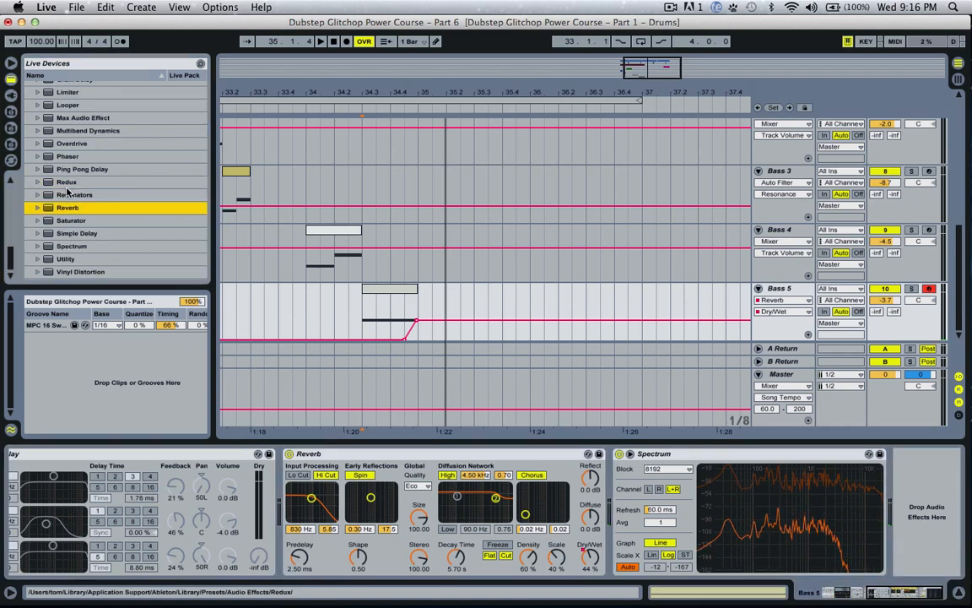
pyautogui.scroll(5, 66, 191)
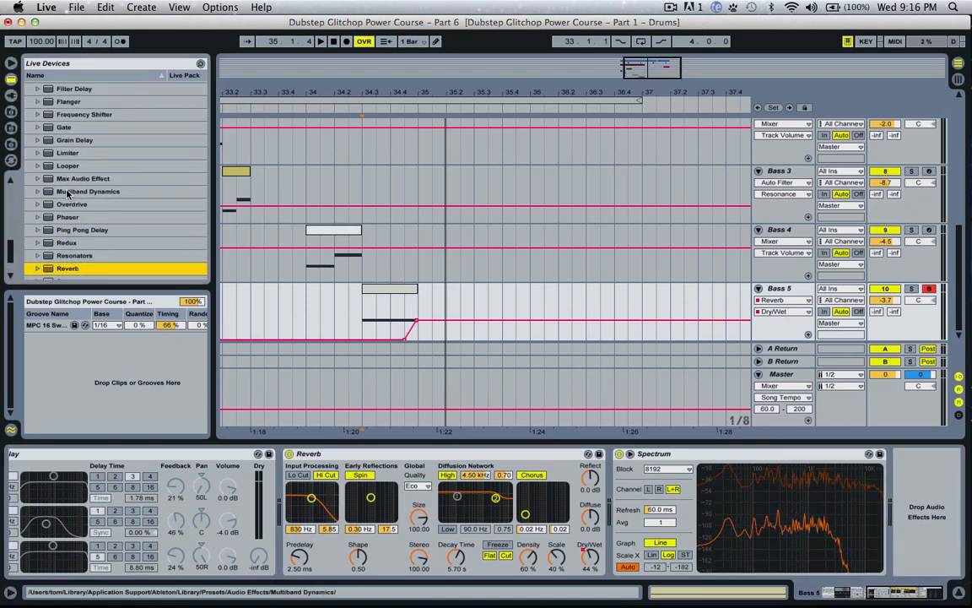
pyautogui.click(63, 128)
pyautogui.moveTo(59, 130); pyautogui.dragTo(691, 465)
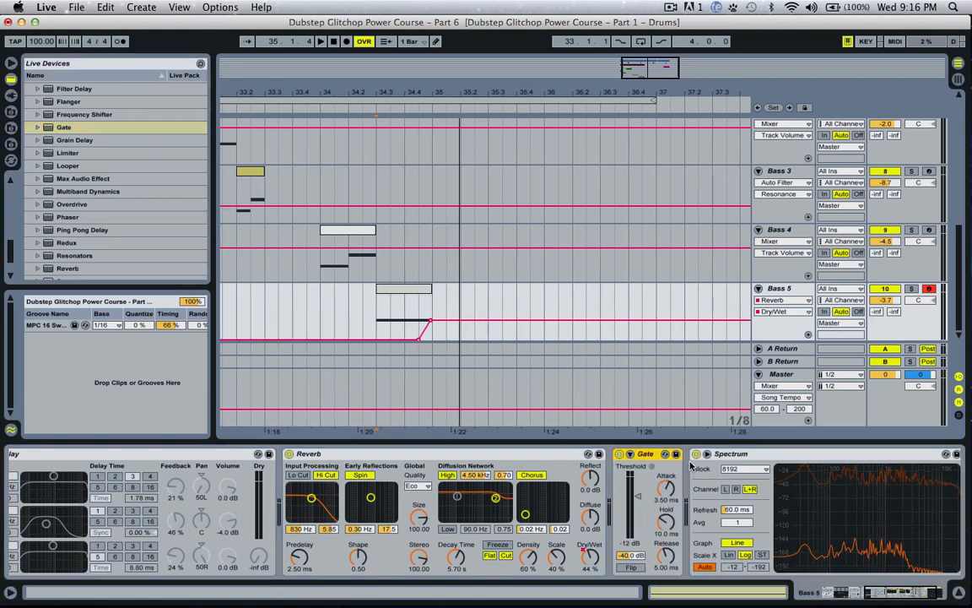
pyautogui.click(734, 454)
pyautogui.press('Delete')
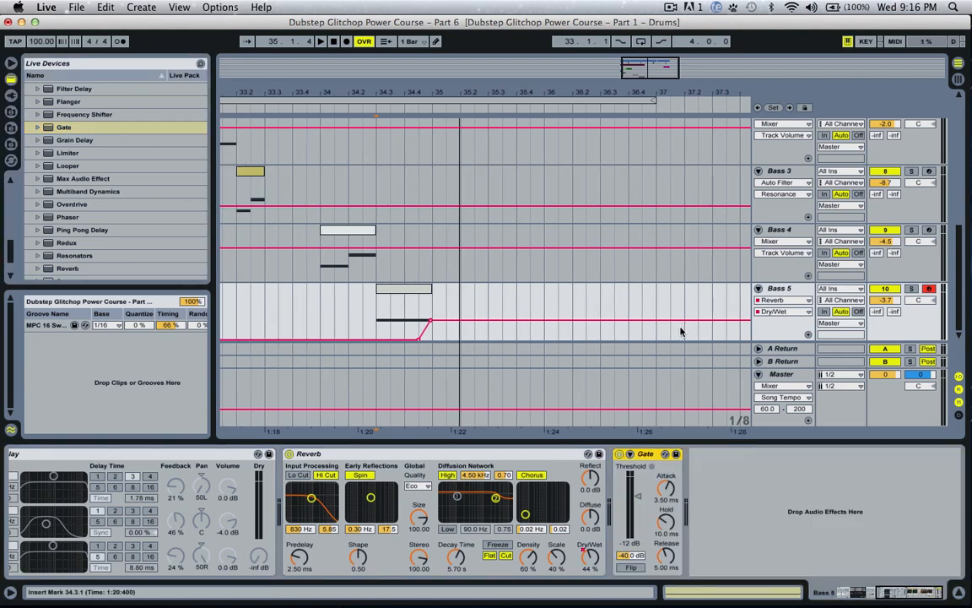
# Adjust the Gate's threshold to -2.7 dB while auditioning the clip from 34.3.
pyautogui.moveTo(638, 496); pyautogui.dragTo(638, 501)
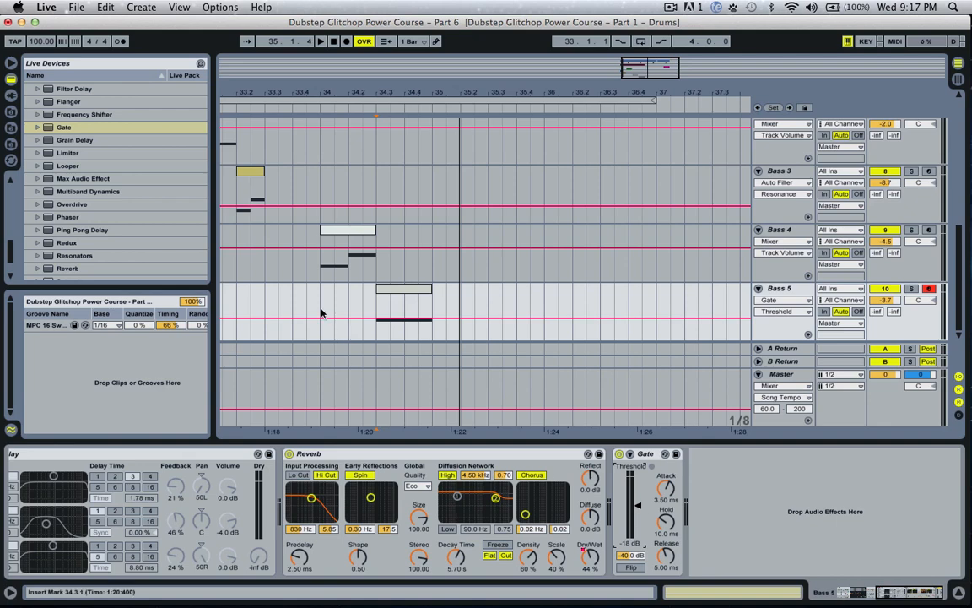
pyautogui.click(375, 309)
pyautogui.press('space')
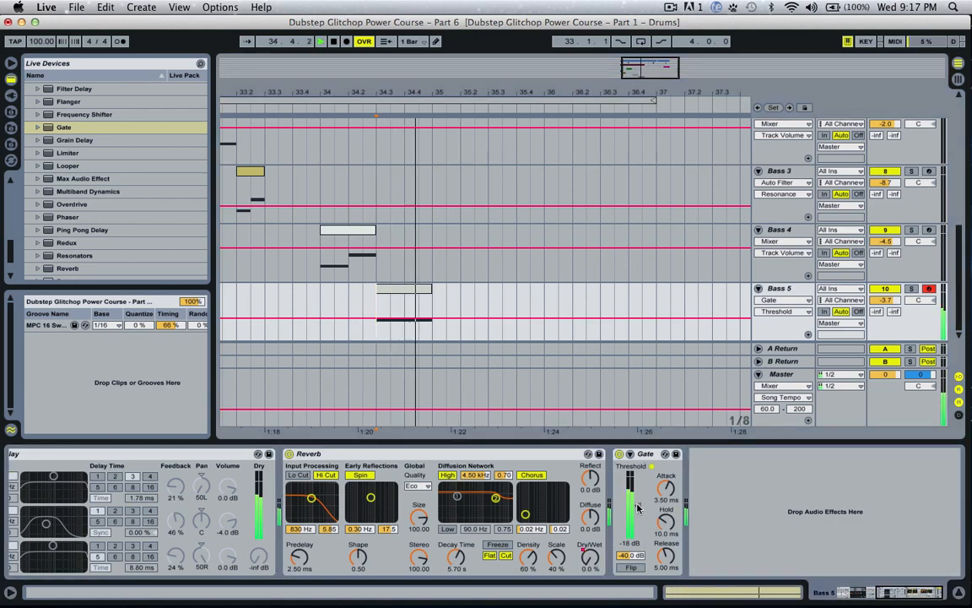
pyautogui.press('space')
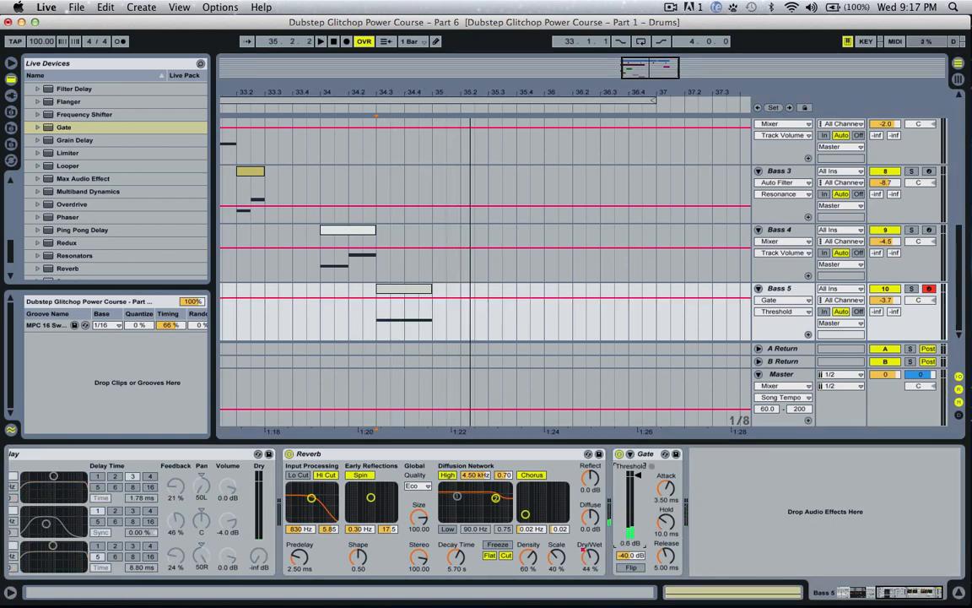
pyautogui.press('space')
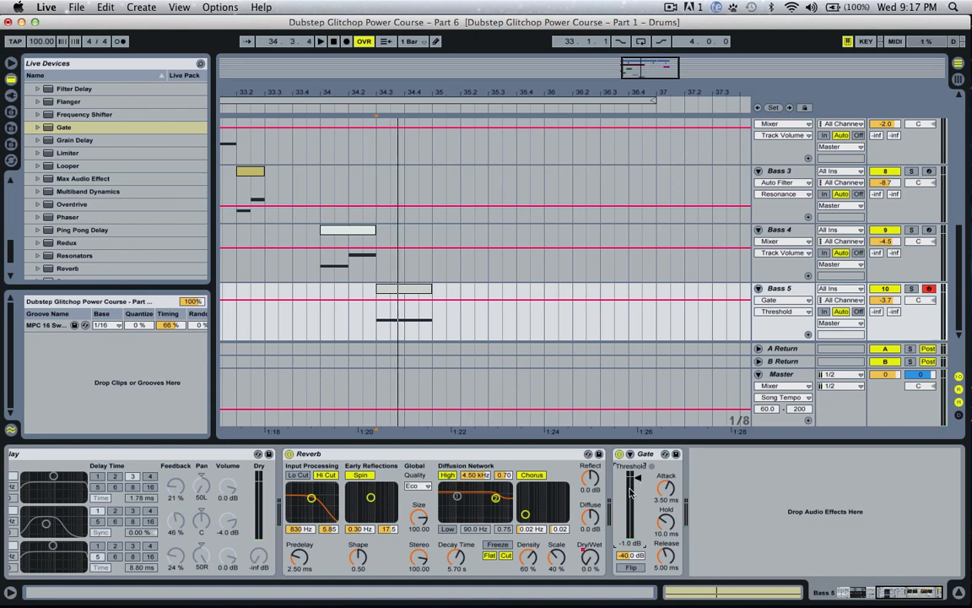
pyautogui.press('space')
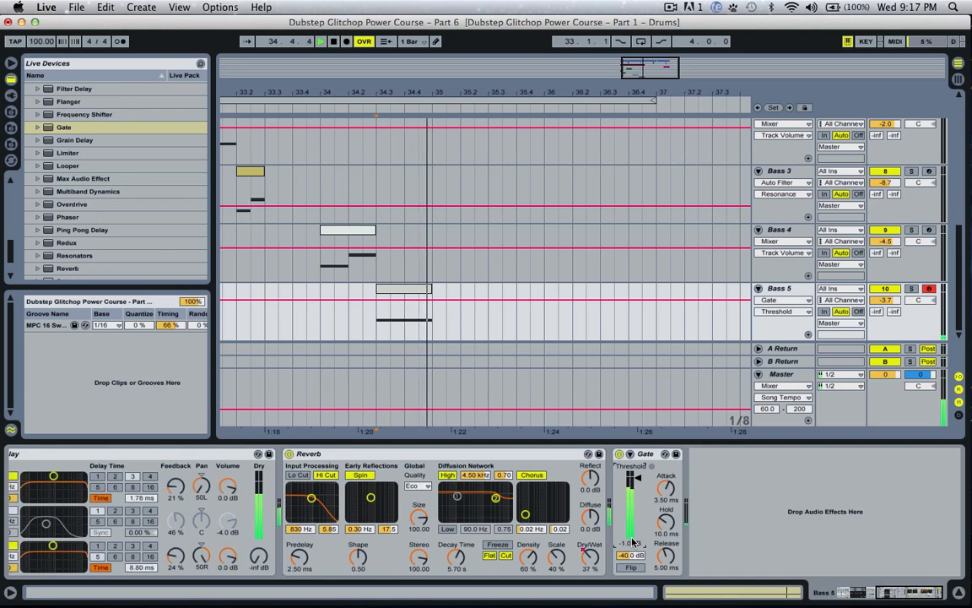
pyautogui.press('space')
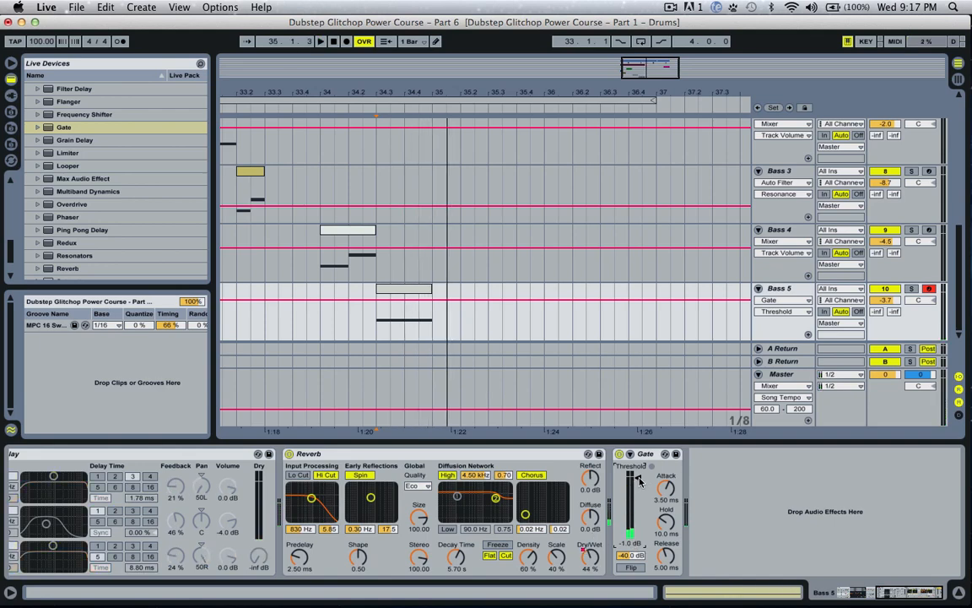
pyautogui.moveTo(639, 478); pyautogui.dragTo(639, 482)
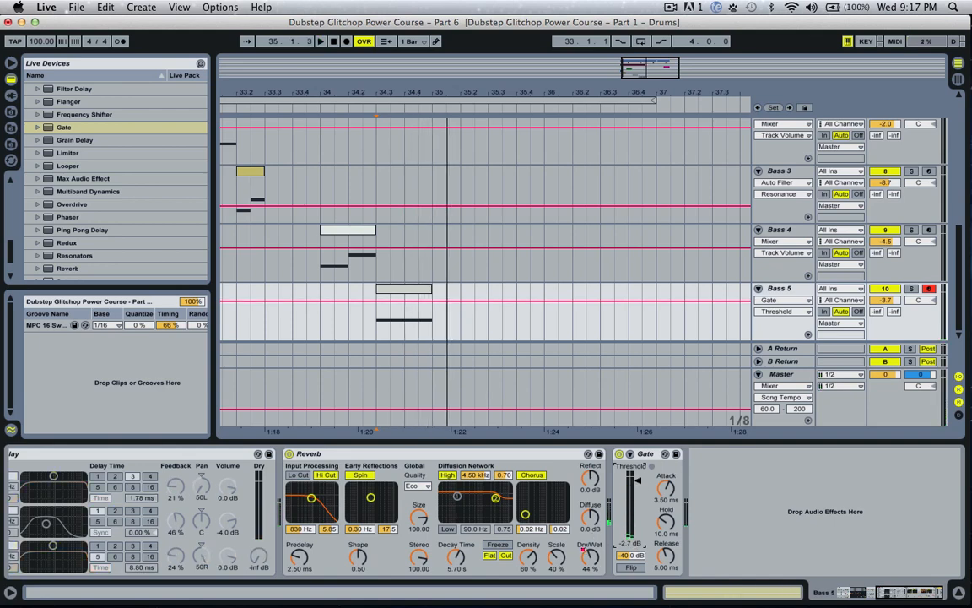
# Expand the Gate's sidechain section and switch Sidechain on.
pyautogui.click(643, 456)
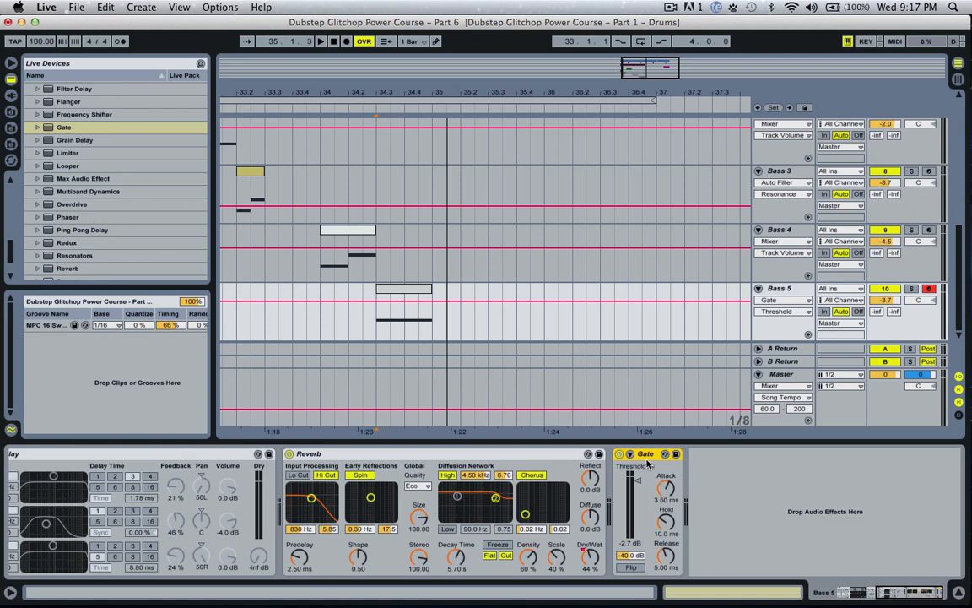
pyautogui.click(630, 455)
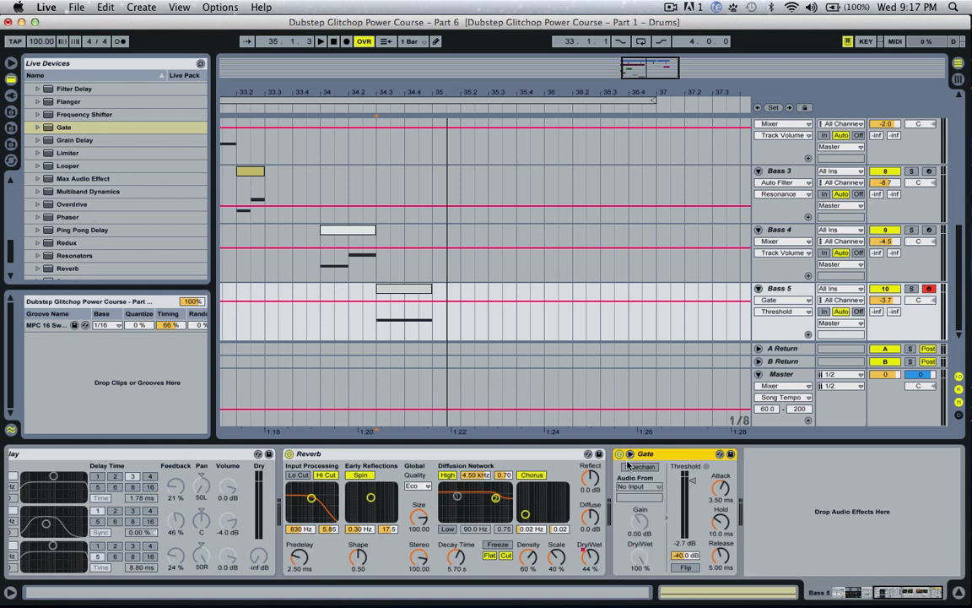
pyautogui.click(639, 467)
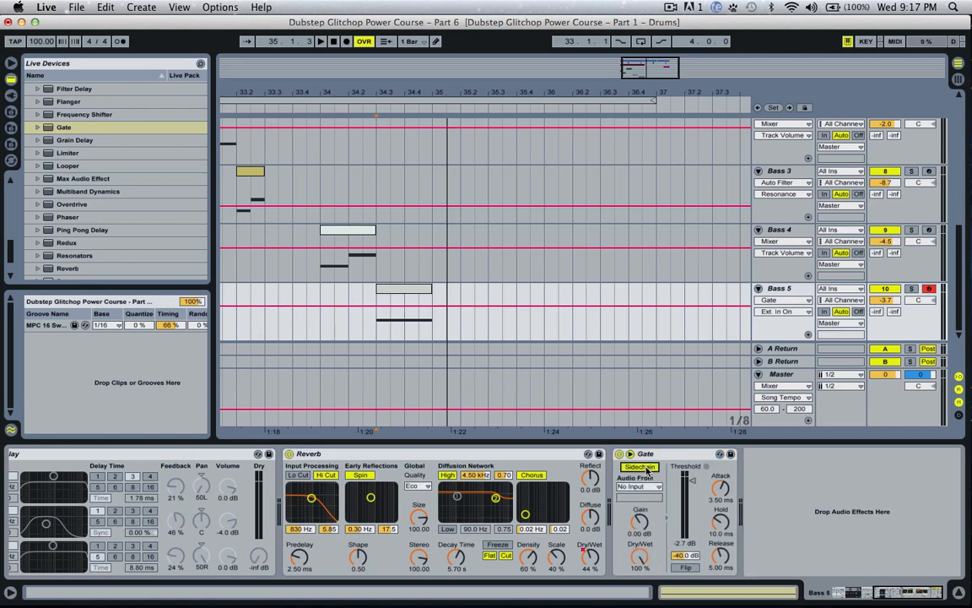
# Set the Gate's sidechain input to Drums and its threshold to -24 dB while auditioning the clip.
pyautogui.click(643, 488)
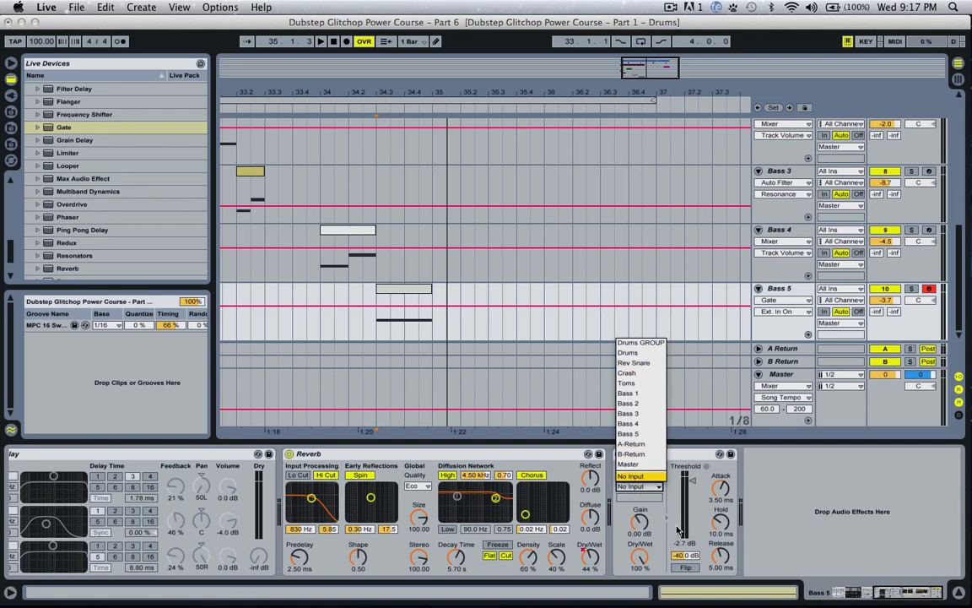
pyautogui.click(641, 353)
pyautogui.press('space')
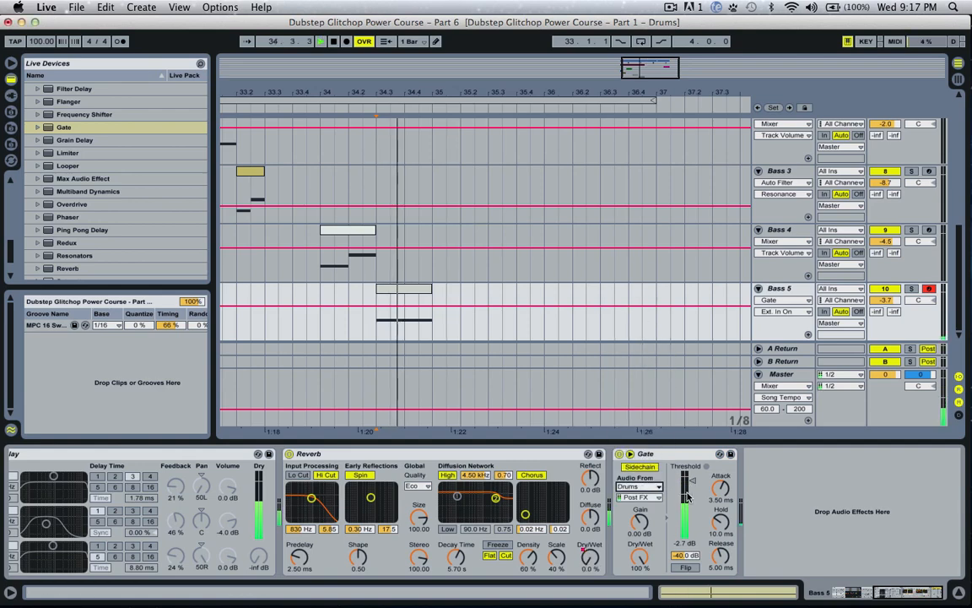
pyautogui.moveTo(692, 481); pyautogui.dragTo(692, 515)
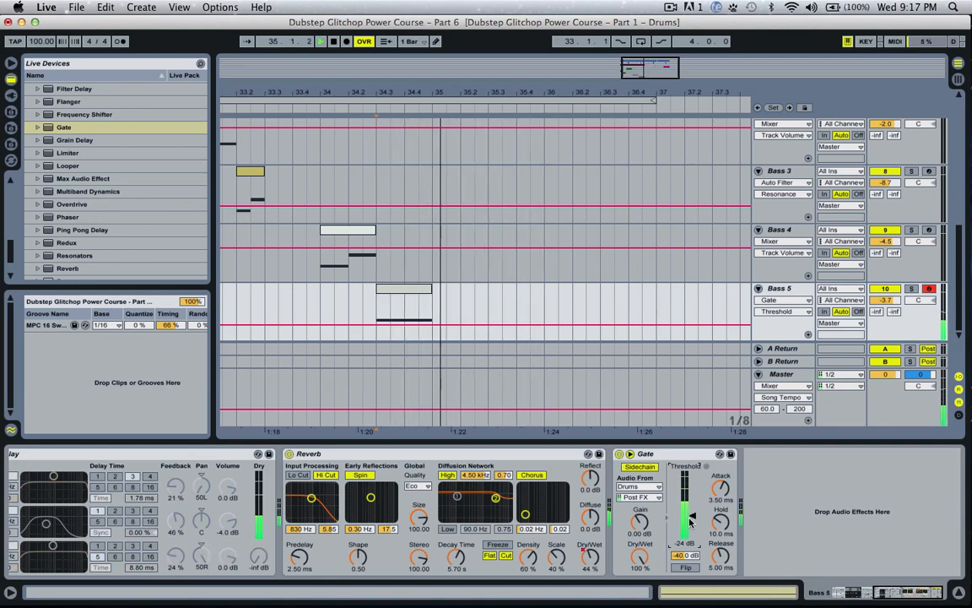
pyautogui.press('space')
# Automate the Gate's Device On to stay off until bar 35 and on from there, and replay from 34.3.
pyautogui.click(620, 454)
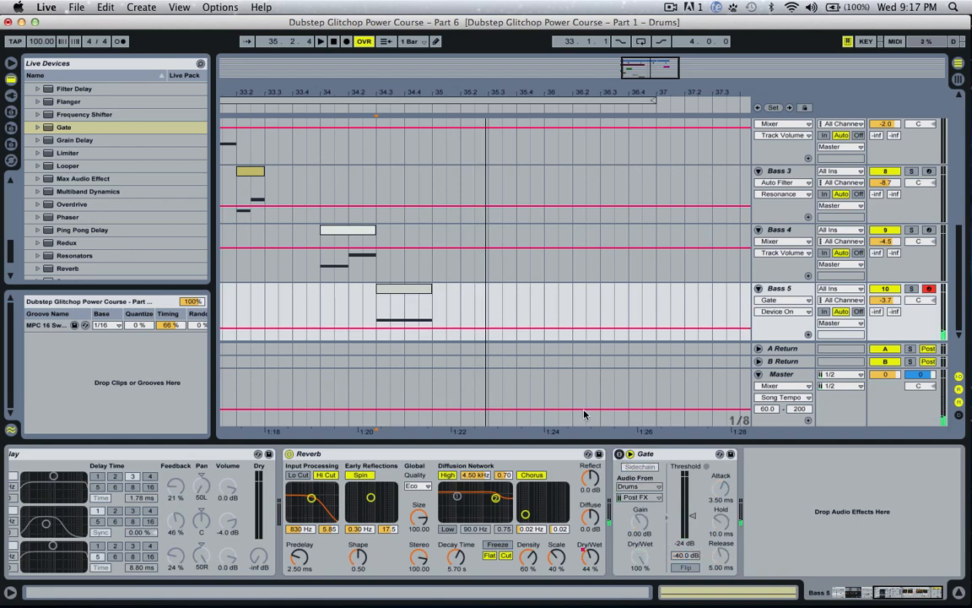
pyautogui.press('super+b')
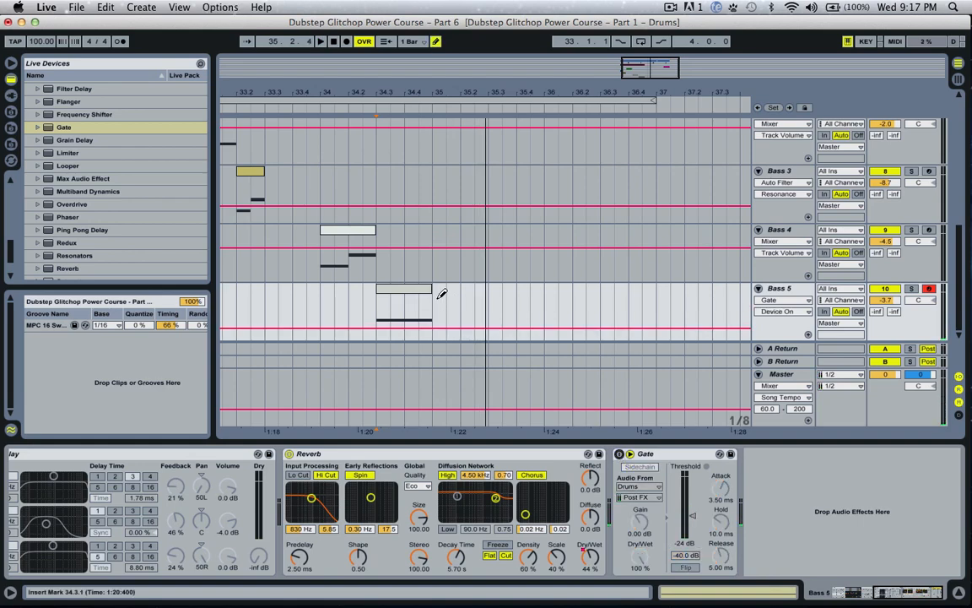
pyautogui.click(441, 293)
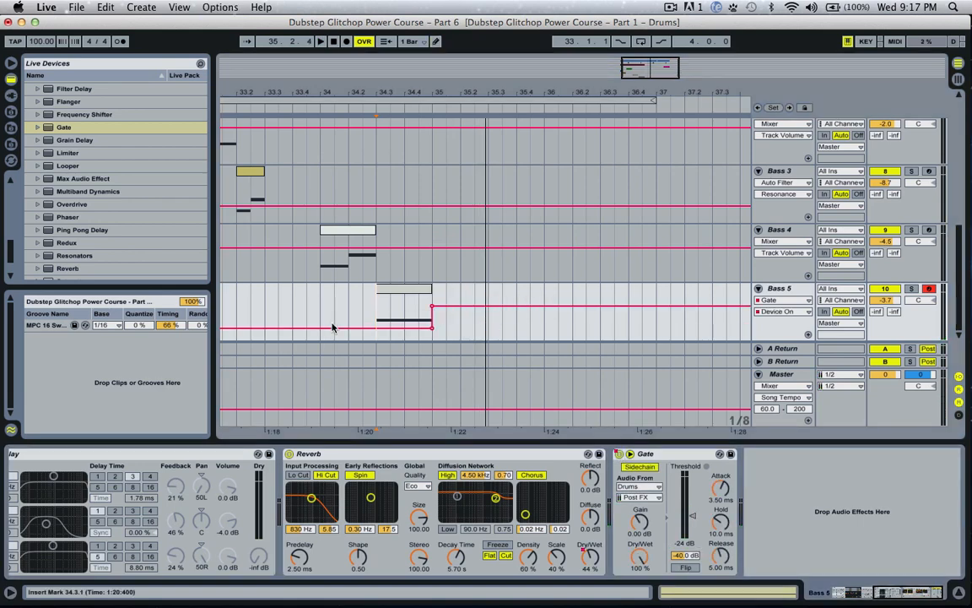
pyautogui.press('space')
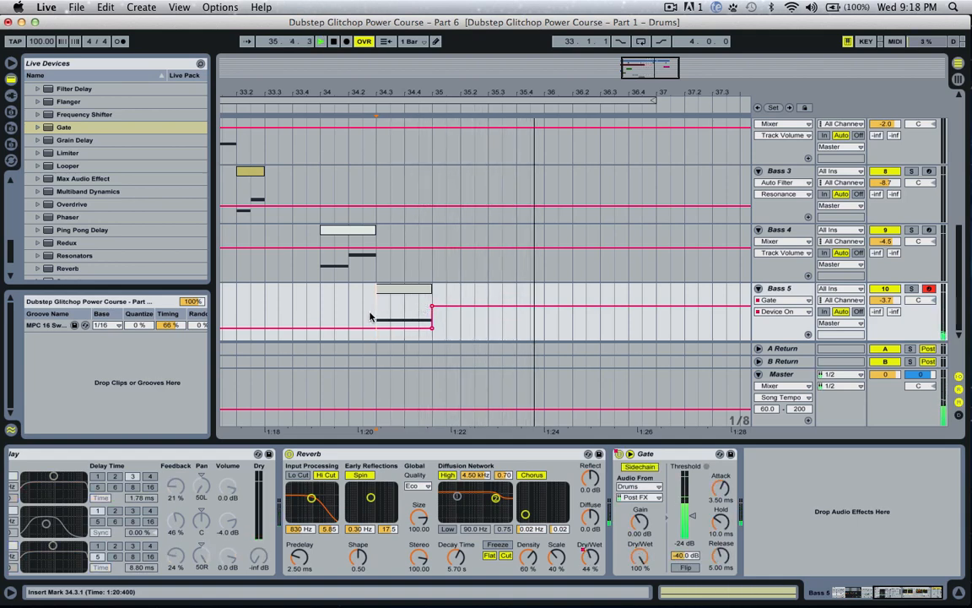
pyautogui.click(373, 314)
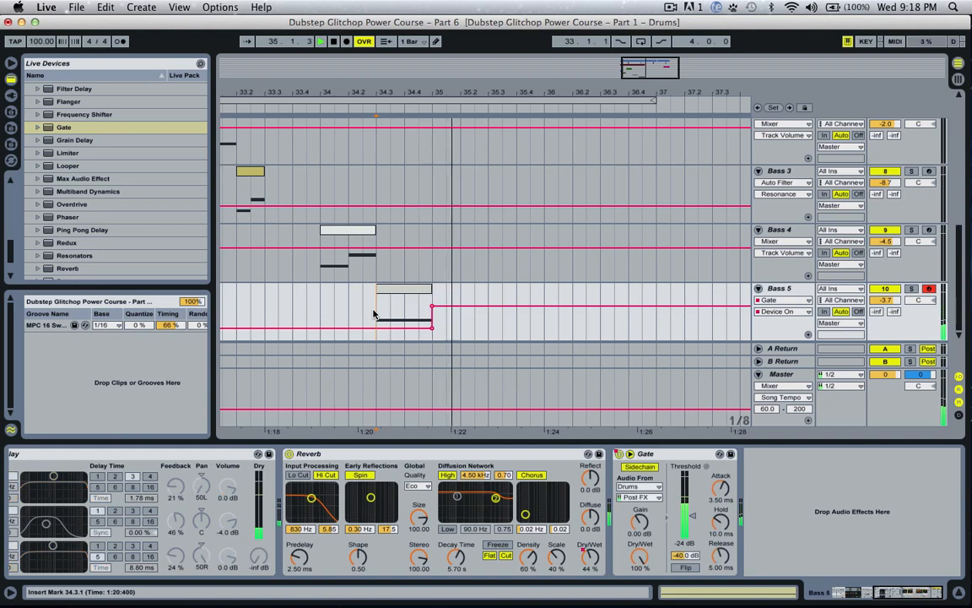
pyautogui.press('space')
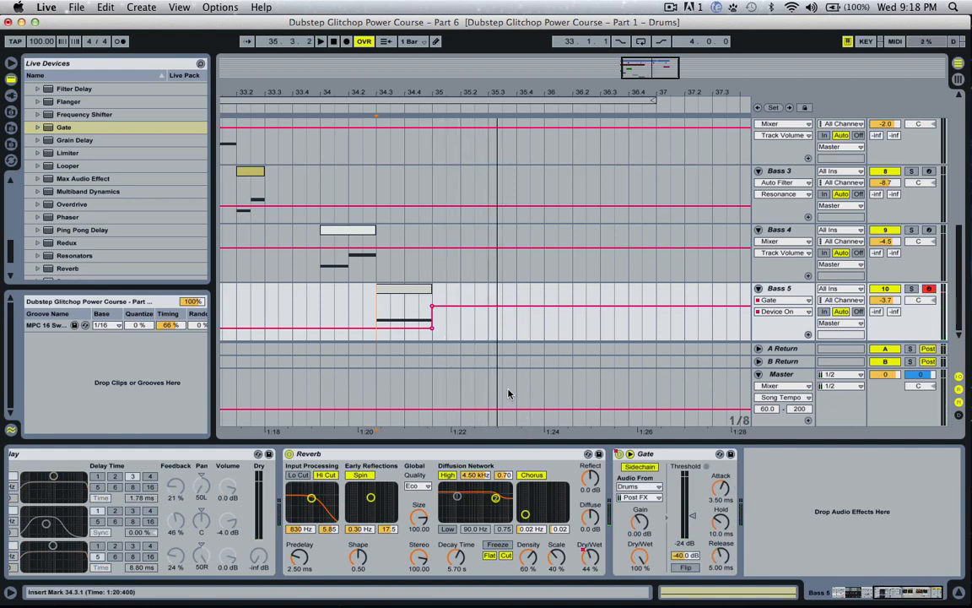
pyautogui.click(374, 309)
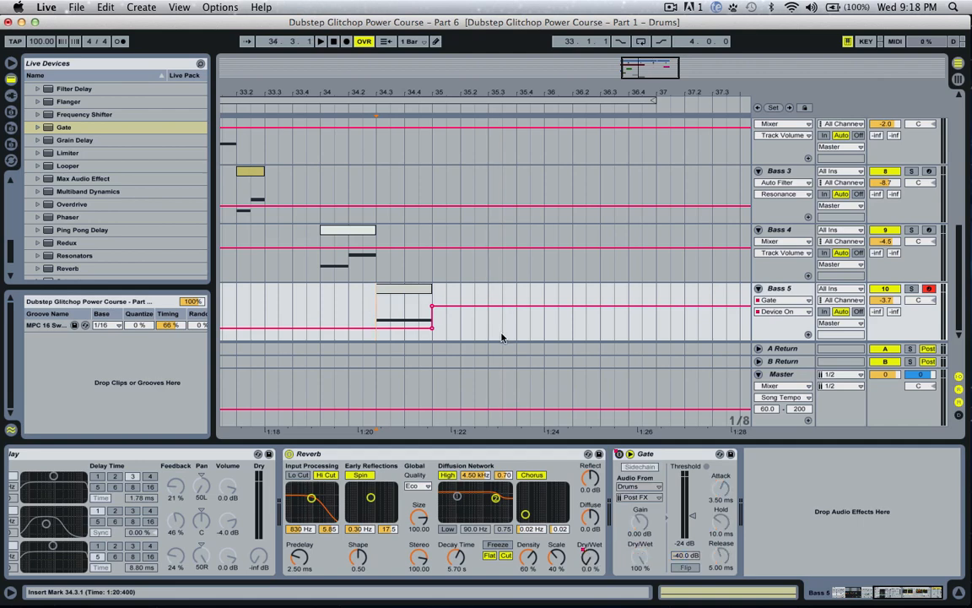
pyautogui.press('space')
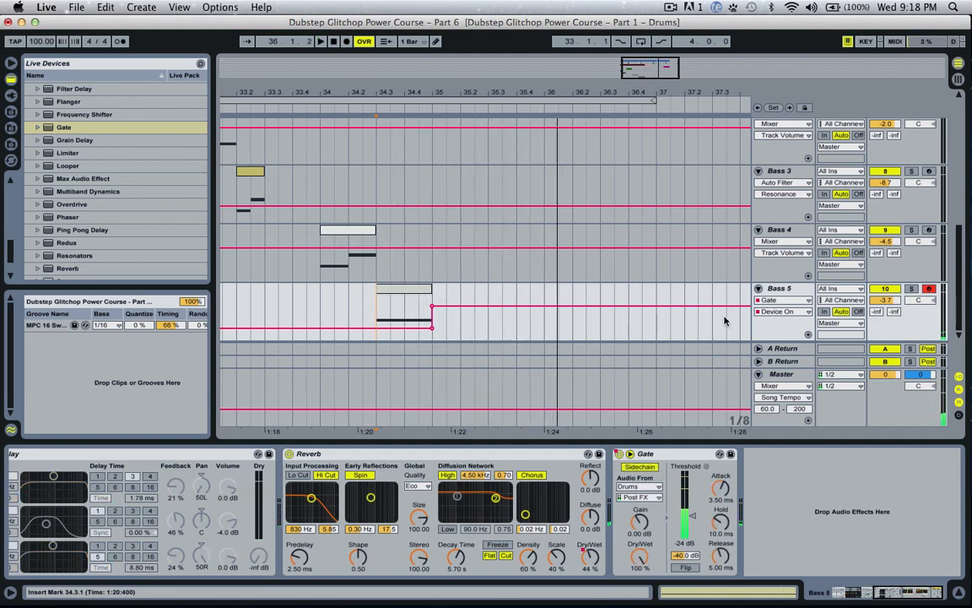
# Insert a new MIDI track below Bass 5 and rename it "Bass 5 Gate".
pyautogui.click(784, 292)
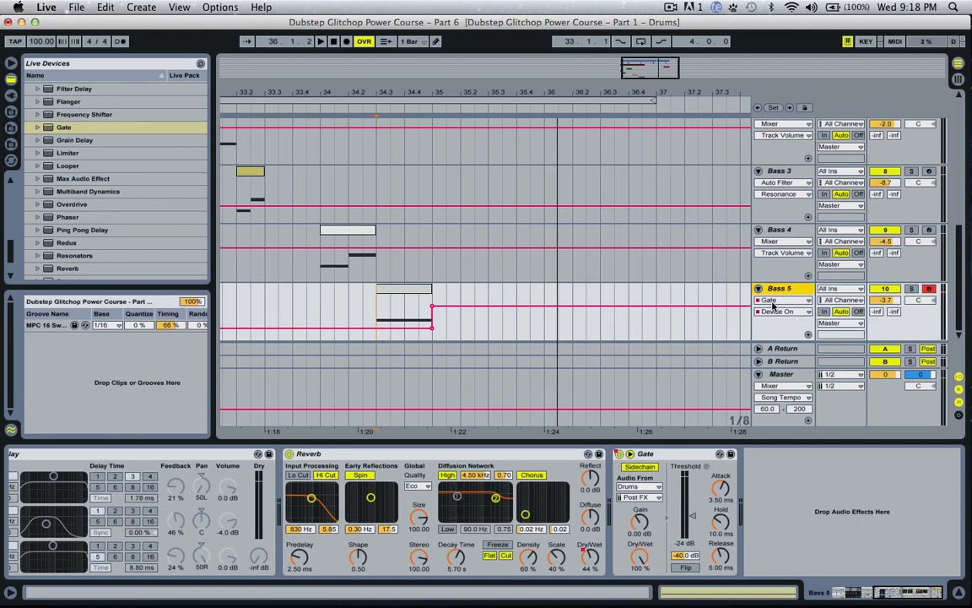
pyautogui.press('super+shift+t')
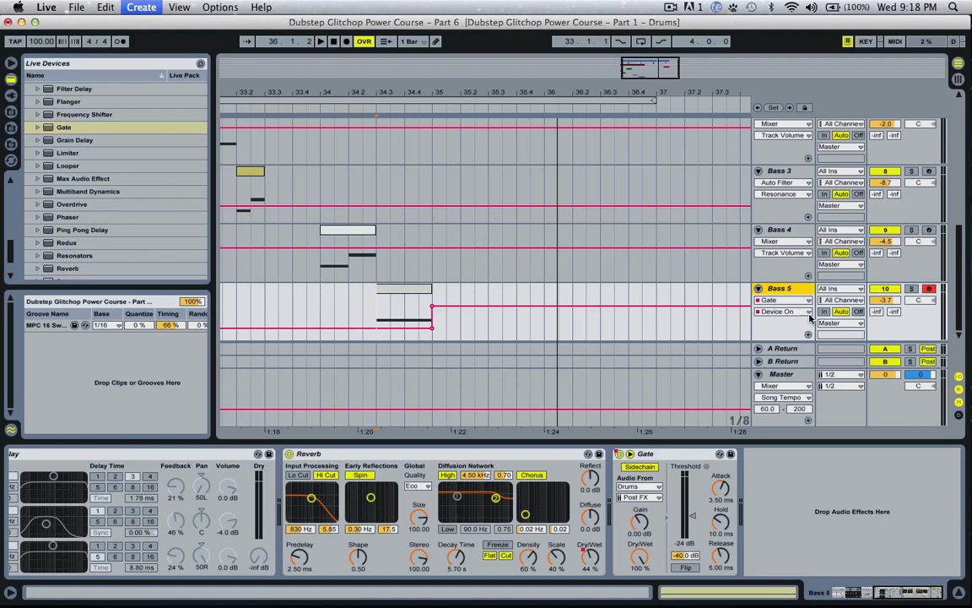
pyautogui.click(127, 8)
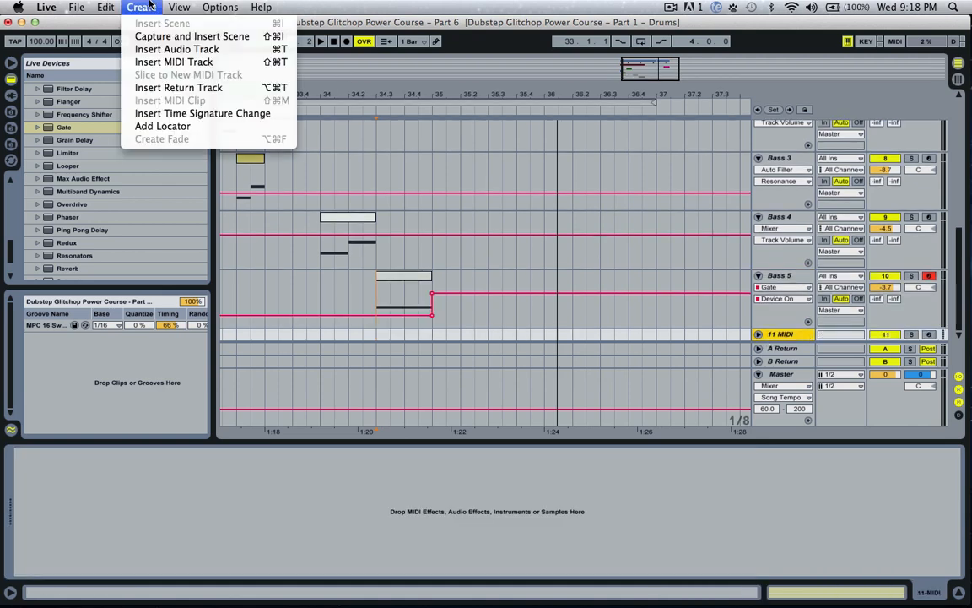
pyautogui.click(131, 7)
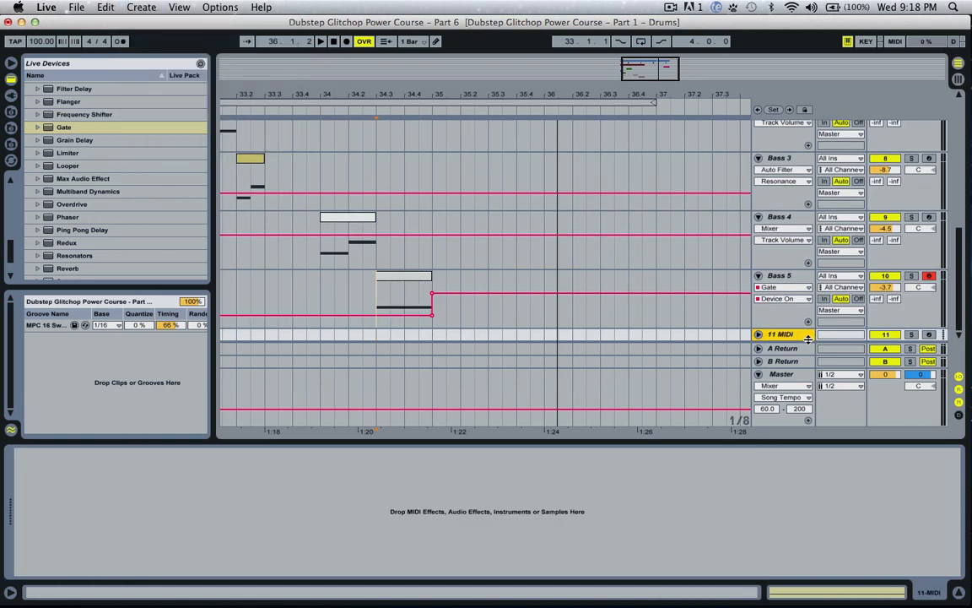
pyautogui.press('super+r')
pyautogui.write('Bass 5 Gate')
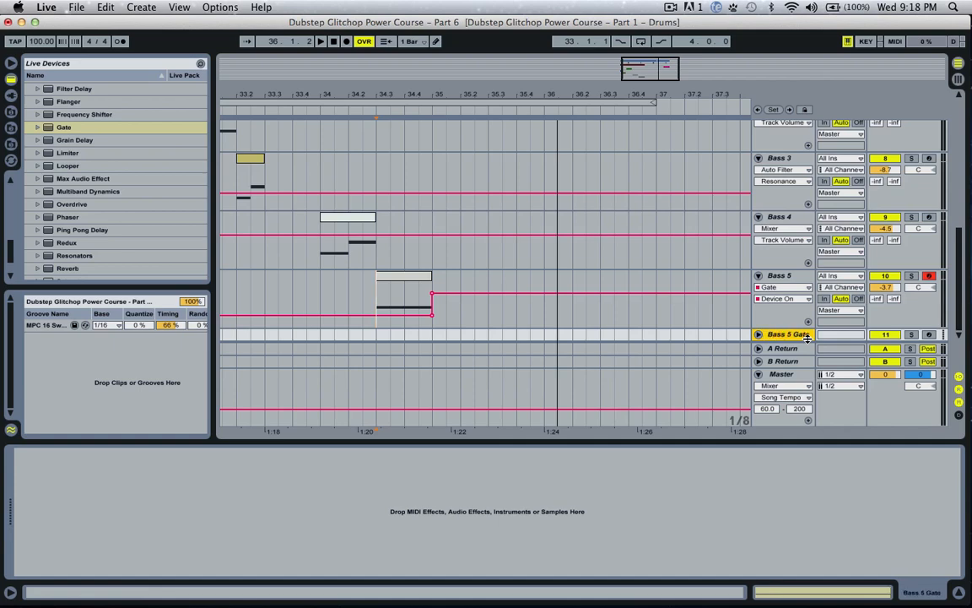
# Unfold the Bass 5 Gate track and load an Operator instrument onto it.
pyautogui.click(758, 335)
pyautogui.scroll(10, 97, 190)
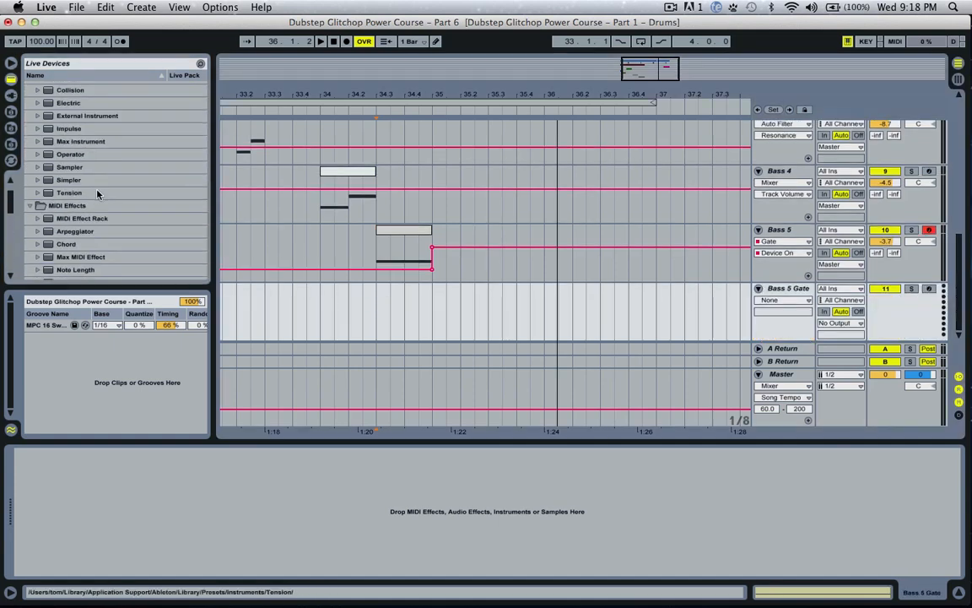
pyautogui.doubleClick(74, 161)
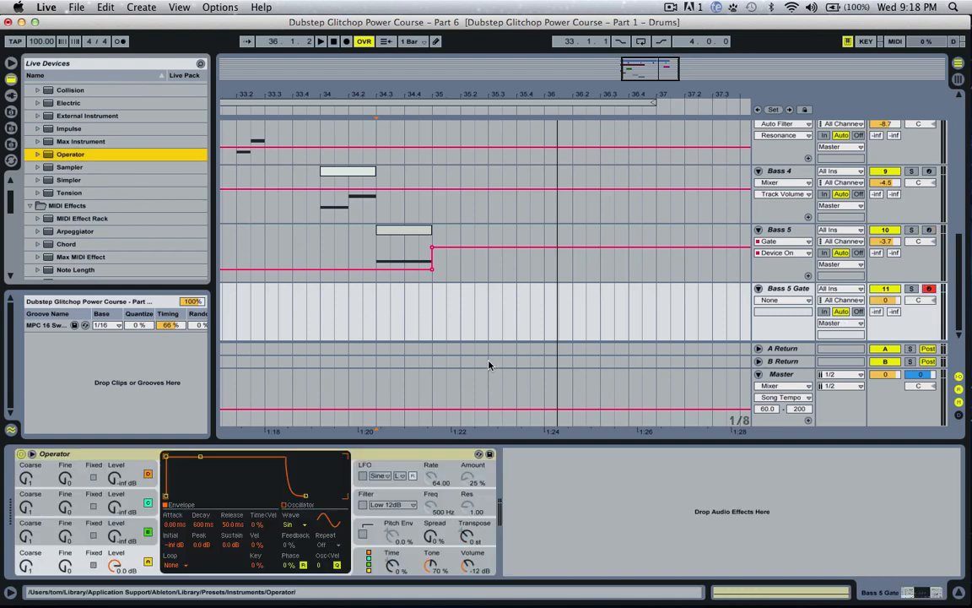
pyautogui.click(440, 328)
pyautogui.moveTo(440, 328)
pyautogui.mouseDown()
pyautogui.moveTo(543, 326)
pyautogui.moveTo(446, 324)
pyautogui.mouseUp()
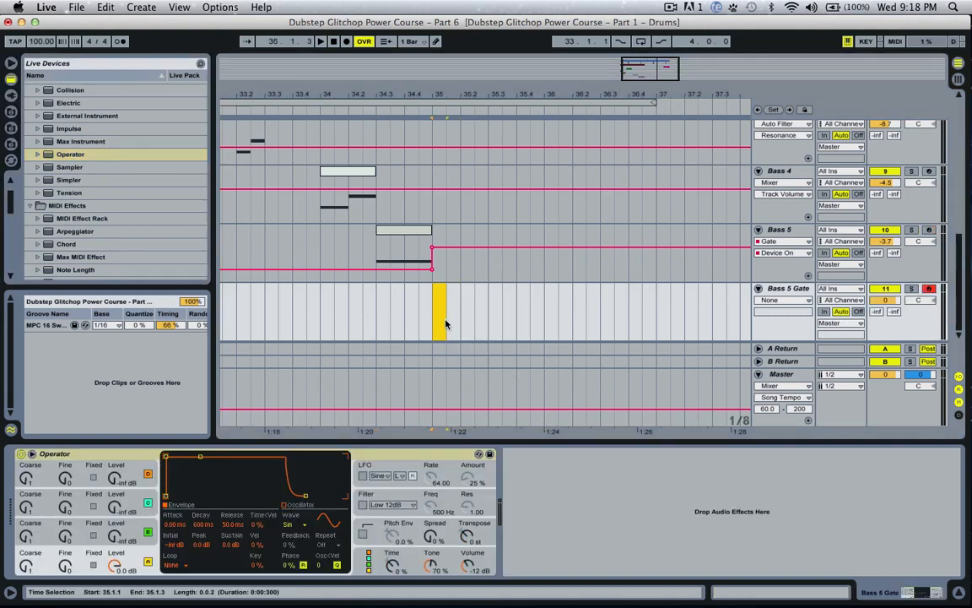
pyautogui.press('super+shift+m')
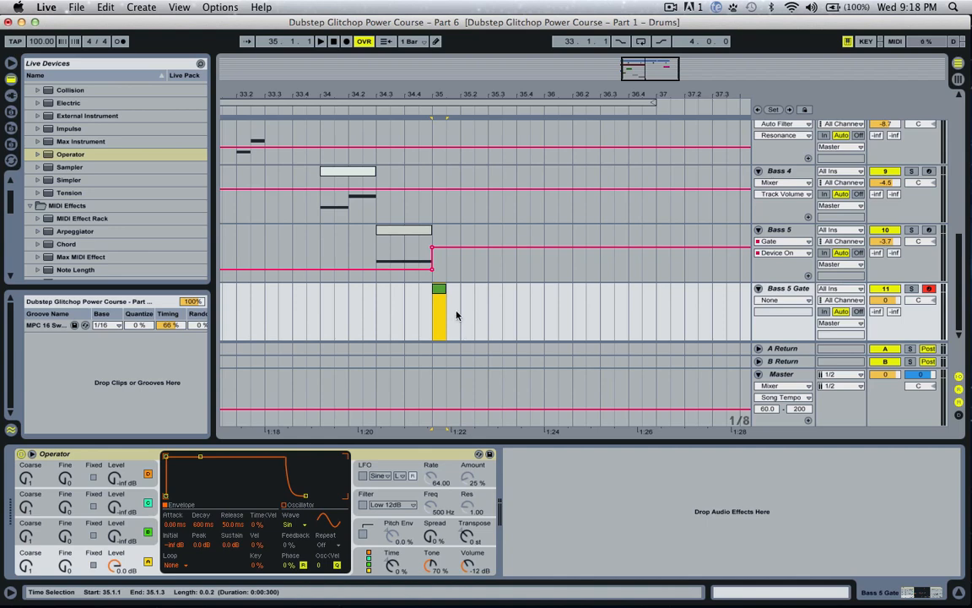
pyautogui.press('space')
pyautogui.press('space')
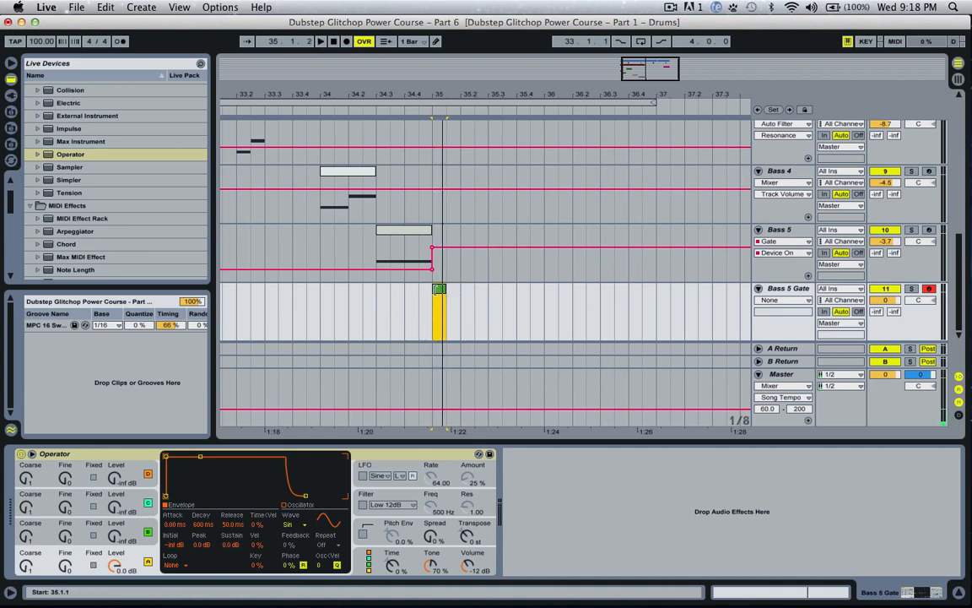
pyautogui.press('space')
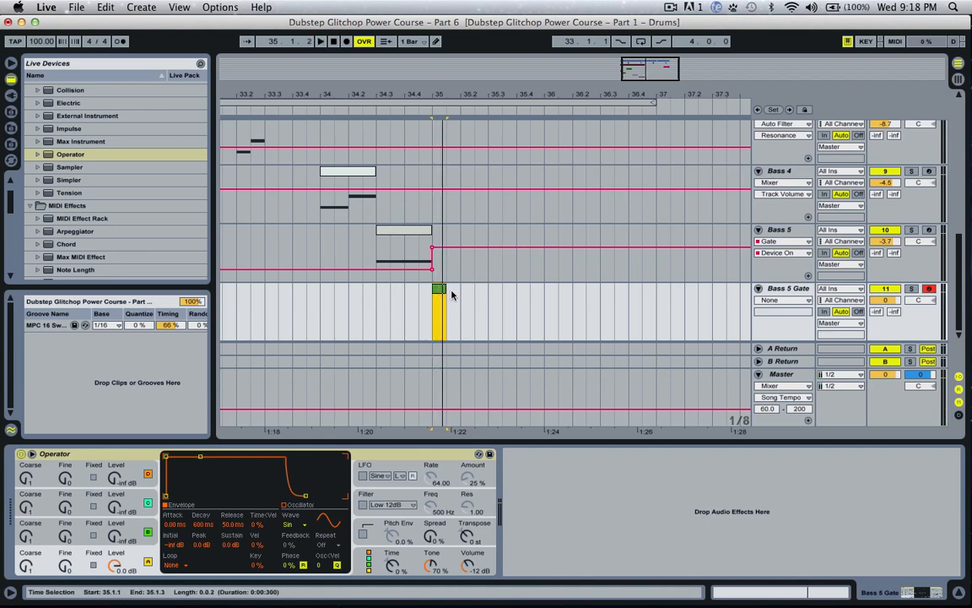
pyautogui.press('XF86AudioLowerVolume')
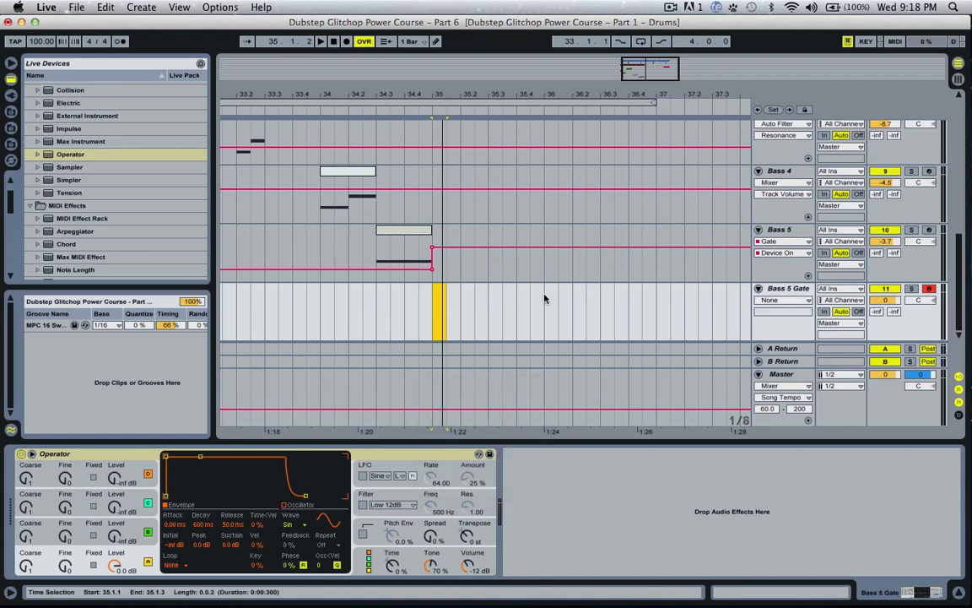
# Insert a one-bar MIDI clip from bar 35 to 36 on Bass 5 Gate and open it for note editing.
pyautogui.moveTo(542, 298); pyautogui.dragTo(430, 304)
pyautogui.press('super+shift+m')
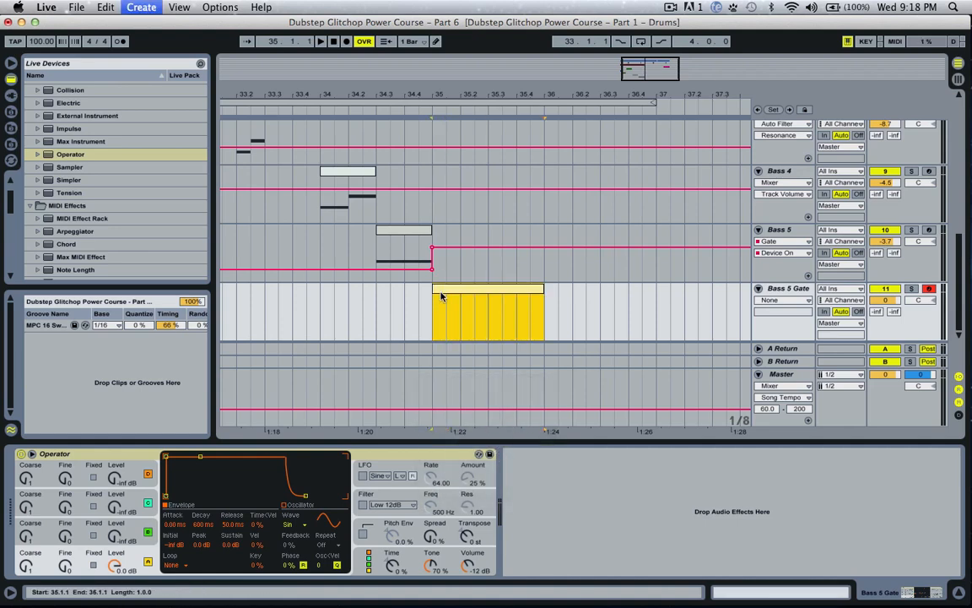
pyautogui.doubleClick(444, 292)
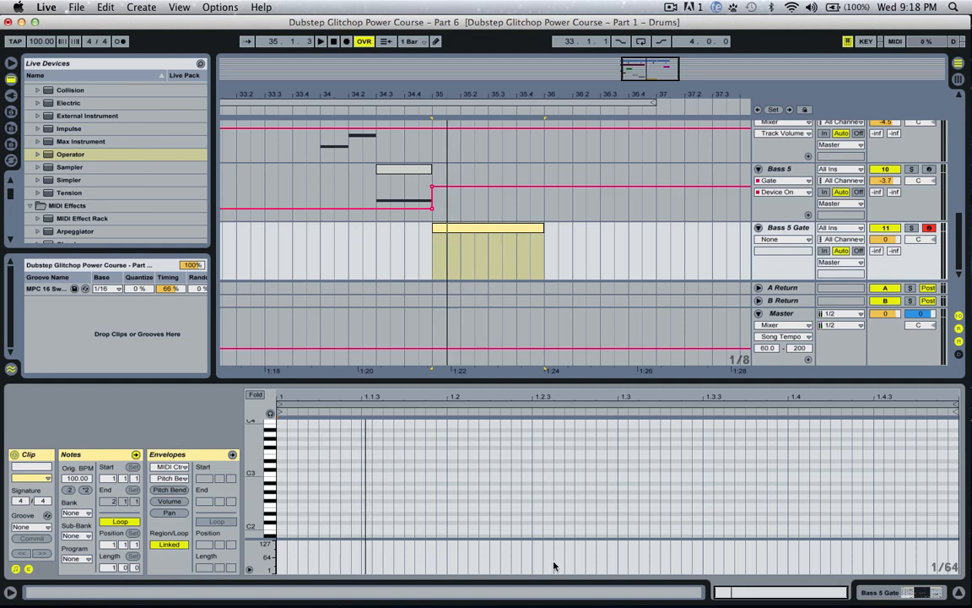
# Set the Bass 5 Gate clip's loop length to one beat (0.1.0).
pyautogui.press('space')
pyautogui.press('space')
pyautogui.press('space')
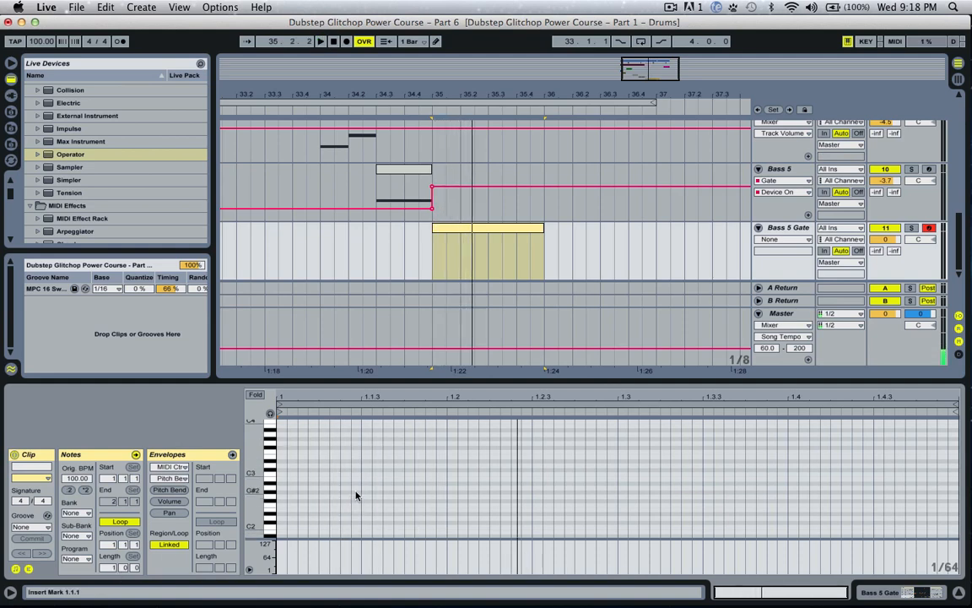
pyautogui.click(109, 569)
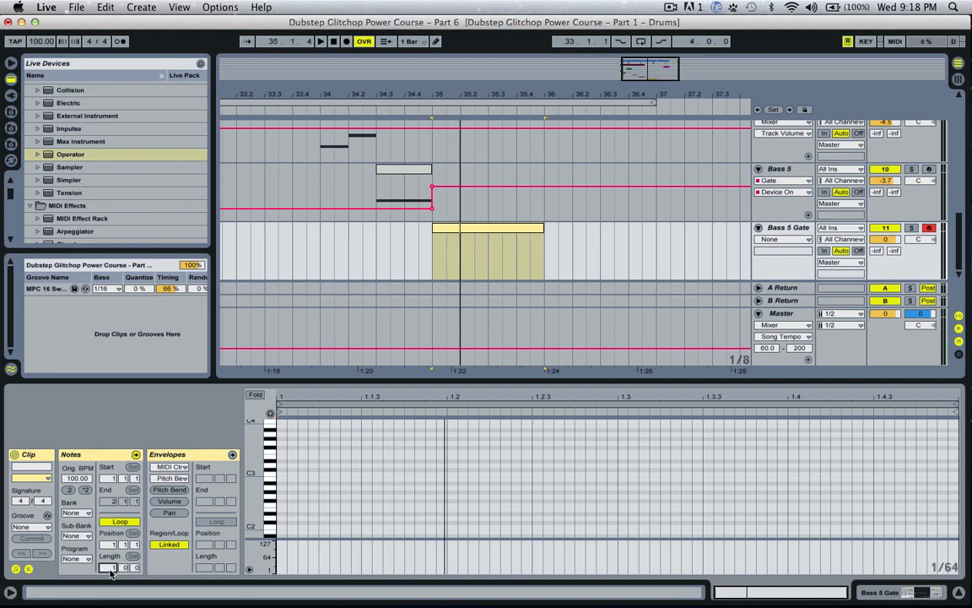
pyautogui.moveTo(123, 569); pyautogui.dragTo(123, 592)
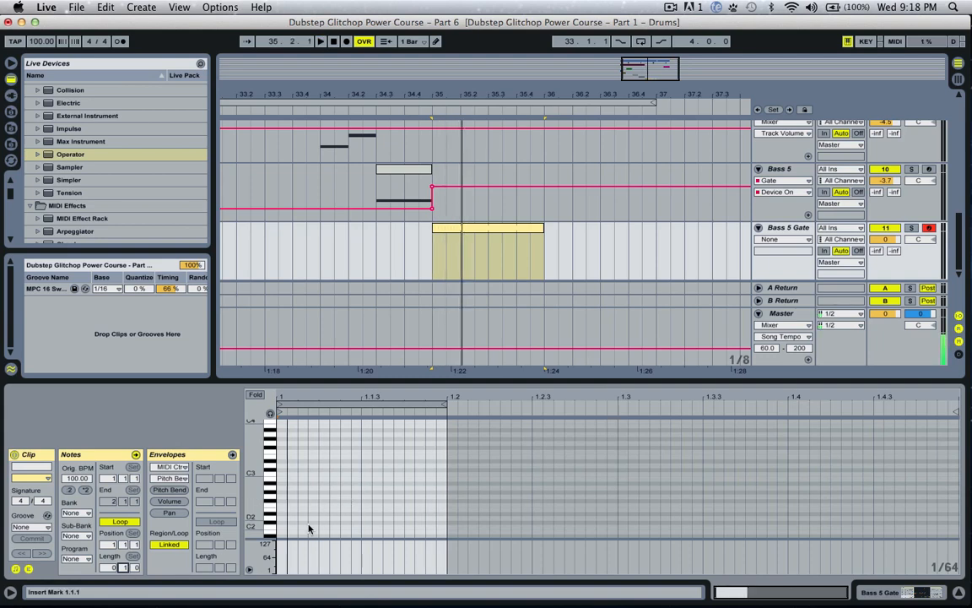
# Add a sixteenth-long G2 note at 1.1.1 and duplicate it three times to fill the one-beat loop.
pyautogui.click(282, 497)
pyautogui.doubleClick(282, 498)
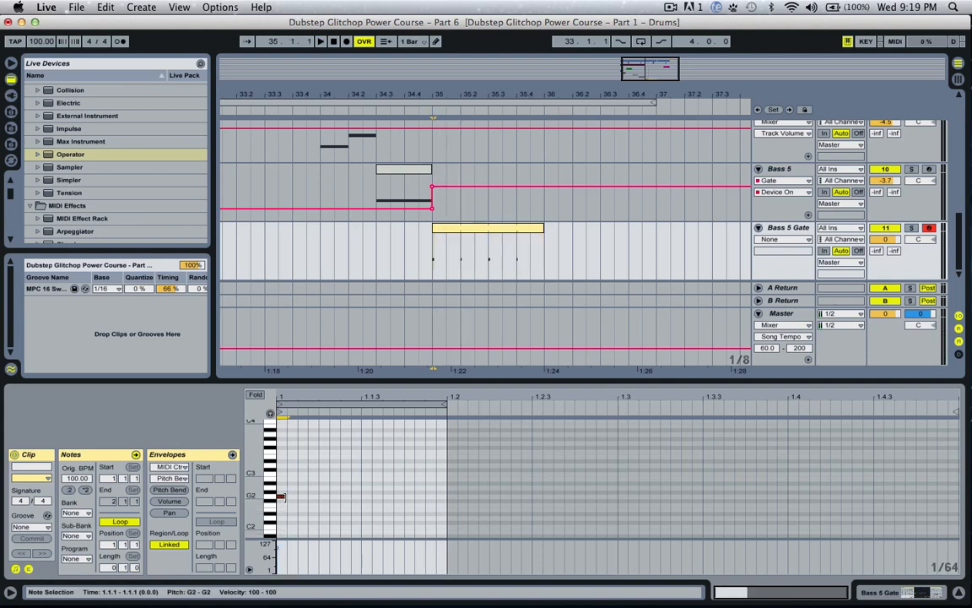
pyautogui.moveTo(294, 498); pyautogui.dragTo(318, 498)
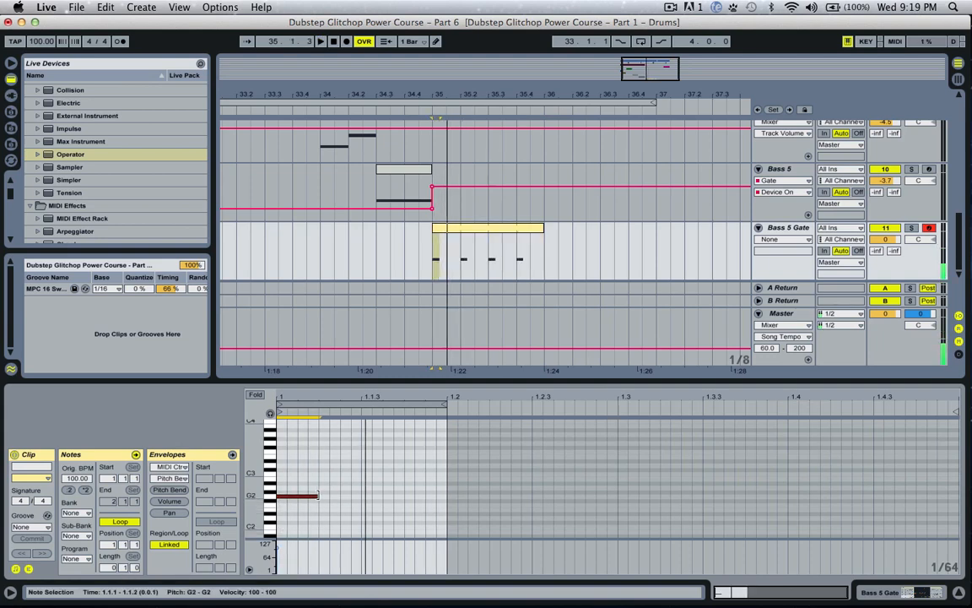
pyautogui.press('super+d')
pyautogui.press('super+d')
pyautogui.press('super+d')
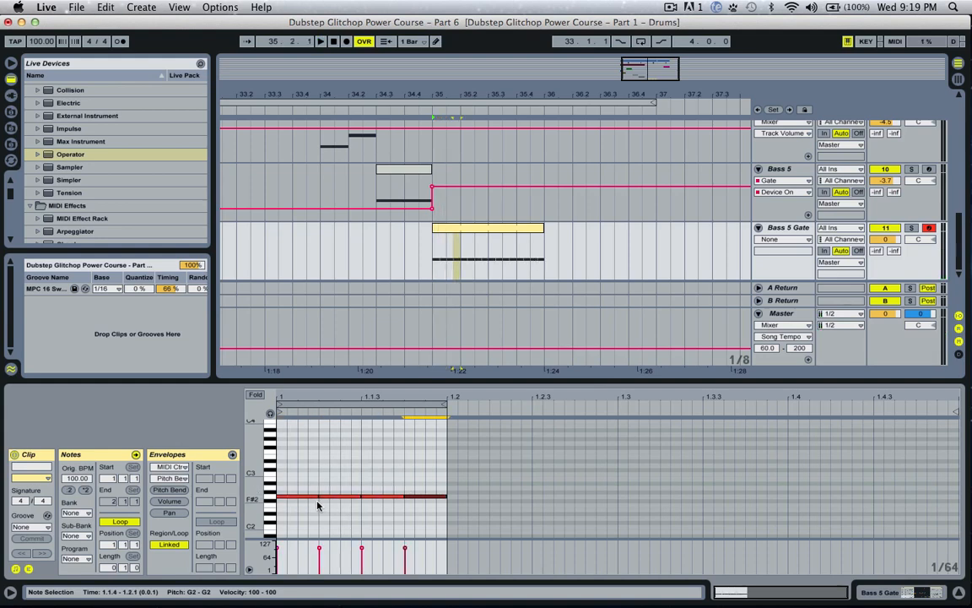
# Shorten all four G2 notes to about half a sixteenth and apply the MPC 16 swing groove to the clip.
pyautogui.click(425, 476)
pyautogui.press('super+a')
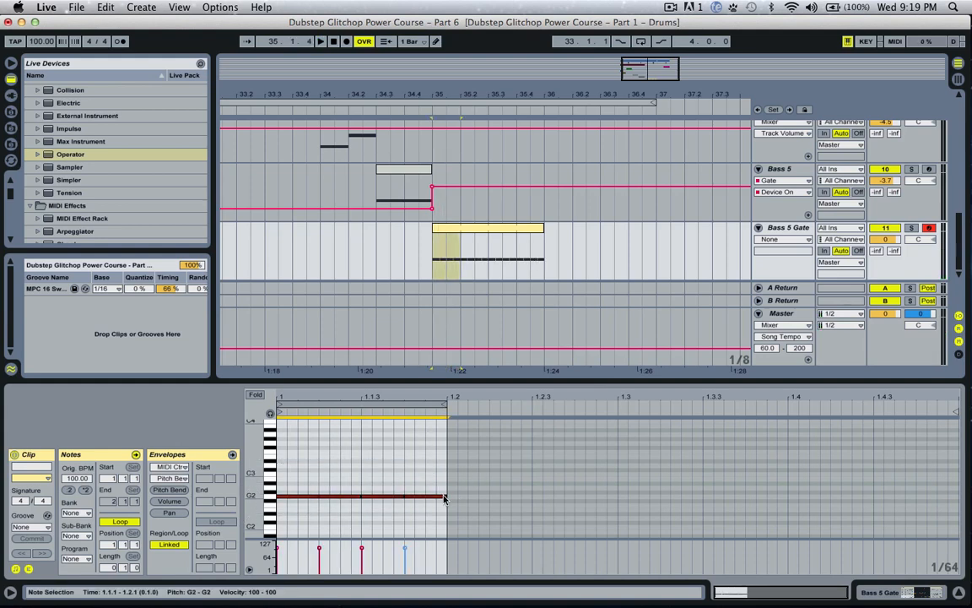
pyautogui.moveTo(444, 496); pyautogui.dragTo(426, 496)
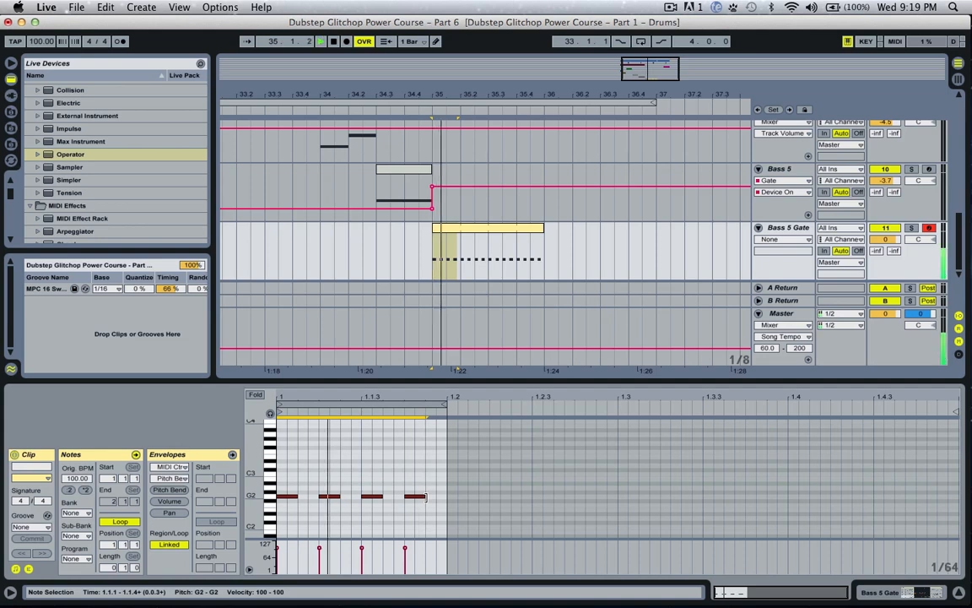
pyautogui.press('space')
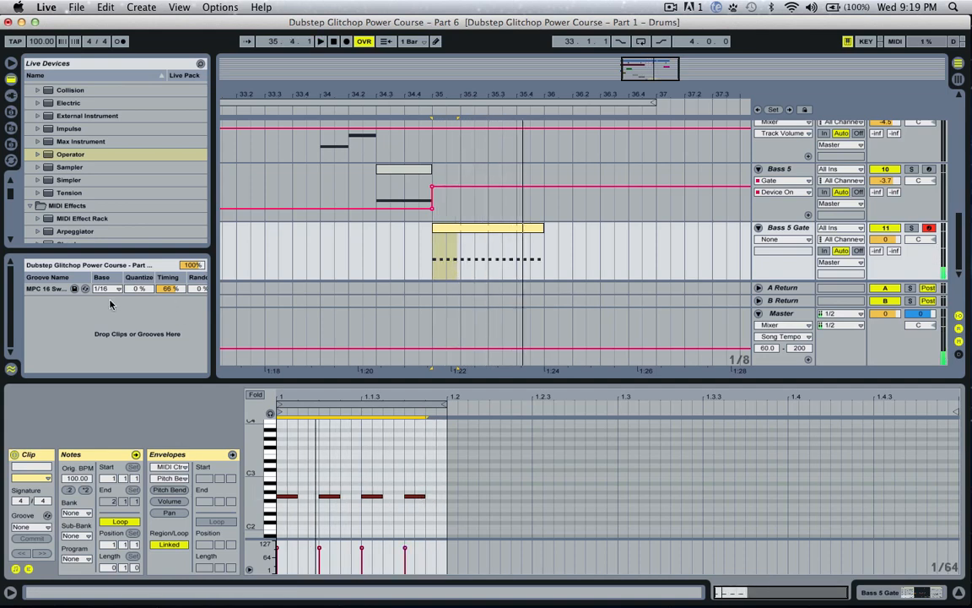
pyautogui.moveTo(59, 290); pyautogui.dragTo(475, 232)
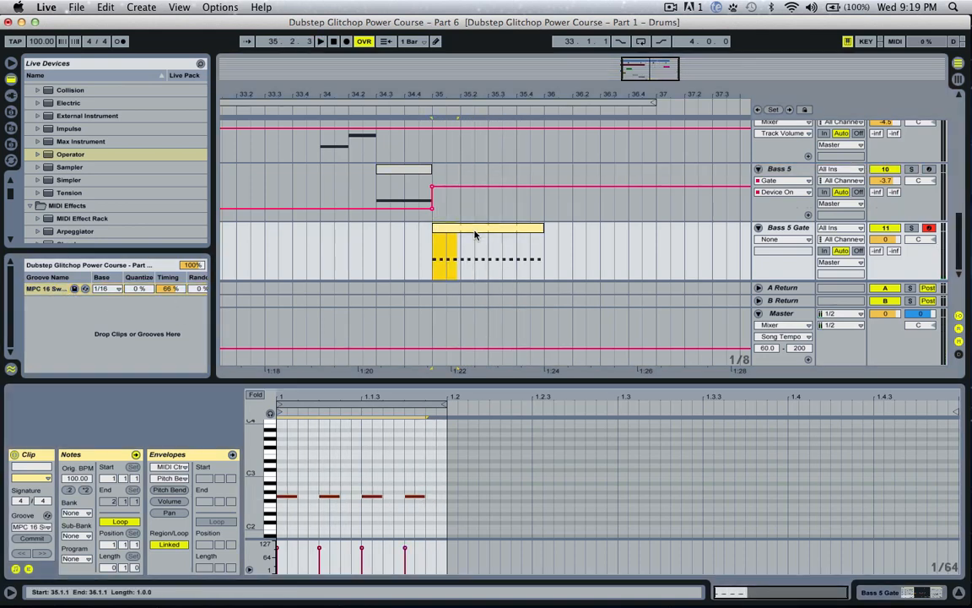
# Play the Bass 5 Gate clip and compare the device chains of the Bass 5 and Bass 5 Gate tracks.
pyautogui.press('space')
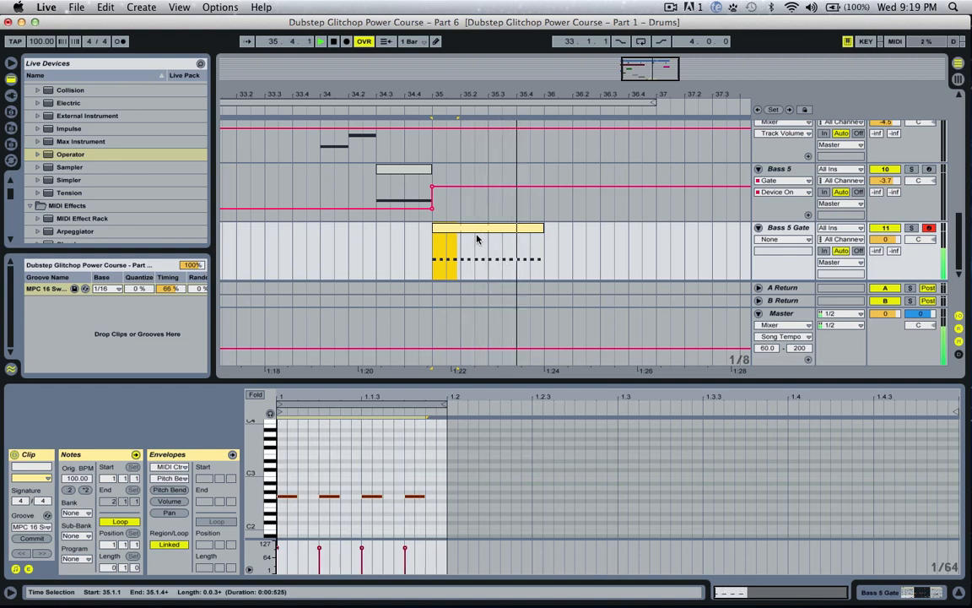
pyautogui.press('space')
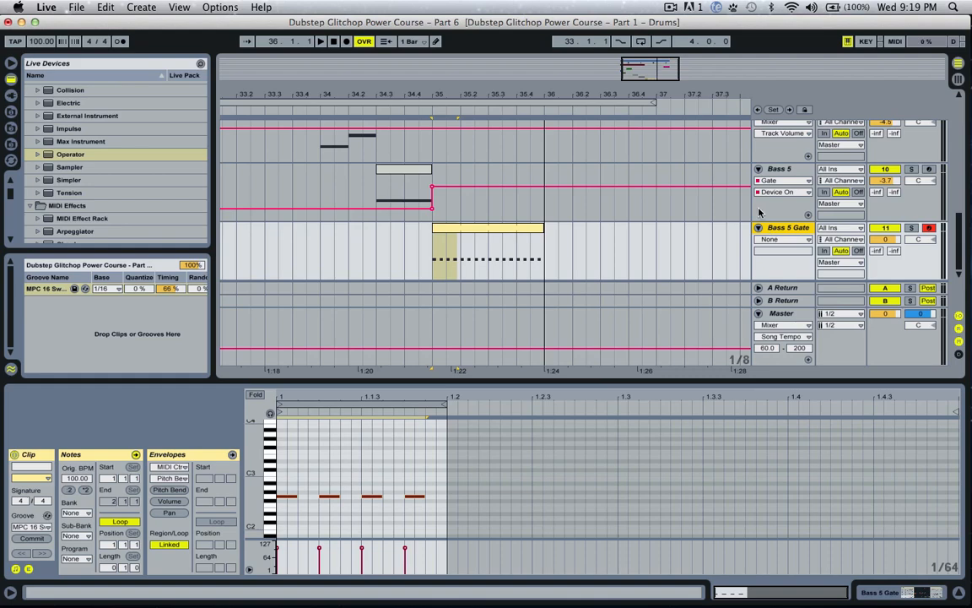
pyautogui.click(784, 173)
pyautogui.doubleClick(783, 175)
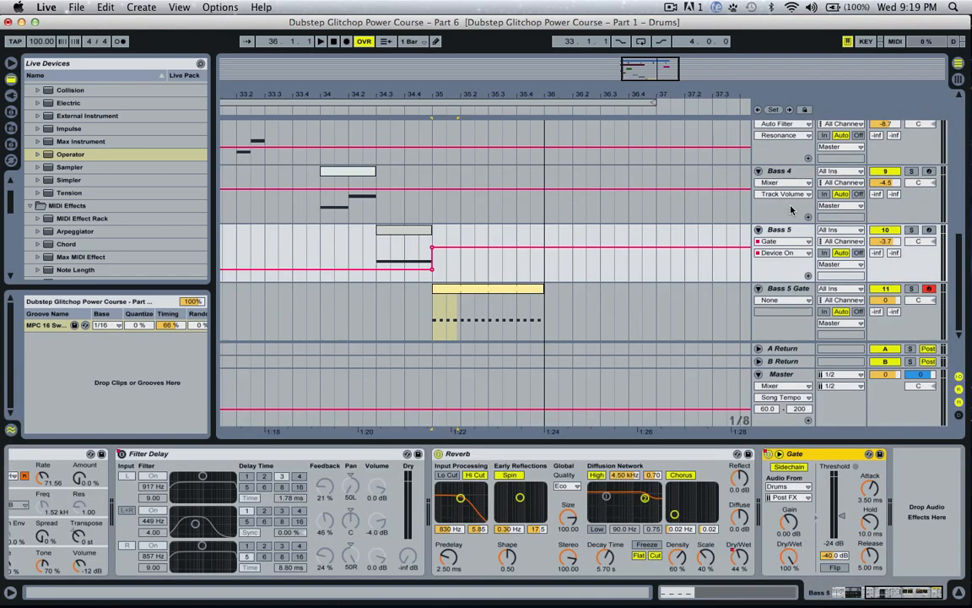
pyautogui.click(506, 297)
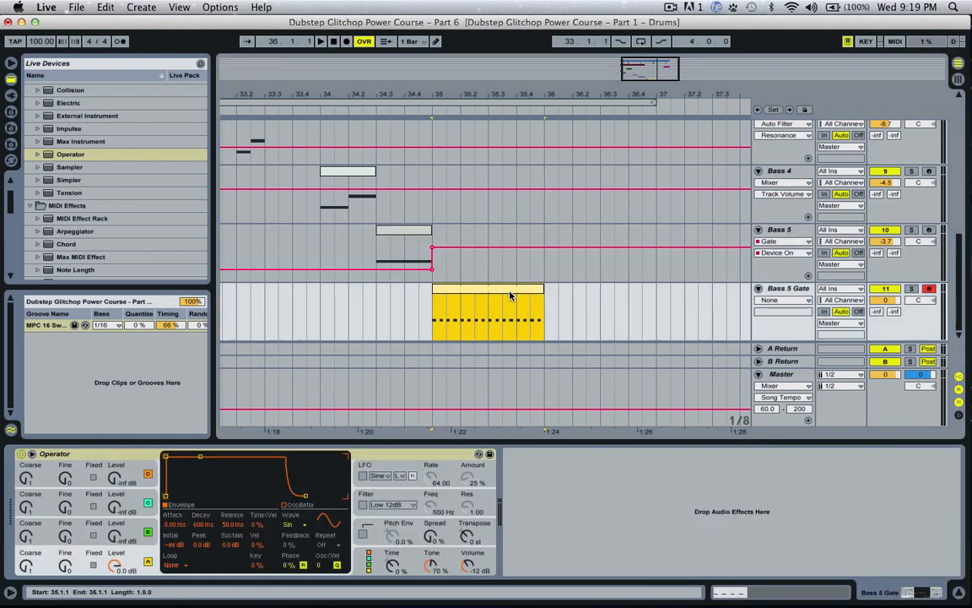
pyautogui.doubleClick(494, 310)
pyautogui.doubleClick(794, 180)
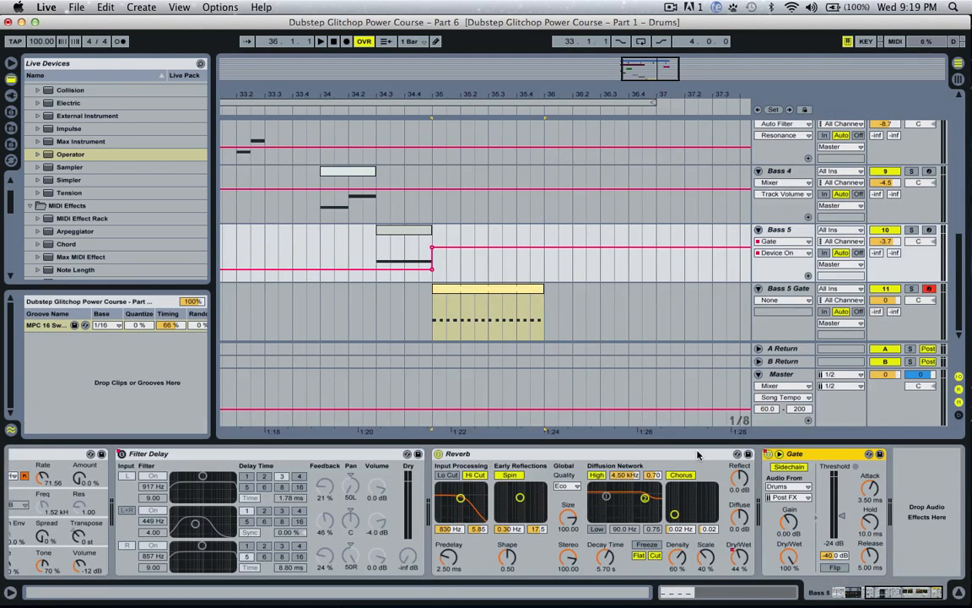
pyautogui.click(432, 315)
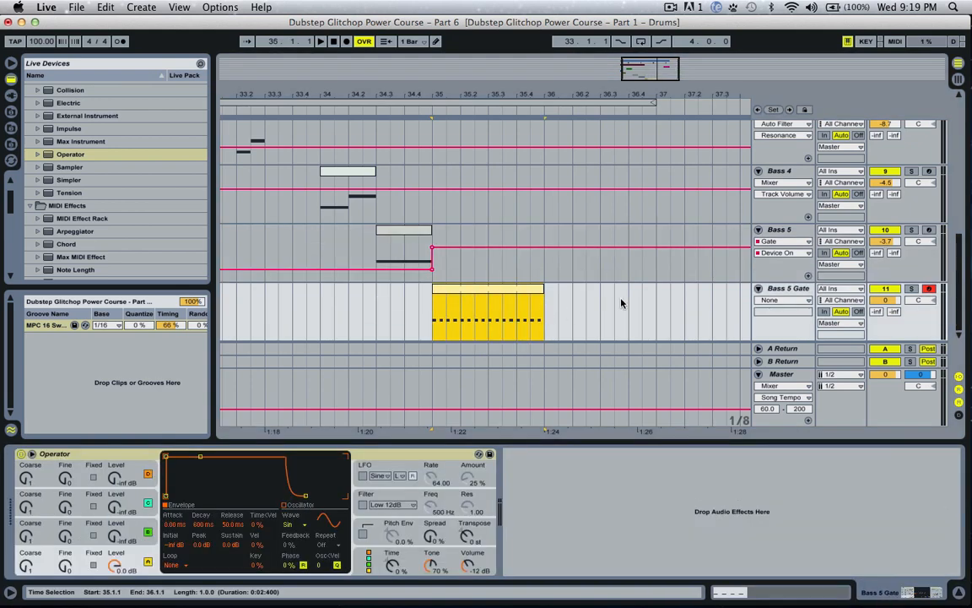
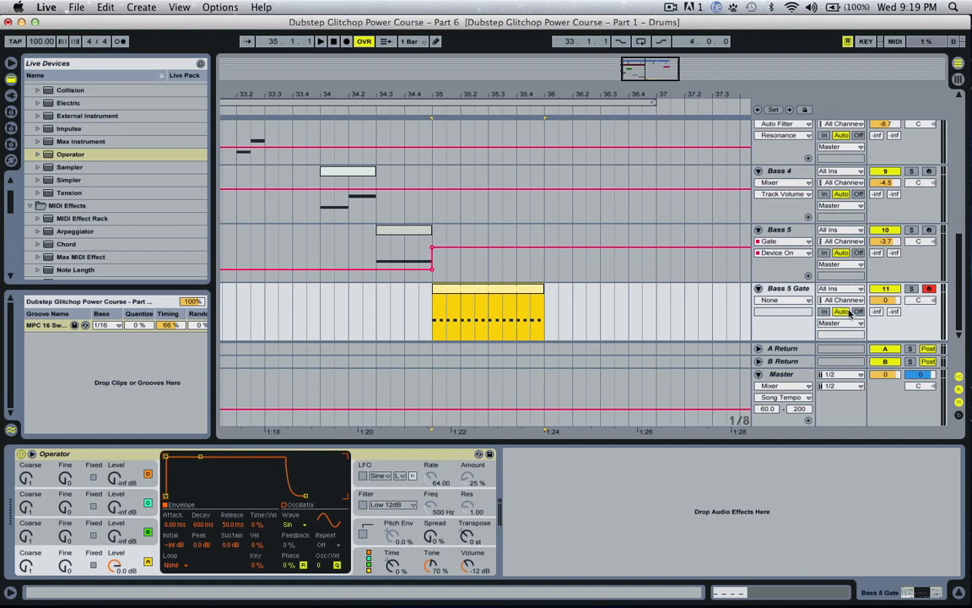
# Route the audio output of the Bass 5 Gate track to Sends Only.
pyautogui.click(797, 291)
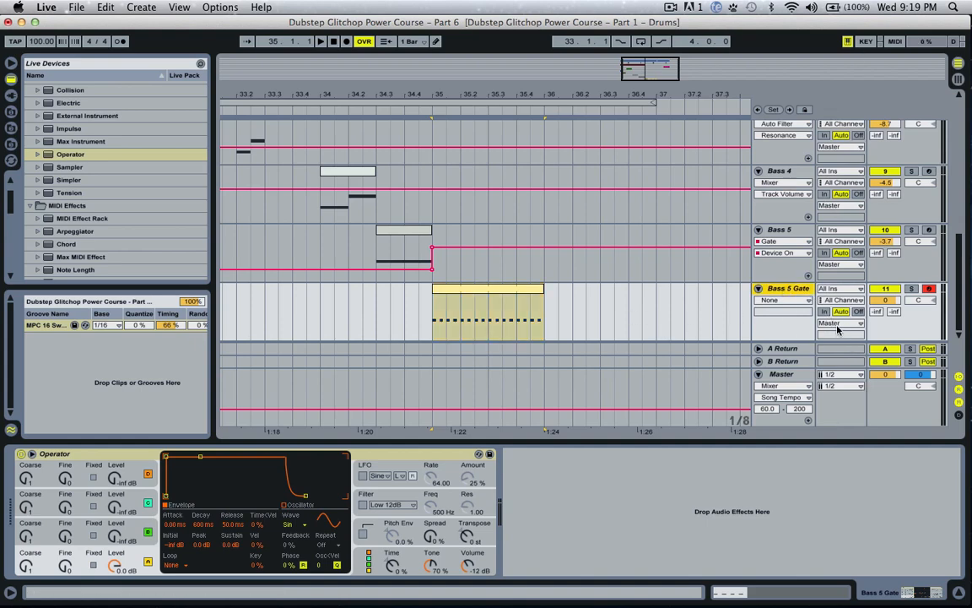
pyautogui.click(837, 330)
pyautogui.click(749, 323)
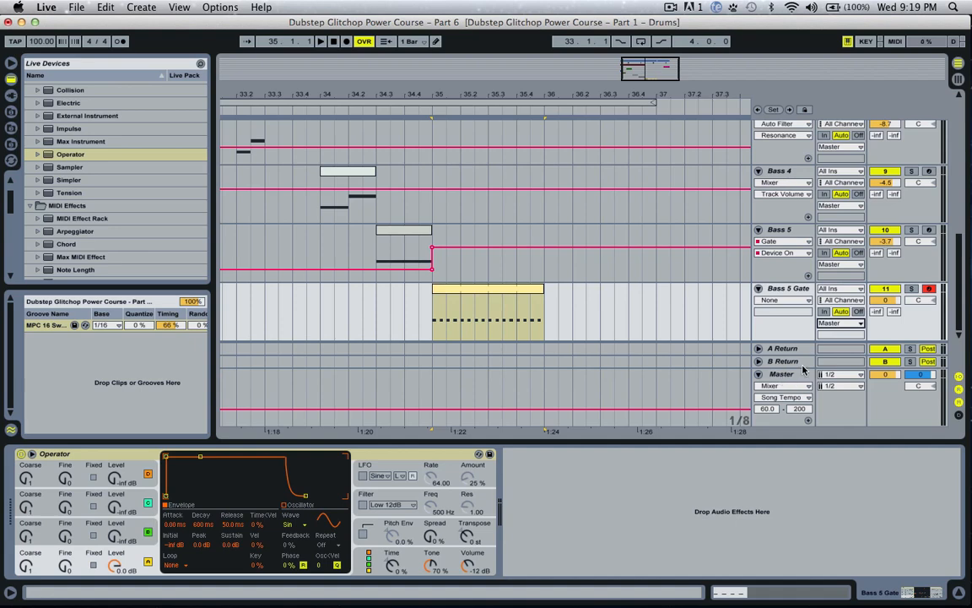
pyautogui.click(840, 325)
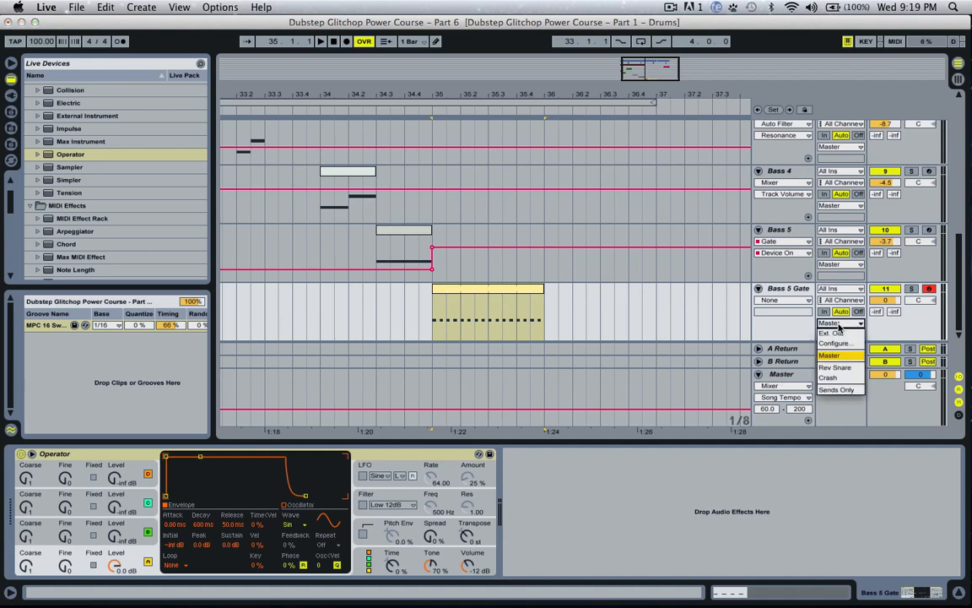
pyautogui.click(850, 390)
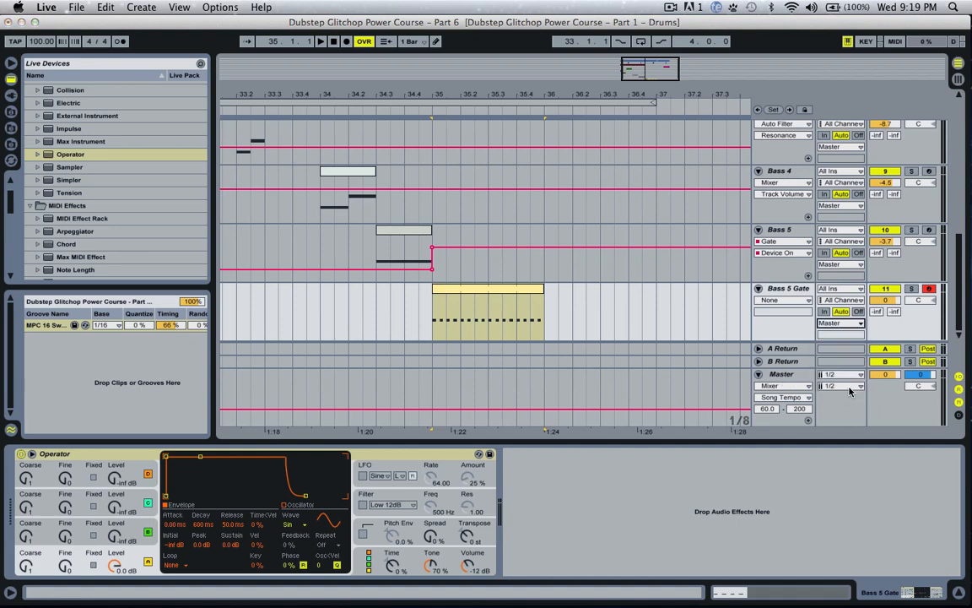
# Examine Bass 5 Gate's A and B send levels together with the A Return, B Return and Master tracks.
pyautogui.click(882, 312)
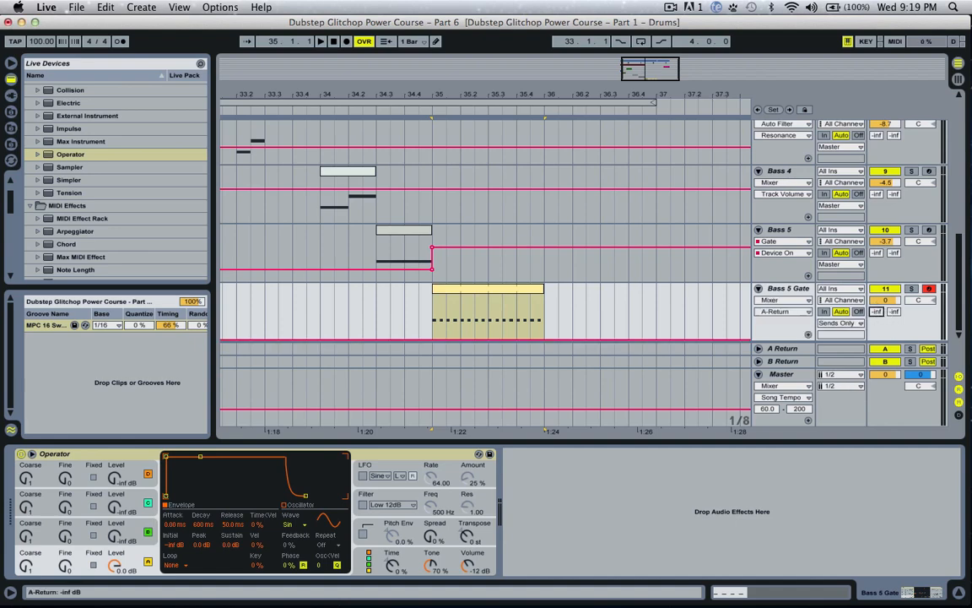
pyautogui.click(897, 312)
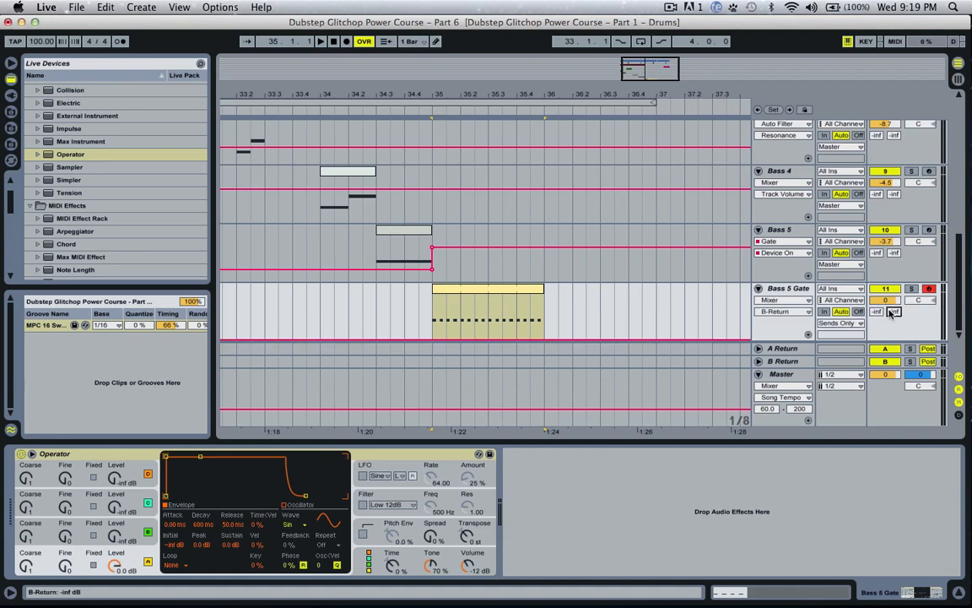
pyautogui.click(782, 349)
pyautogui.click(878, 311)
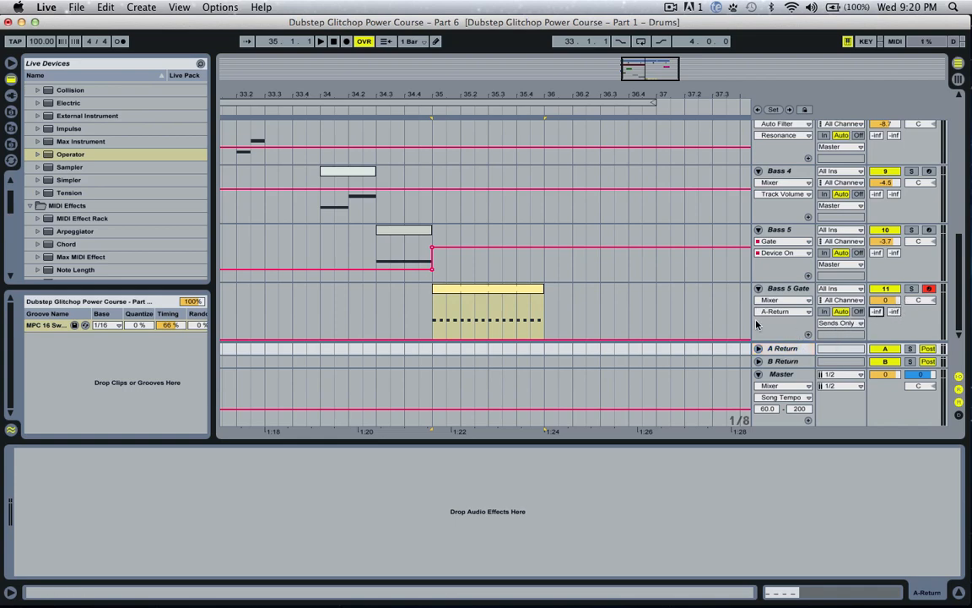
pyautogui.click(787, 375)
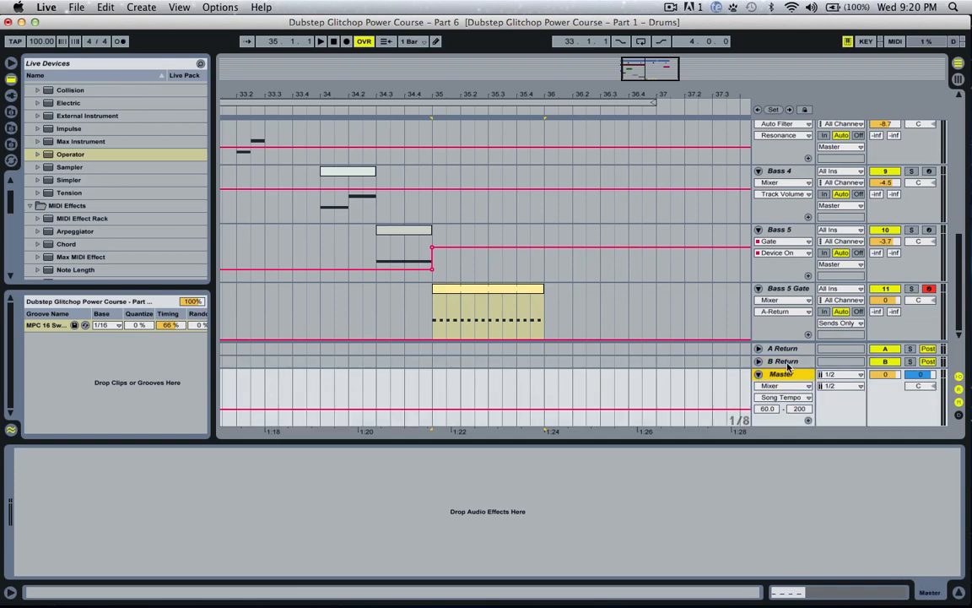
pyautogui.click(785, 349)
pyautogui.click(877, 312)
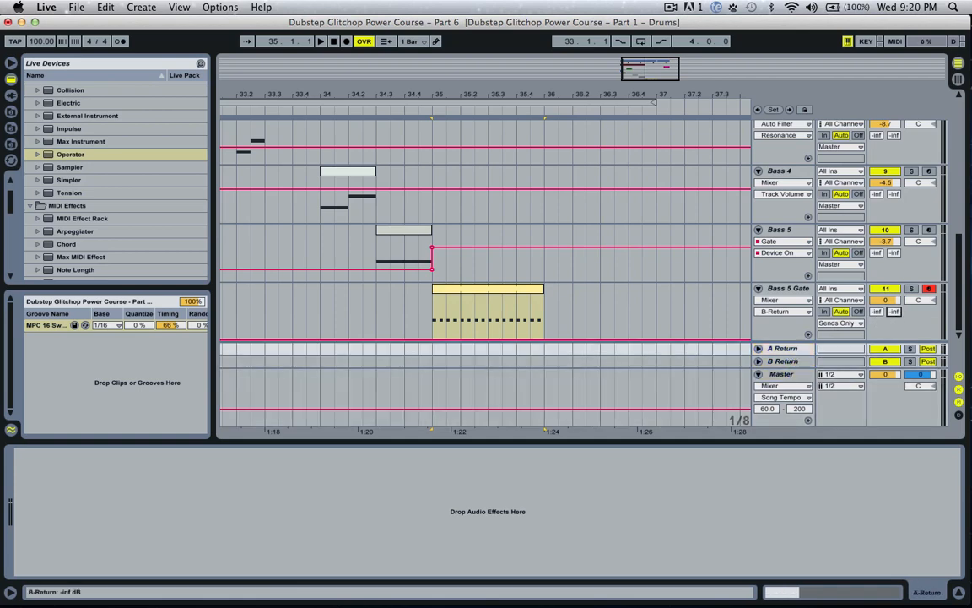
pyautogui.click(896, 312)
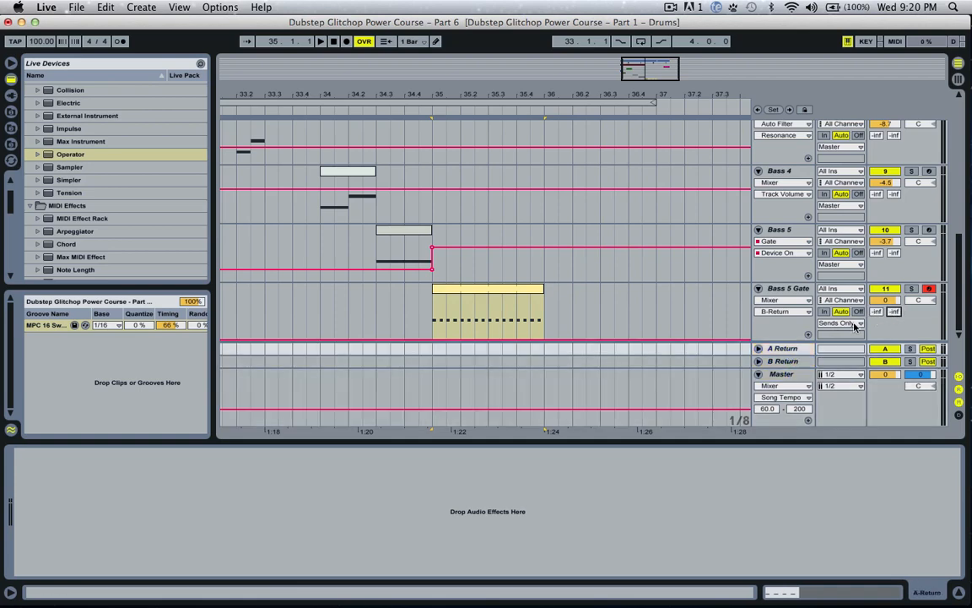
pyautogui.click(781, 350)
pyautogui.click(787, 361)
pyautogui.moveTo(876, 313)
pyautogui.mouseDown()
pyautogui.moveTo(876, 228)
pyautogui.moveTo(876, 313)
pyautogui.moveTo(894, 314)
pyautogui.mouseUp()
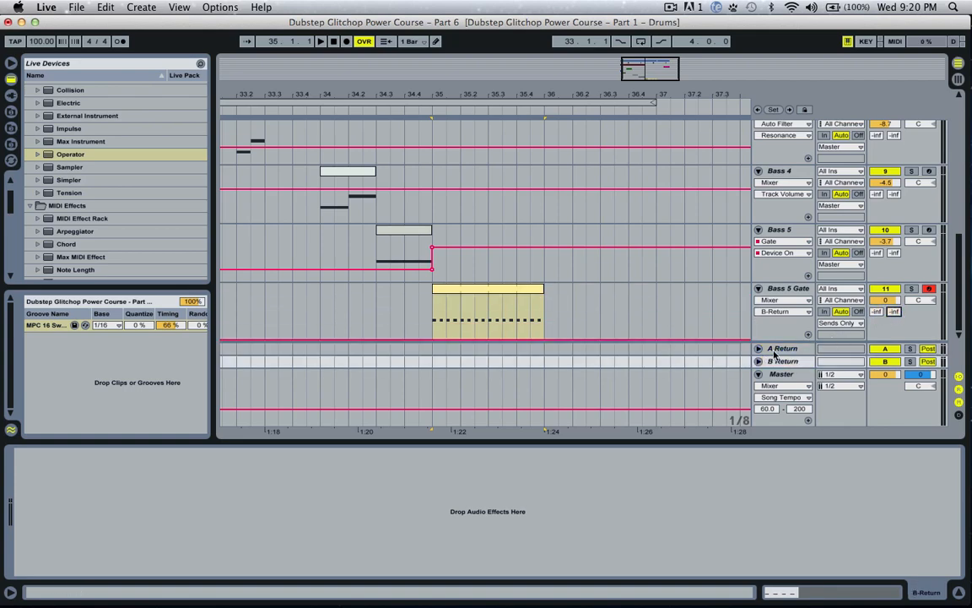
pyautogui.click(782, 351)
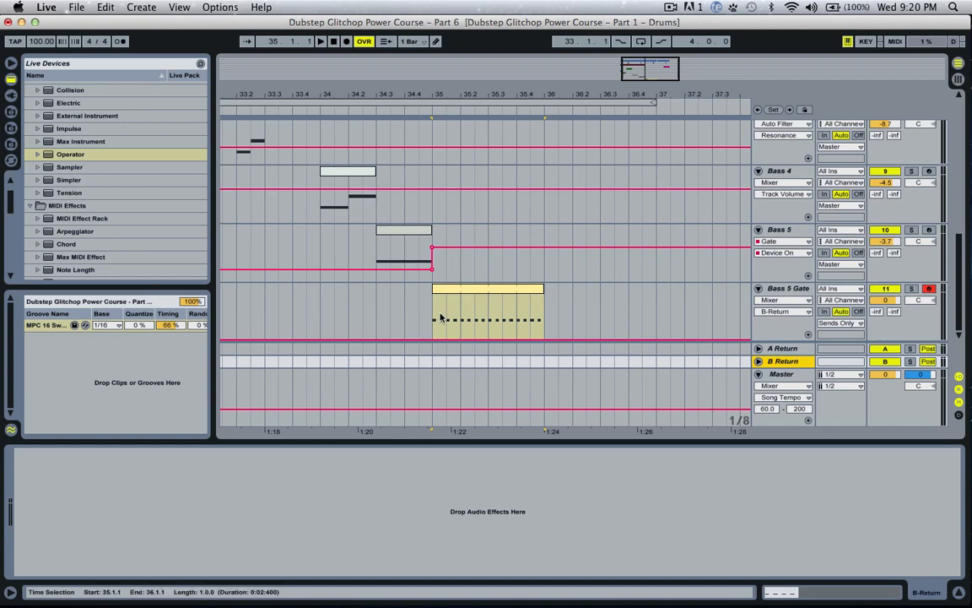
# Set the sidechain source of the Gate on Bass 5 to Bass 5 Gate and play the result from 34.3.1.
pyautogui.click(435, 315)
pyautogui.click(783, 233)
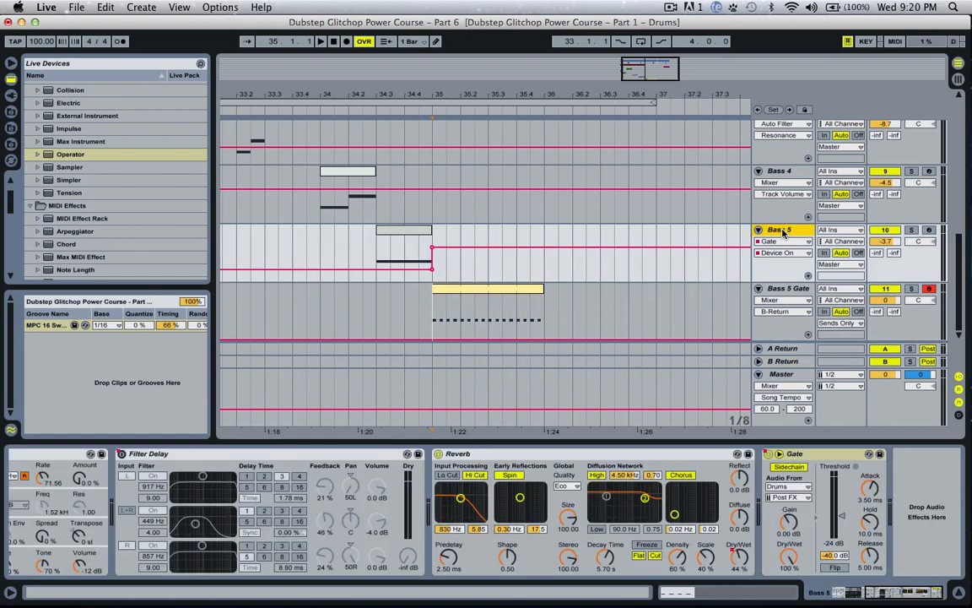
pyautogui.click(800, 488)
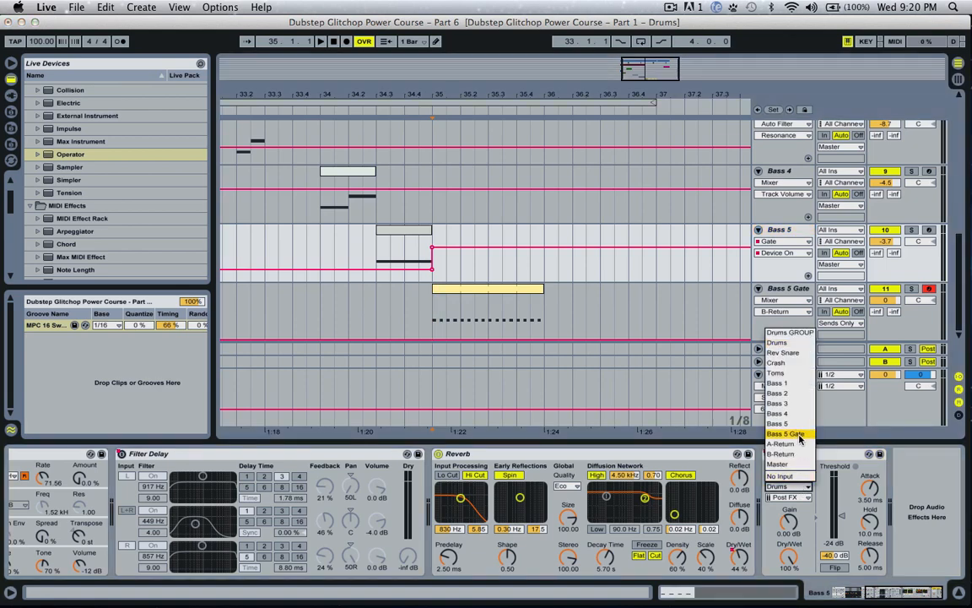
pyautogui.click(800, 439)
pyautogui.click(378, 253)
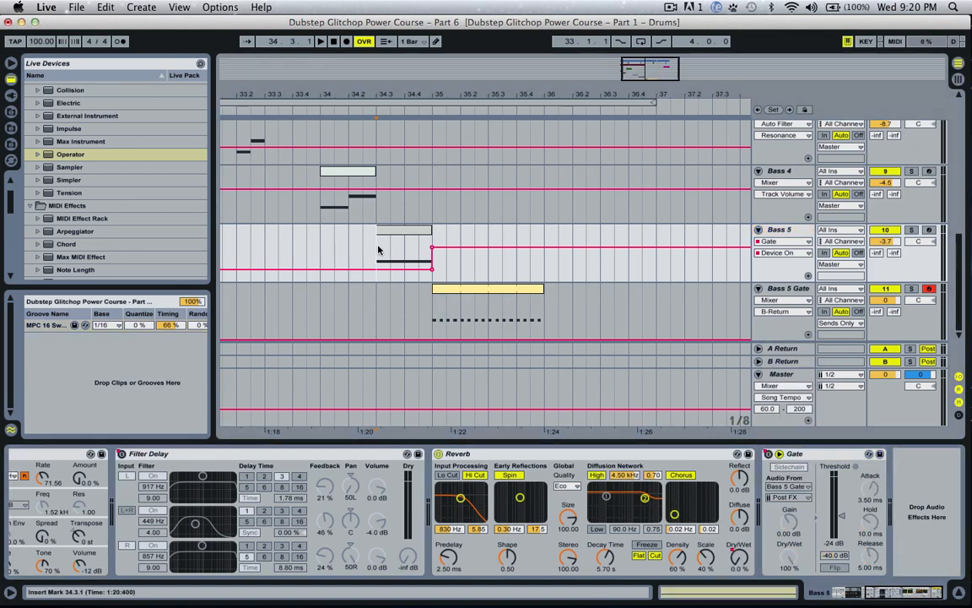
pyautogui.press('space')
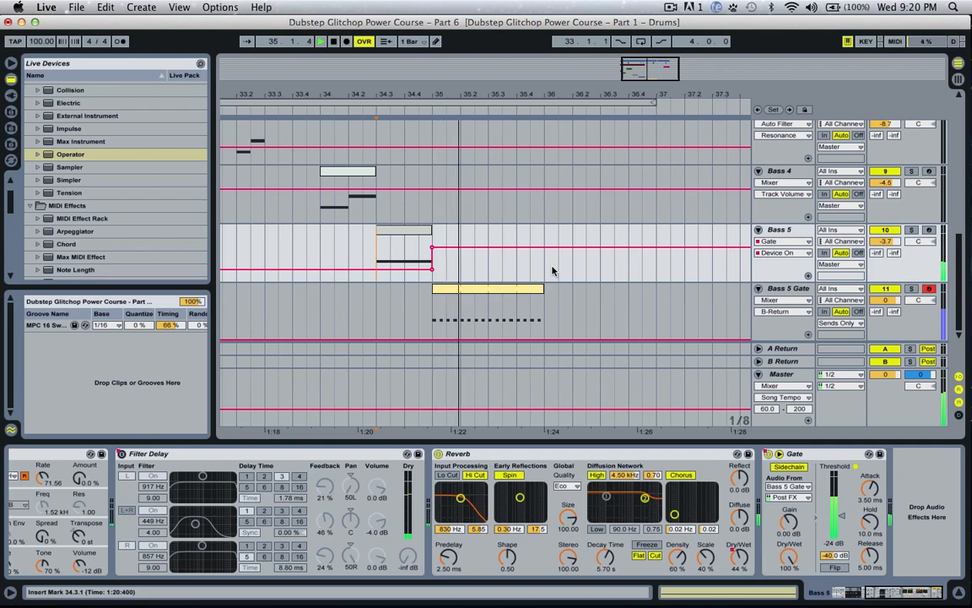
pyautogui.press('space')
# Shorten all four G2 notes in the Bass 5 Gate clip to less than a 1/64 note and play from 34.3.1.
pyautogui.doubleClick(505, 289)
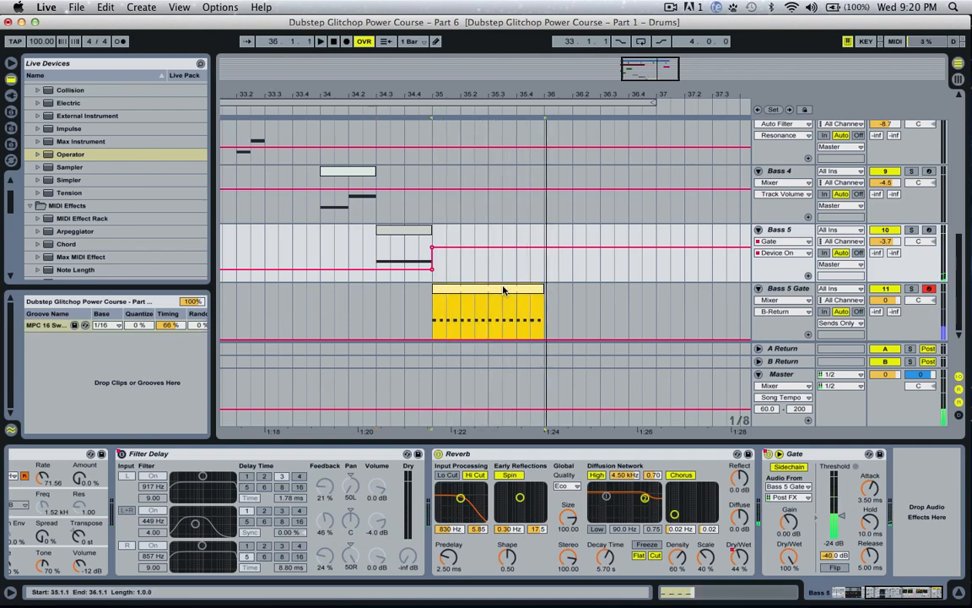
pyautogui.click(376, 483)
pyautogui.press('super+a')
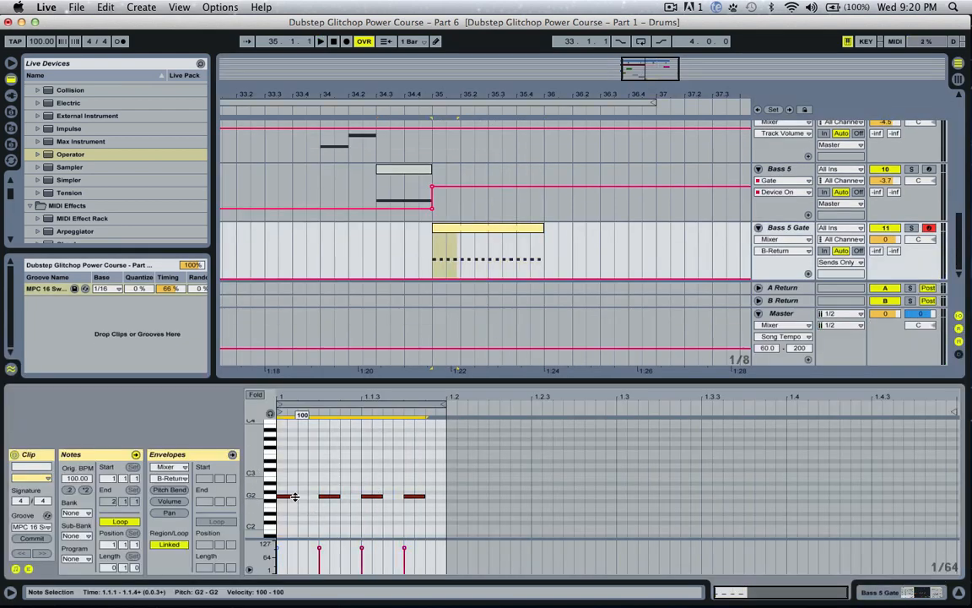
pyautogui.click(376, 255)
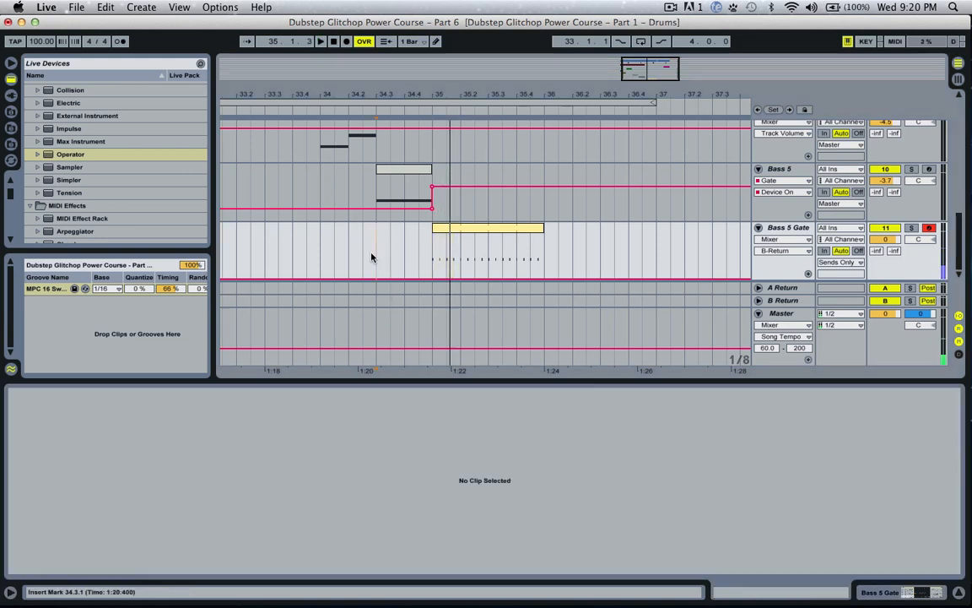
pyautogui.press('space')
# Consolidate the Bass 5 Gate clip into a single unlooped bar from 35 to 36 and play it back.
pyautogui.click(510, 227)
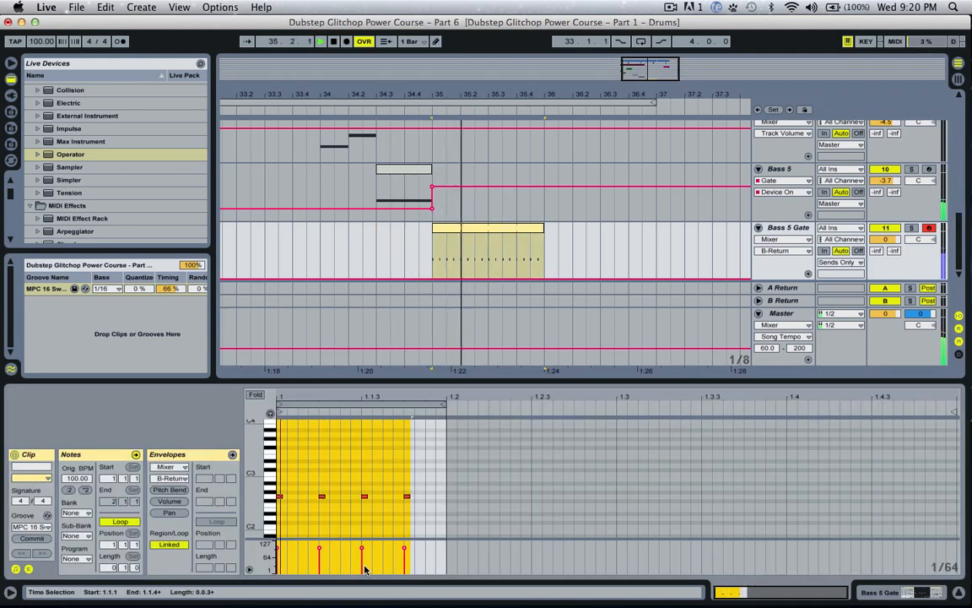
pyautogui.click(486, 230)
pyautogui.press('space')
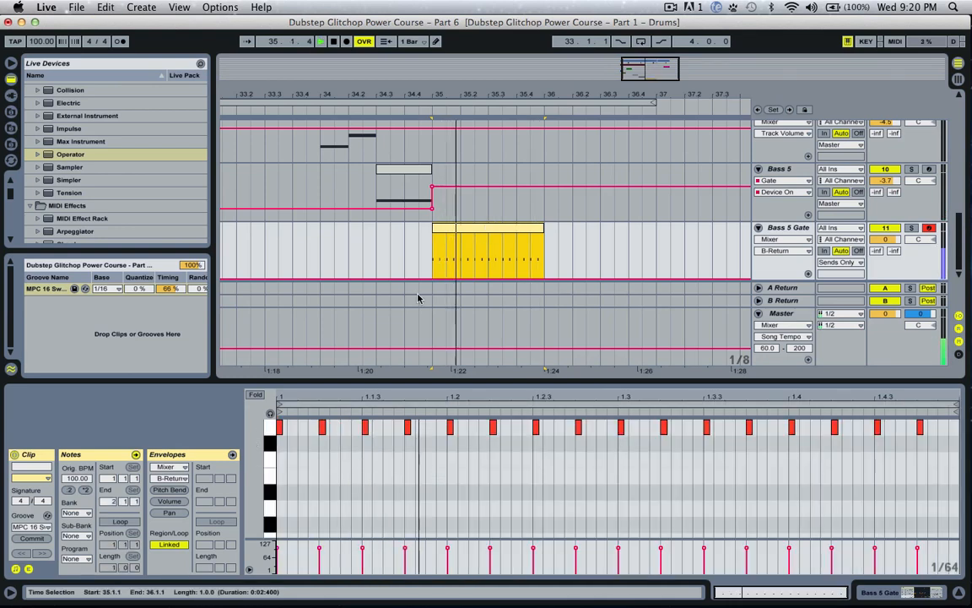
pyautogui.click(382, 246)
pyautogui.press('space')
# Add short G2 notes half a sixteenth after 1.2.2, 1.4.3 and 1.4.4, and lengthen the 1.3.3 note to about three 1/64 notes.
pyautogui.click(441, 246)
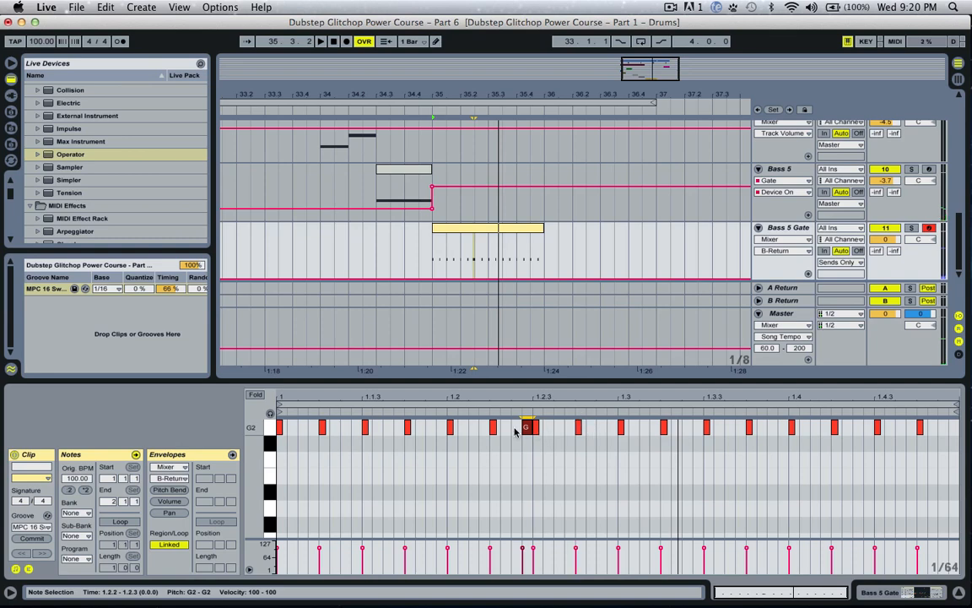
pyautogui.click(517, 432)
pyautogui.press('space')
pyautogui.doubleClick(518, 431)
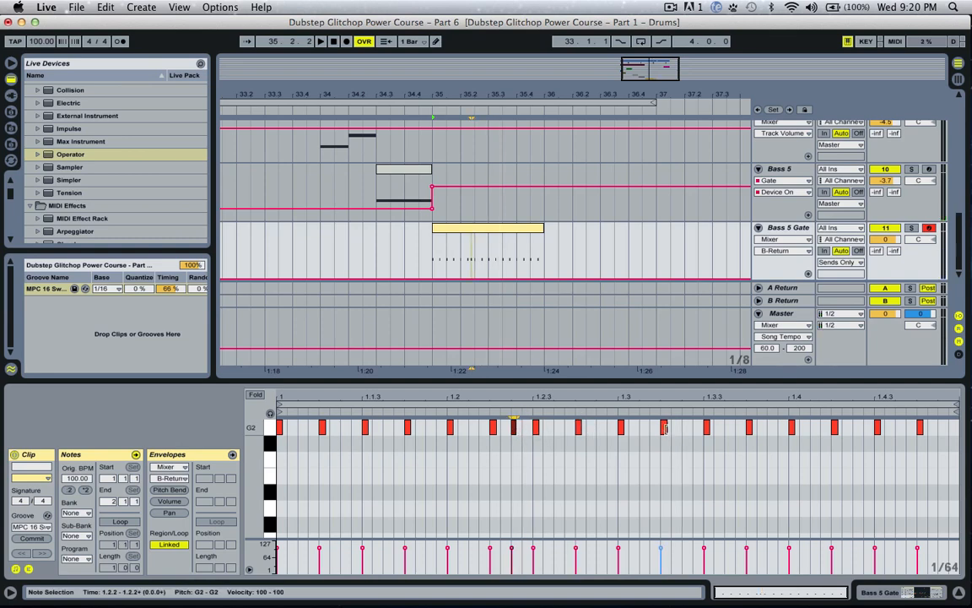
pyautogui.moveTo(712, 427); pyautogui.dragTo(741, 427)
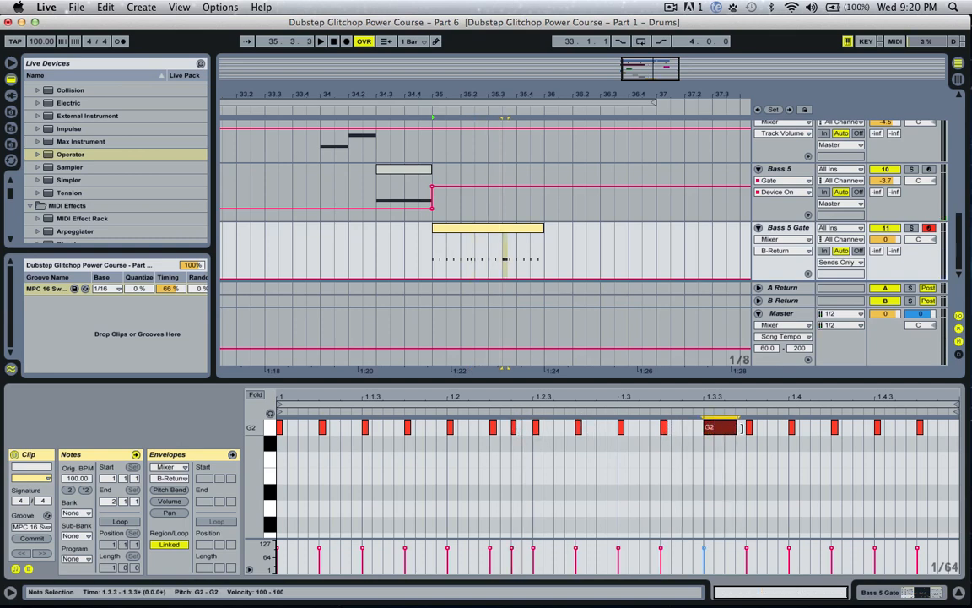
pyautogui.doubleClick(887, 429)
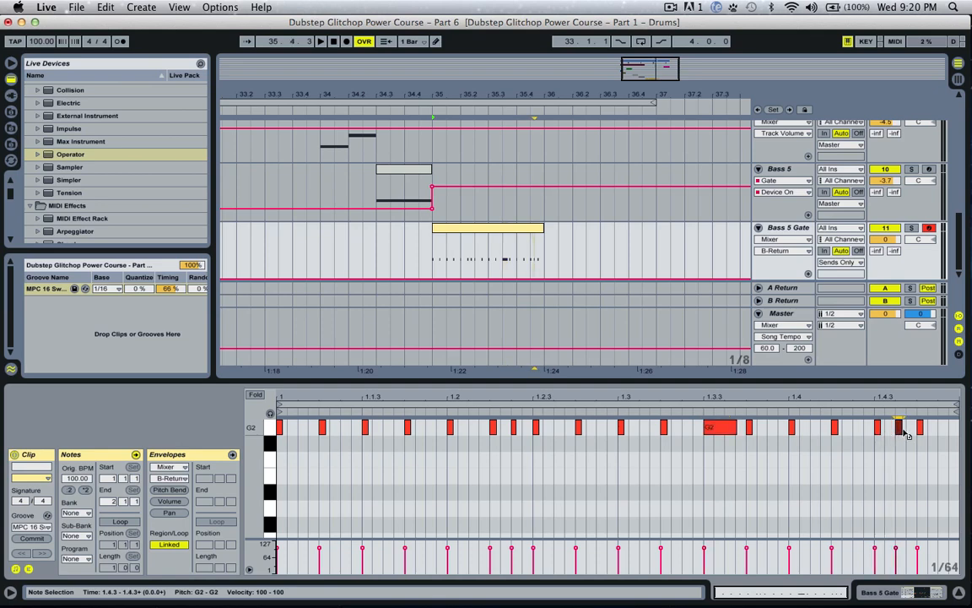
pyautogui.moveTo(922, 430); pyautogui.dragTo(946, 429)
# Play the varied gate pattern from 34.3.1 and turn on looping for the Bass 5 Gate clip.
pyautogui.click(376, 255)
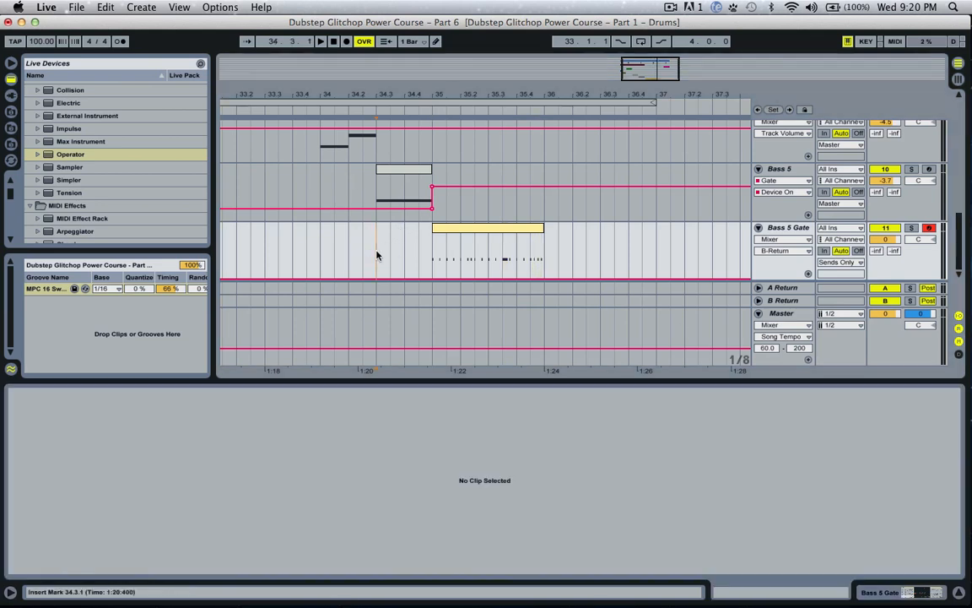
pyautogui.click(464, 228)
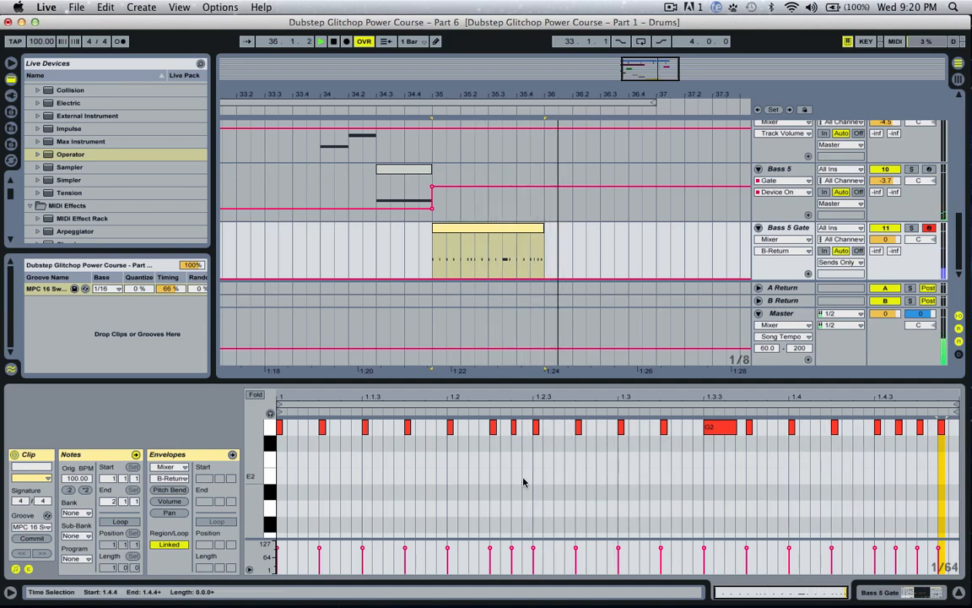
pyautogui.click(120, 520)
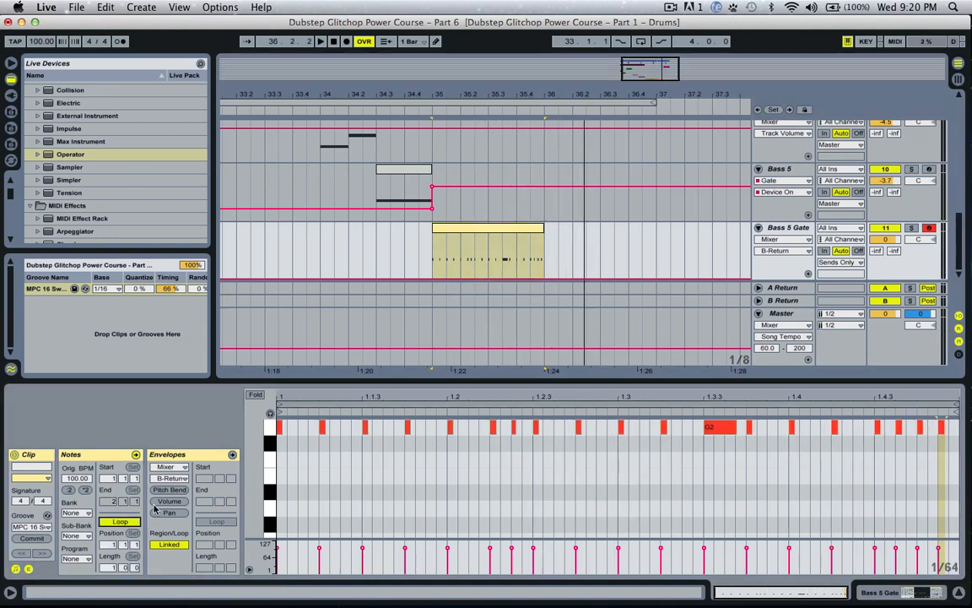
# Extend the looped Bass 5 Gate clip to 38.3.1 and play the arrangement from 33.1.1.
pyautogui.moveTo(540, 230); pyautogui.dragTo(785, 238)
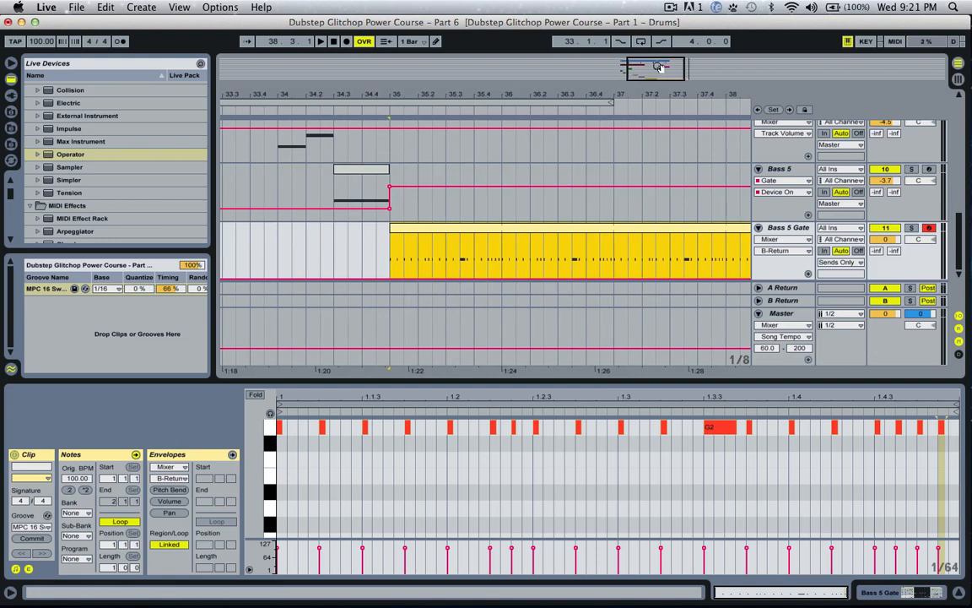
pyautogui.moveTo(654, 67); pyautogui.dragTo(582, 100)
pyautogui.click(487, 263)
pyautogui.press('space')
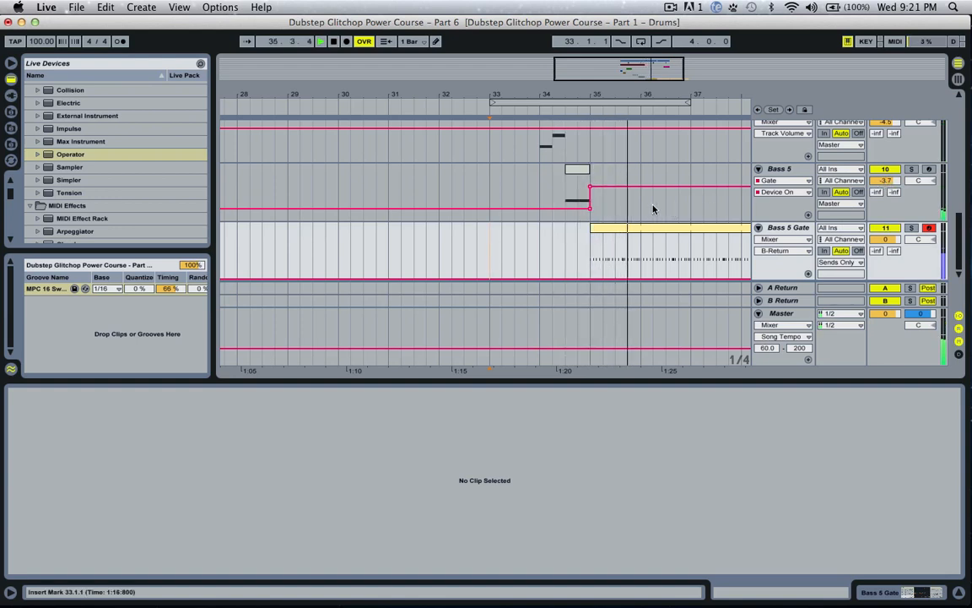
pyautogui.moveTo(519, 94); pyautogui.dragTo(519, 105)
pyautogui.moveTo(628, 71); pyautogui.dragTo(637, 74)
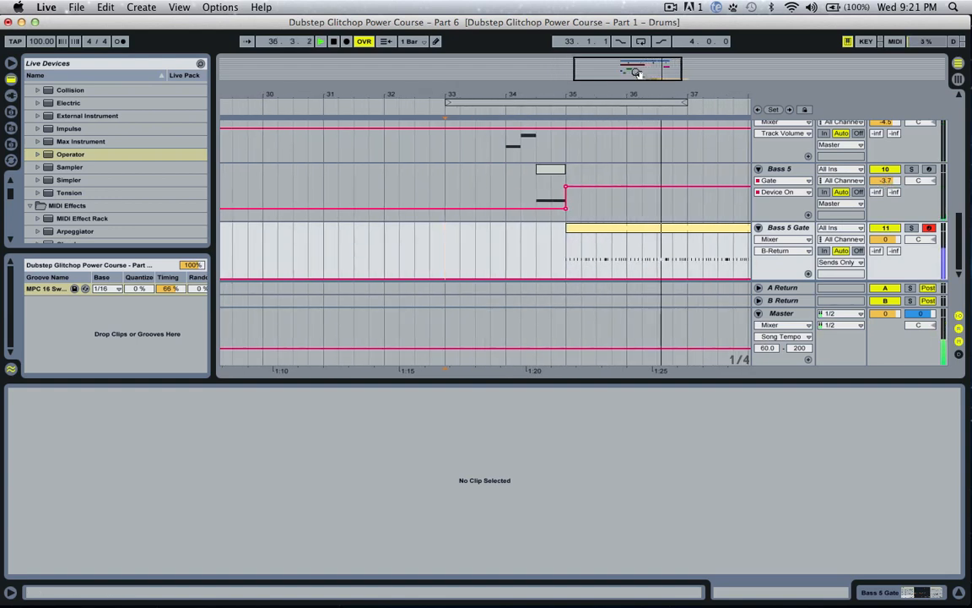
pyautogui.press('space')
# Open the Bass 4 clip and play the arrangement from 34.1.1 to hear how its notes lead into Bass 5.
pyautogui.scroll(2, 565, 167)
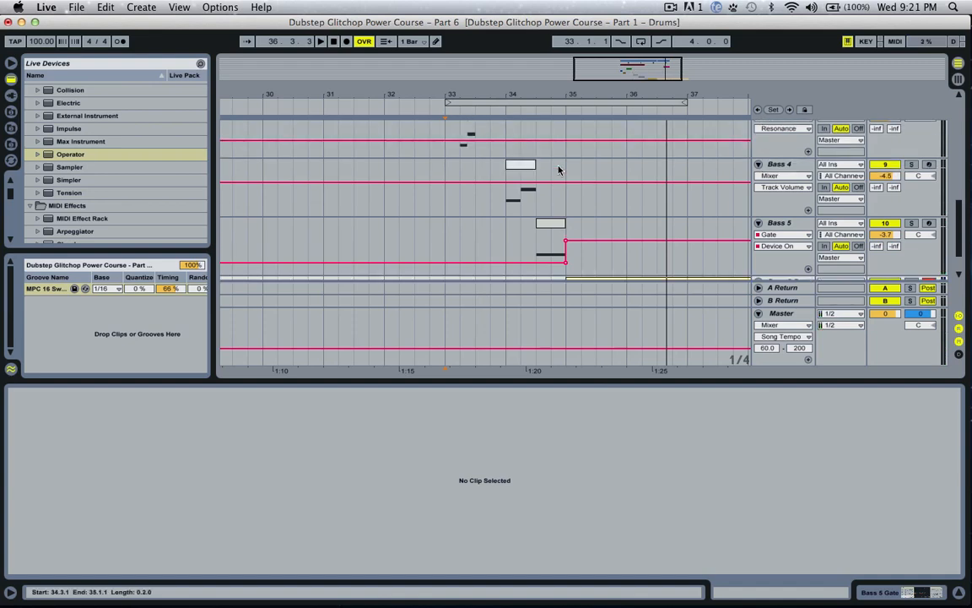
pyautogui.click(519, 152)
pyautogui.moveTo(620, 79); pyautogui.dragTo(621, 68)
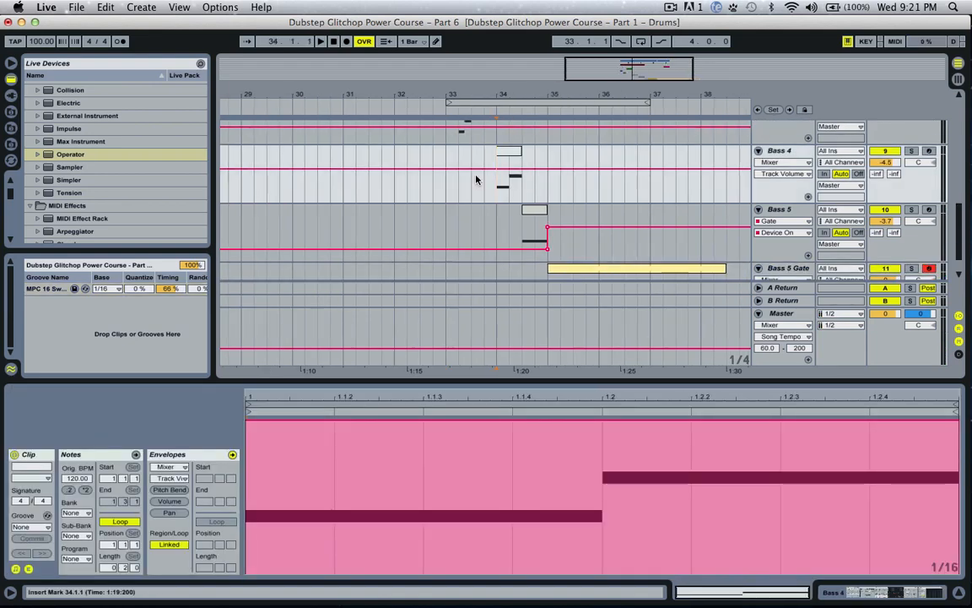
pyautogui.scroll(4, 479, 179)
pyautogui.scroll(-3, 489, 184)
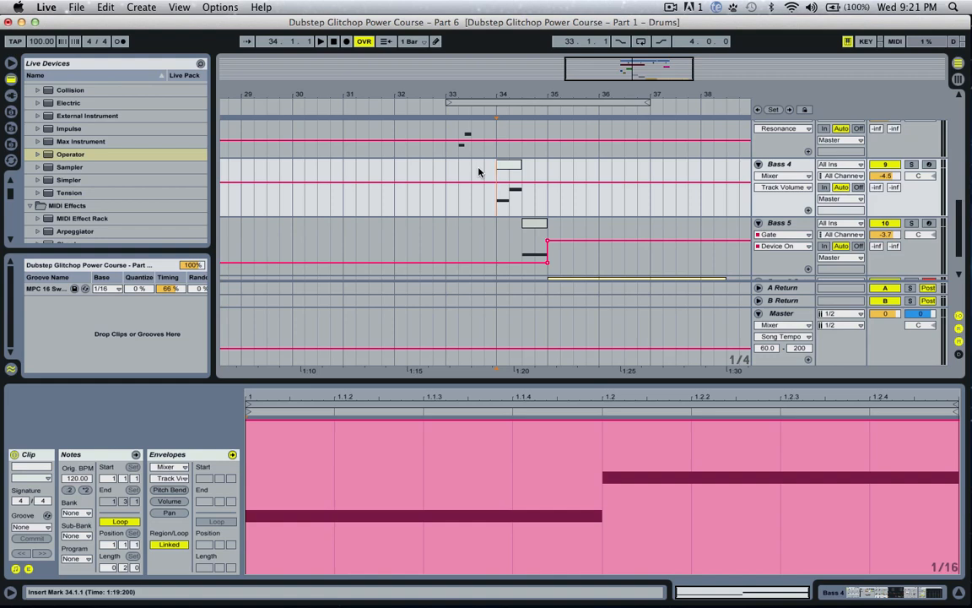
pyautogui.scroll(3, 511, 178)
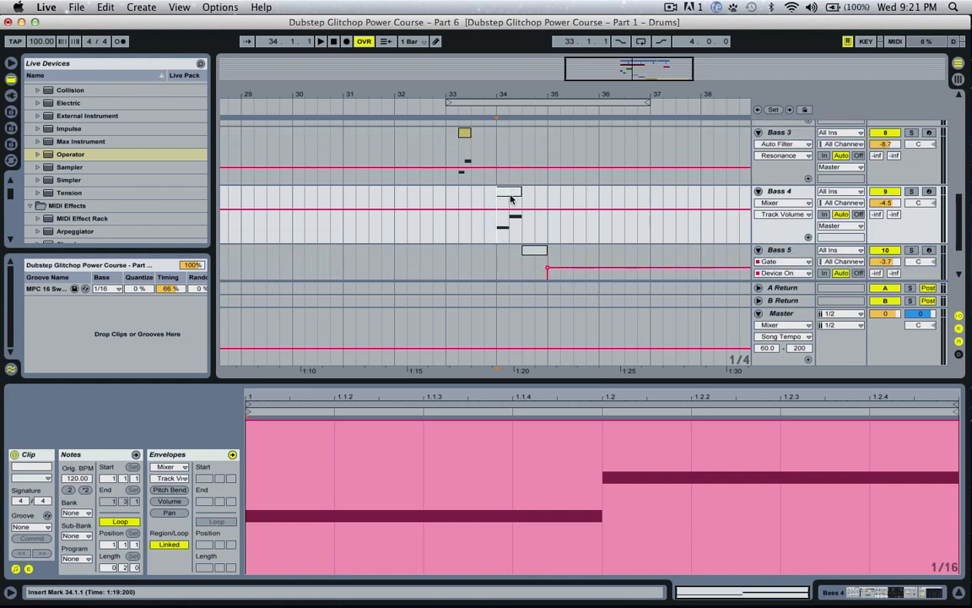
pyautogui.scroll(-2, 492, 208)
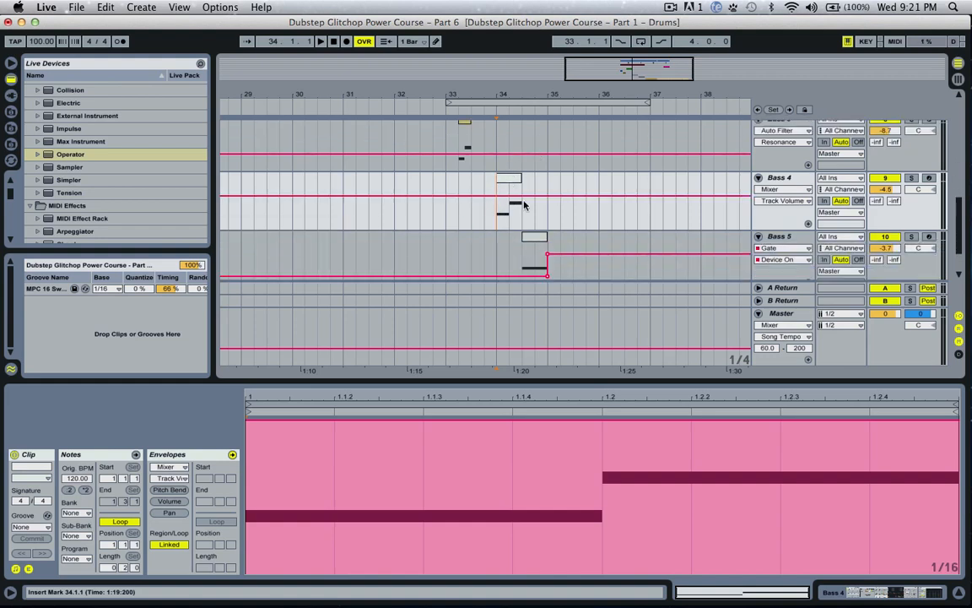
pyautogui.scroll(3, 471, 217)
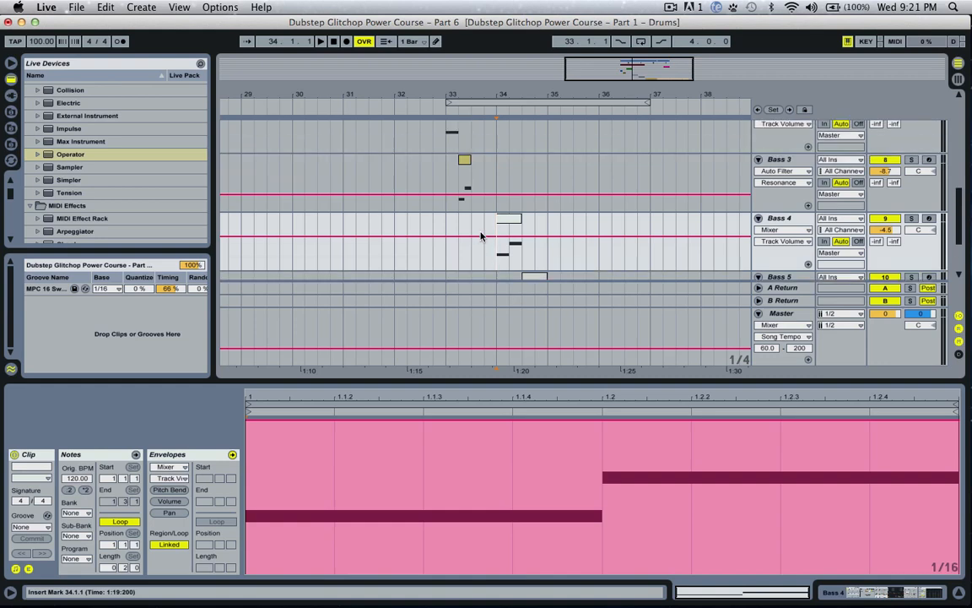
pyautogui.scroll(-4, 504, 228)
pyautogui.press('space')
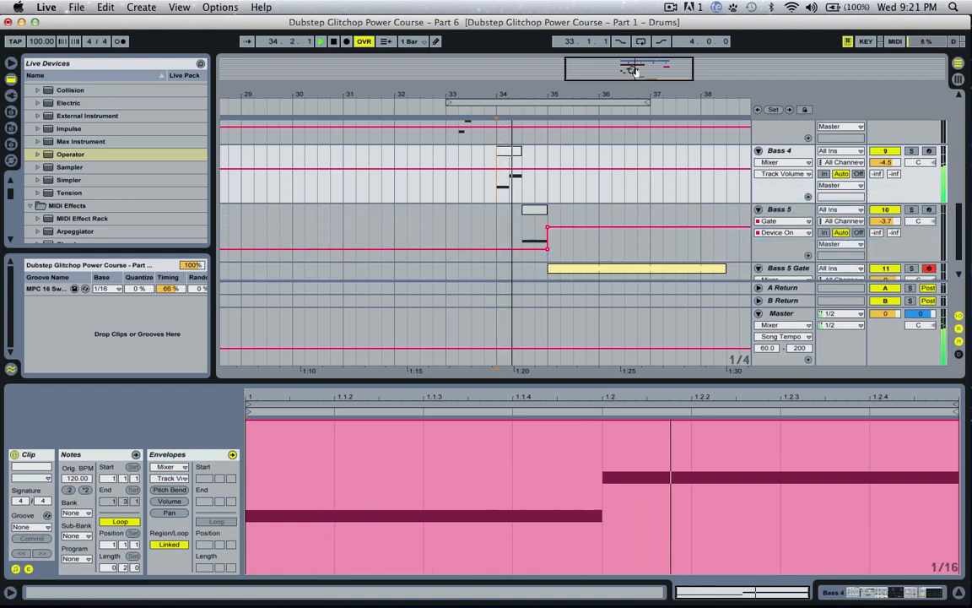
pyautogui.press('space')
pyautogui.moveTo(631, 67); pyautogui.dragTo(637, 71)
# Show the notes of the Bass 4 clip, lower its second note to D0 and play the clip.
pyautogui.click(510, 152)
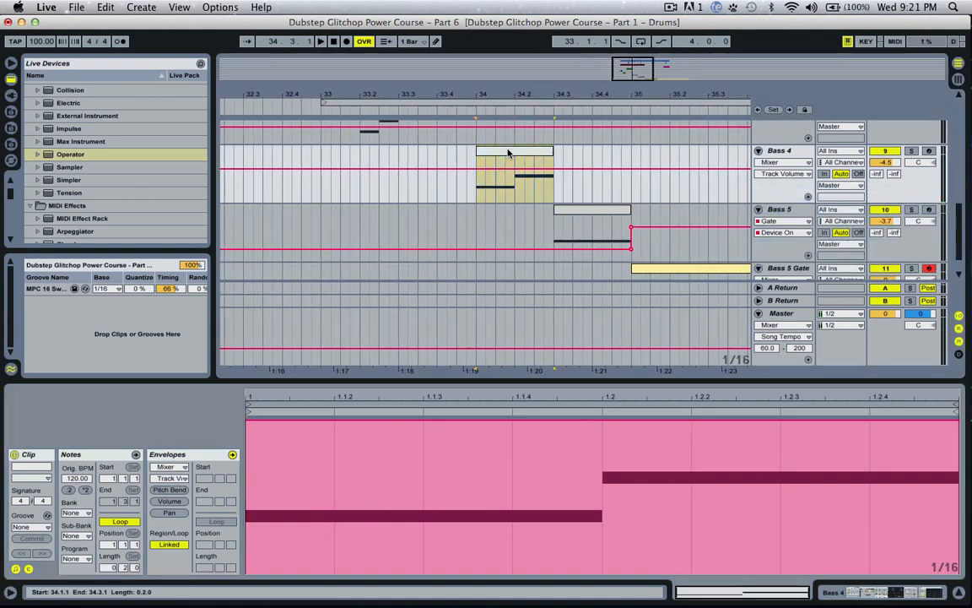
pyautogui.press('space')
pyautogui.click(82, 456)
pyautogui.moveTo(673, 427); pyautogui.dragTo(670, 482)
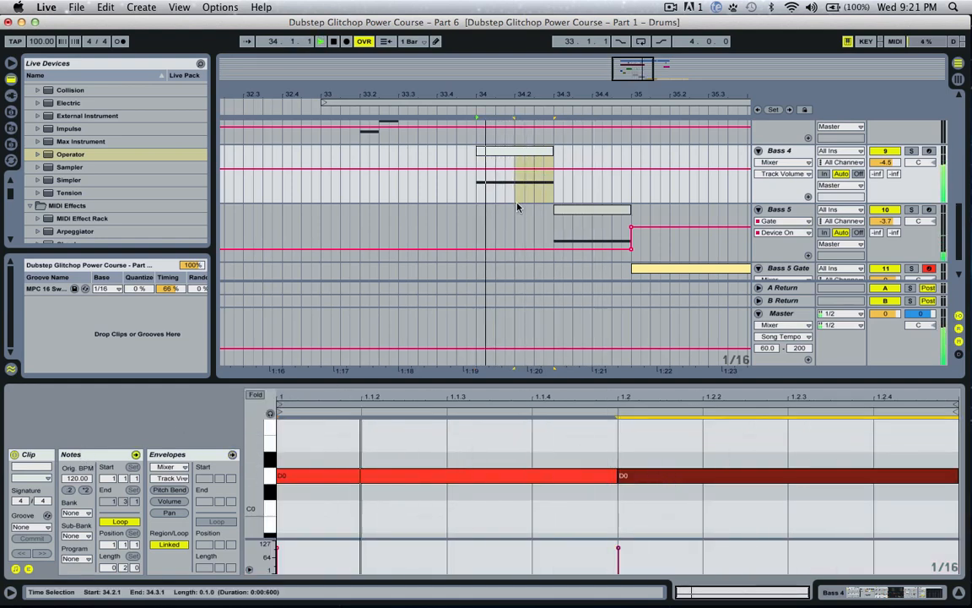
pyautogui.press('space')
# Check the note pitch in the Bass 5 clip and play the transition from Bass 4 starting at 34.1.1.
pyautogui.click(570, 212)
pyautogui.scroll(-5, 313, 487)
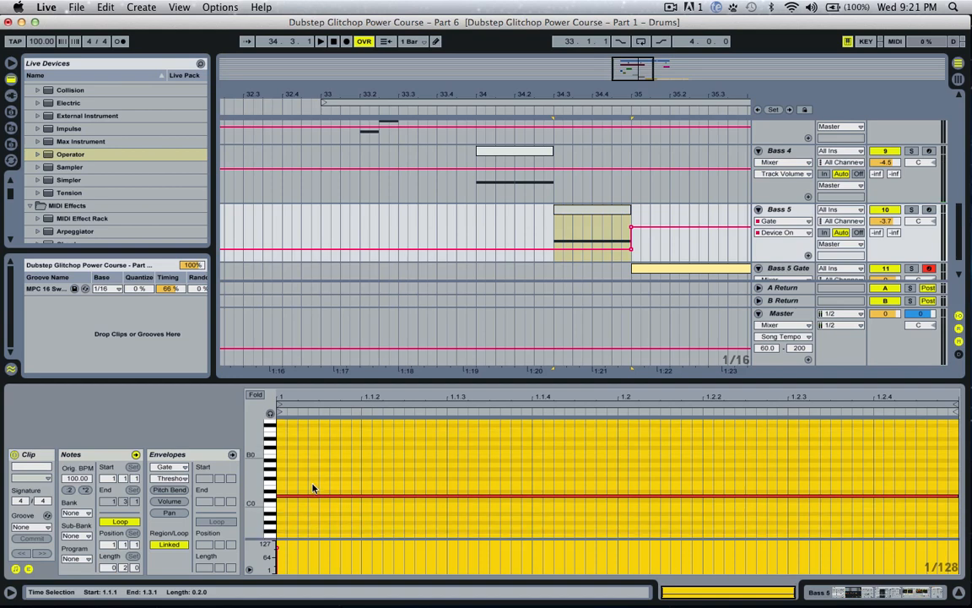
pyautogui.press('space')
pyautogui.press('space')
pyautogui.click(476, 188)
pyautogui.press('space')
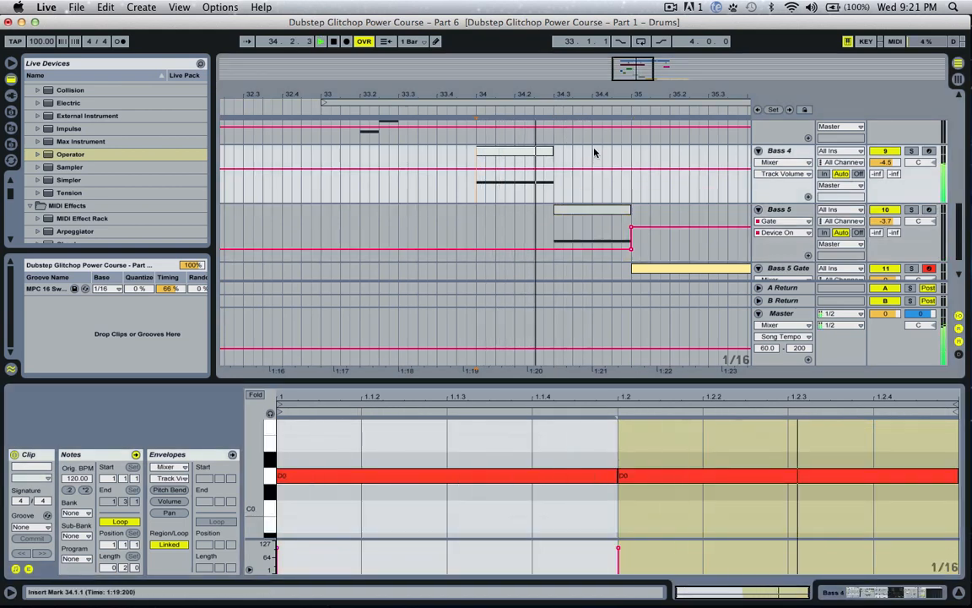
# Try transposing the second note of the Bass 4 clip down an octave during playback.
pyautogui.press('-')
pyautogui.click(498, 156)
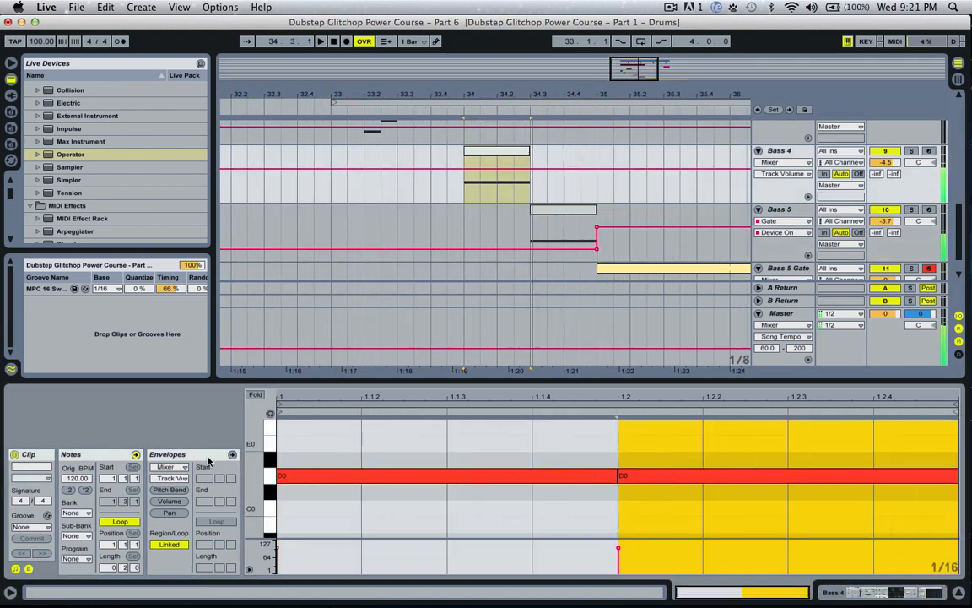
pyautogui.click(645, 475)
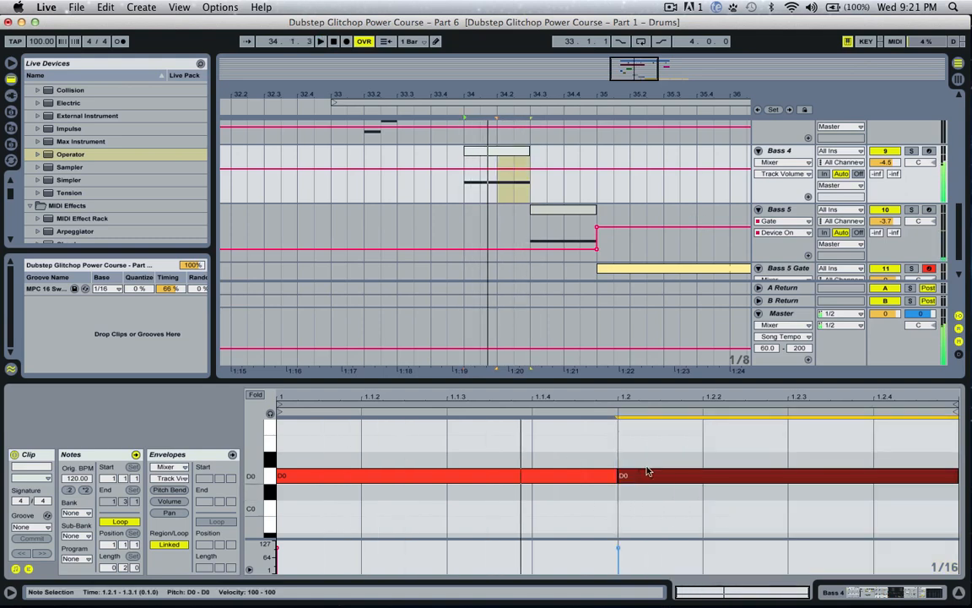
pyautogui.hotkey('shift', 'Down')
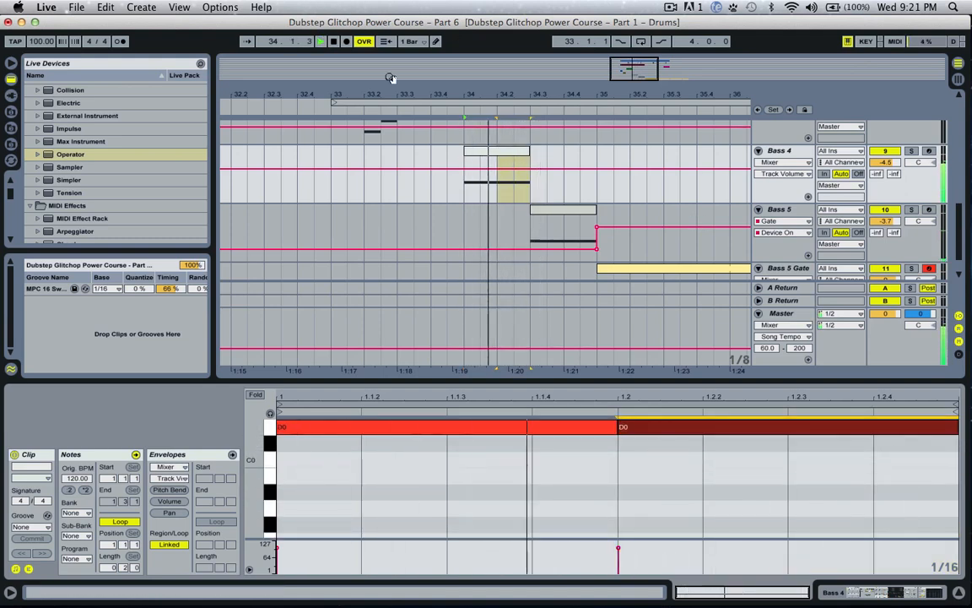
pyautogui.press('space')
# Play the whole bass sequence from 33.1.1 while reviewing the clips on the Bass 1 to Bass 5 tracks.
pyautogui.scroll(3, 353, 191)
pyautogui.click(323, 189)
pyautogui.scroll(2, 458, 169)
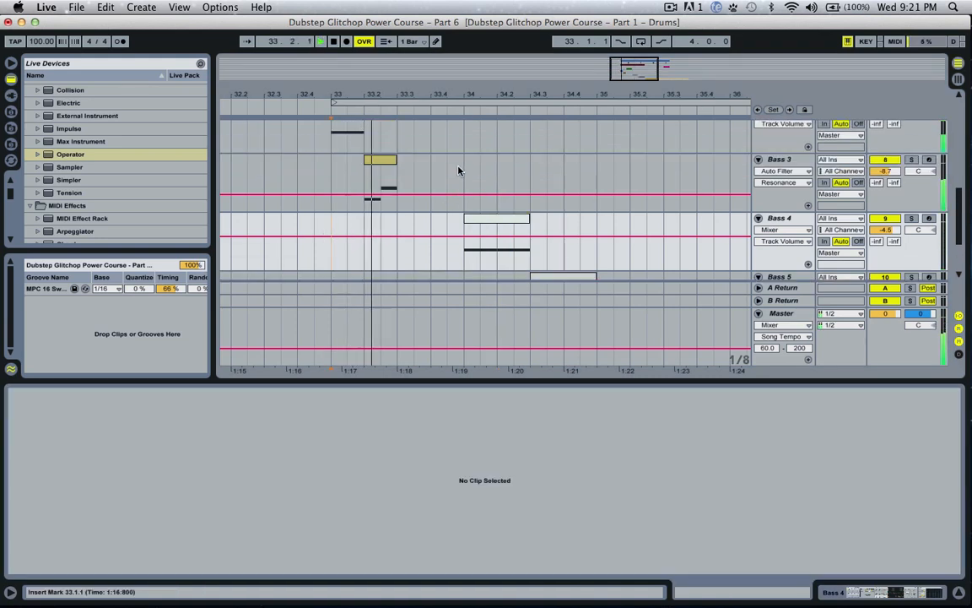
pyautogui.scroll(3, 456, 191)
pyautogui.scroll(-4, 460, 182)
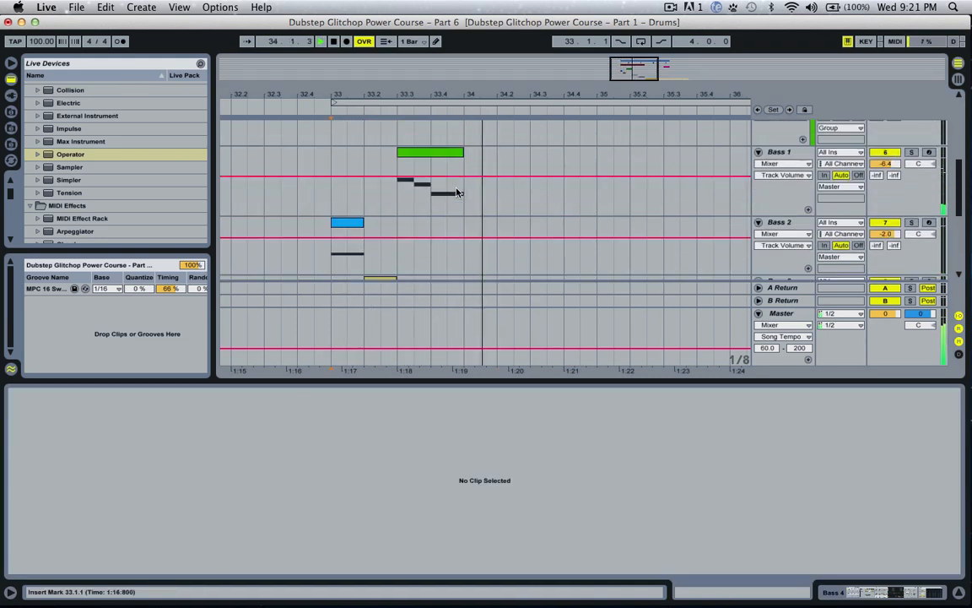
pyautogui.moveTo(626, 77); pyautogui.dragTo(627, 74)
pyautogui.press('space')
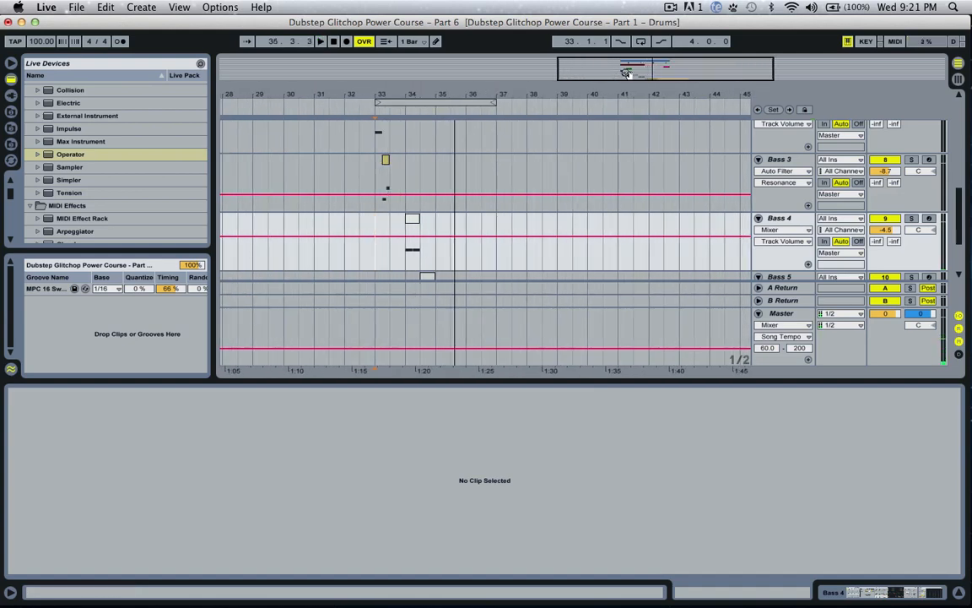
# Group the Bass 5 and Bass 5 Gate tracks together.
pyautogui.scroll(-4, 741, 240)
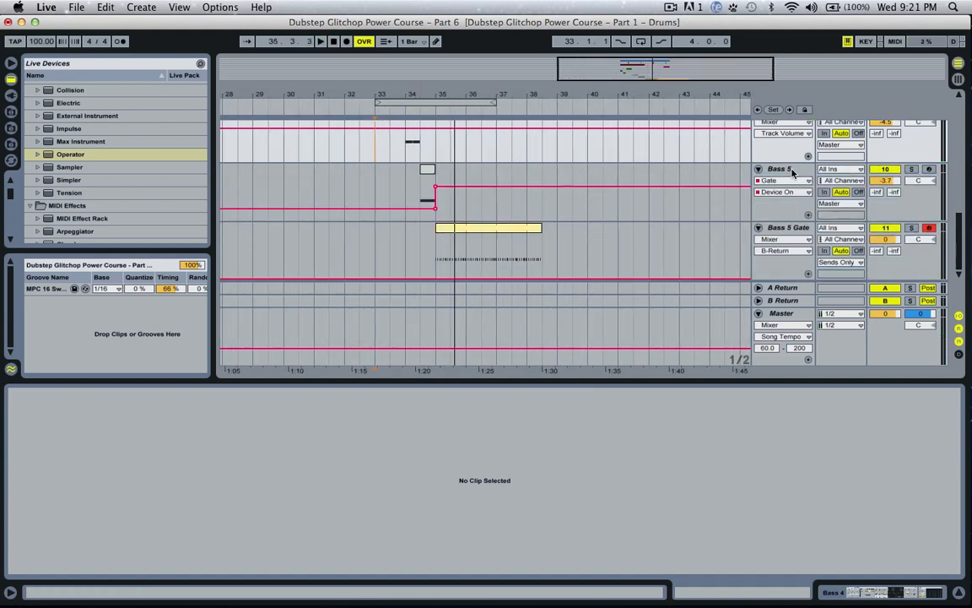
pyautogui.click(791, 173)
pyautogui.click(780, 239)
pyautogui.click(790, 226)
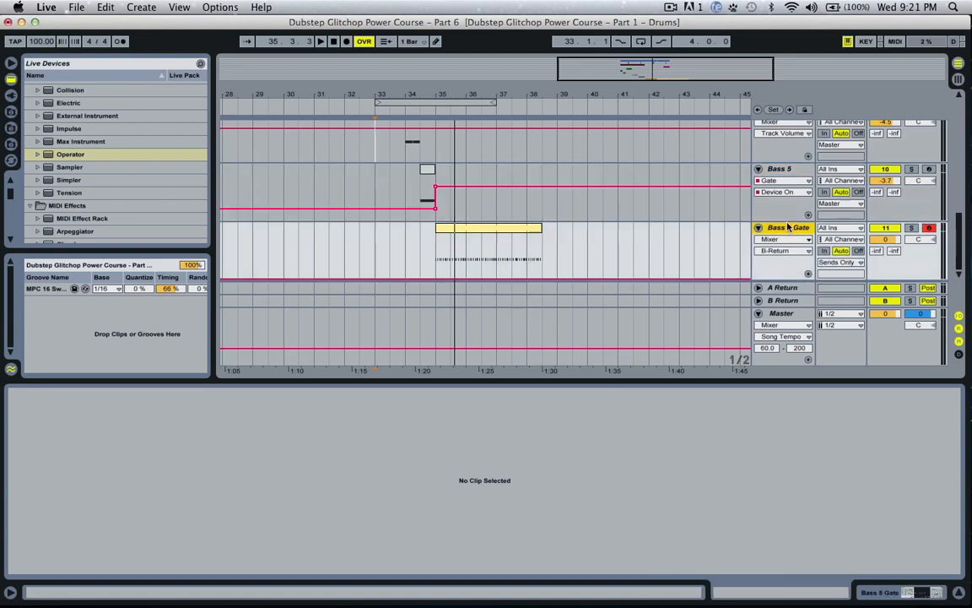
pyautogui.keyDown('shift'); pyautogui.click(779, 172); pyautogui.keyUp('shift')
pyautogui.rightClick(783, 171)
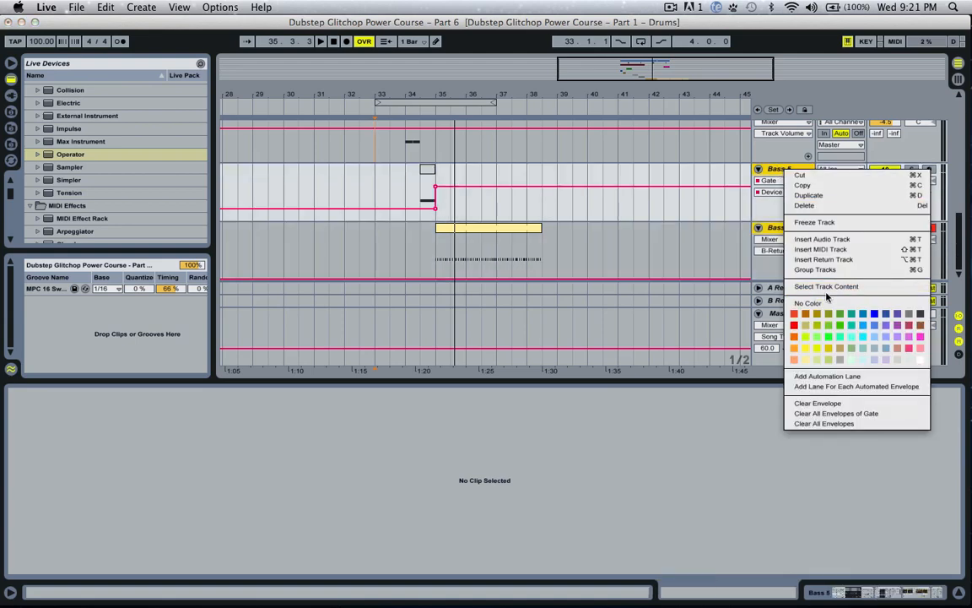
pyautogui.click(815, 269)
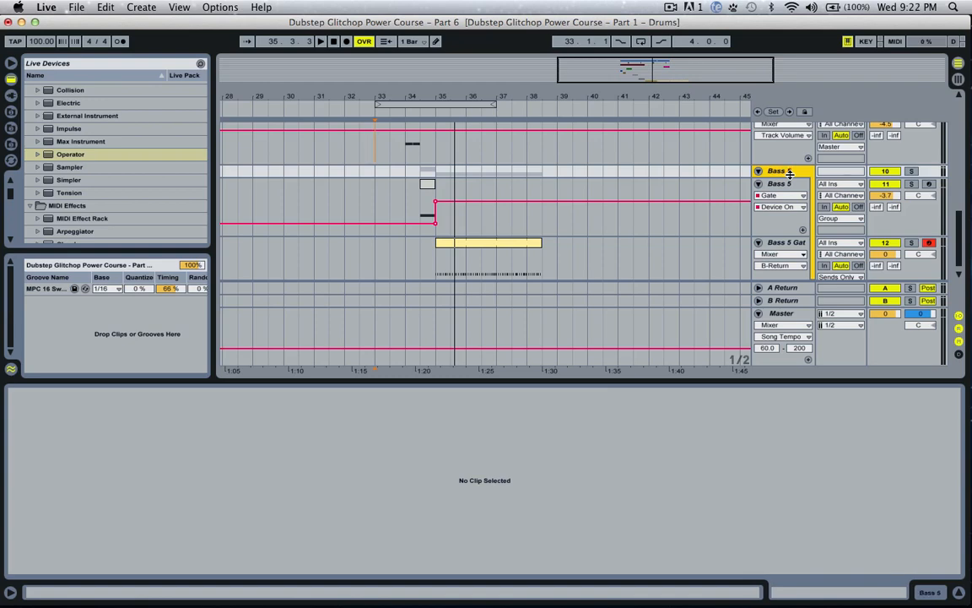
# Enlarge the Bass 5 group track, view the devices on Bass 5 Gate, and shrink the group track back to minimum height.
pyautogui.moveTo(777, 178); pyautogui.dragTo(776, 224)
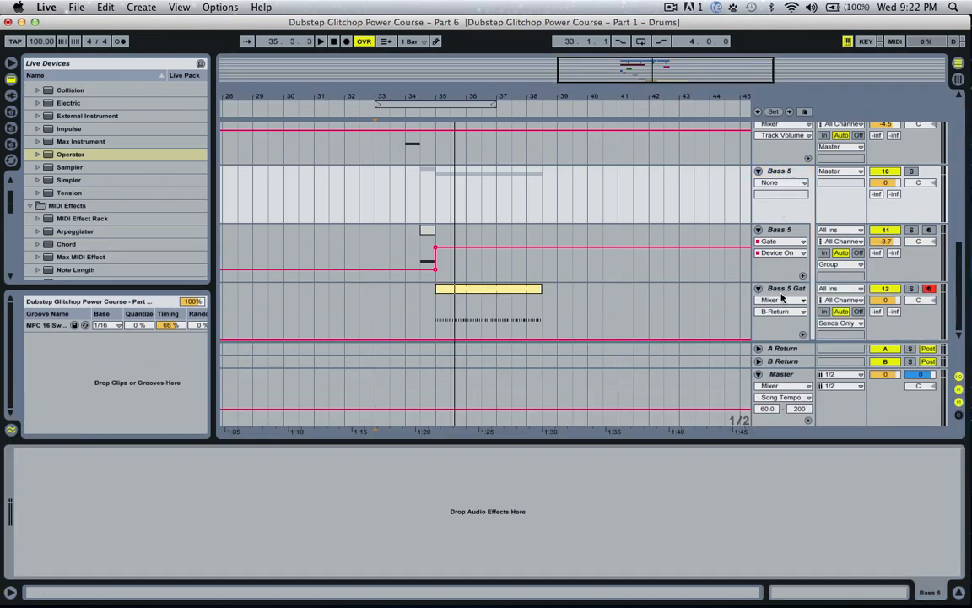
pyautogui.click(785, 290)
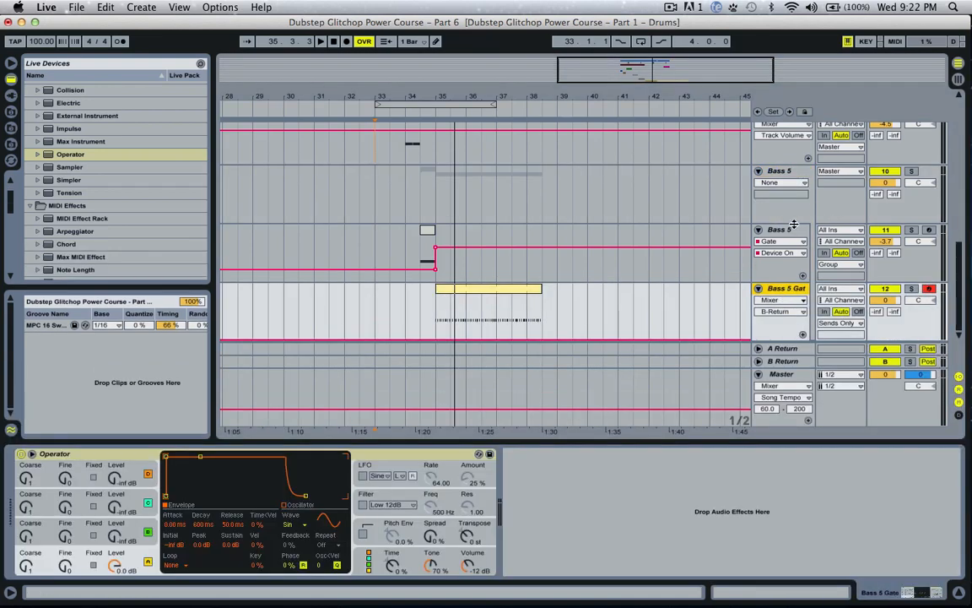
pyautogui.moveTo(785, 228); pyautogui.dragTo(784, 182)
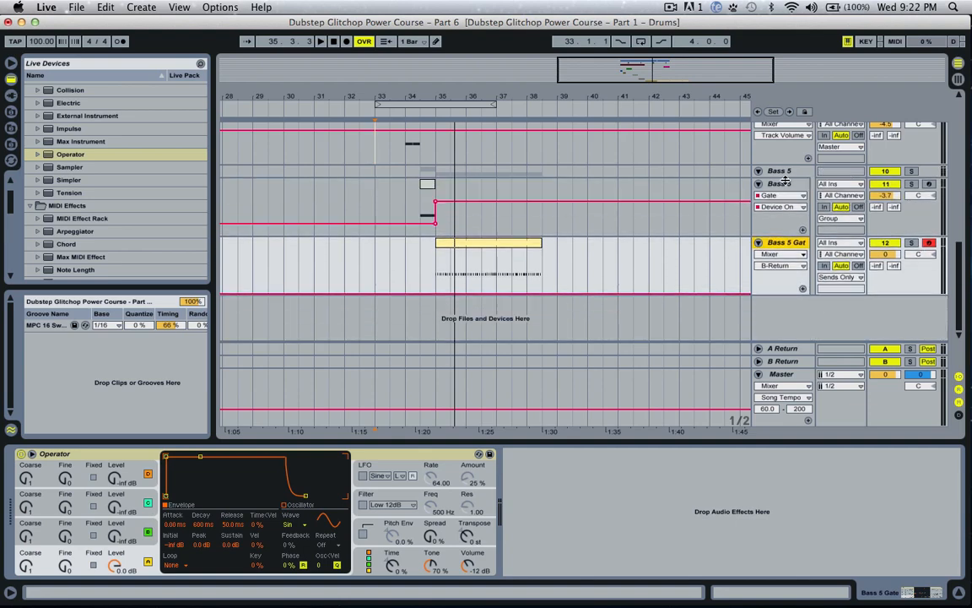
pyautogui.scroll(2, 686, 184)
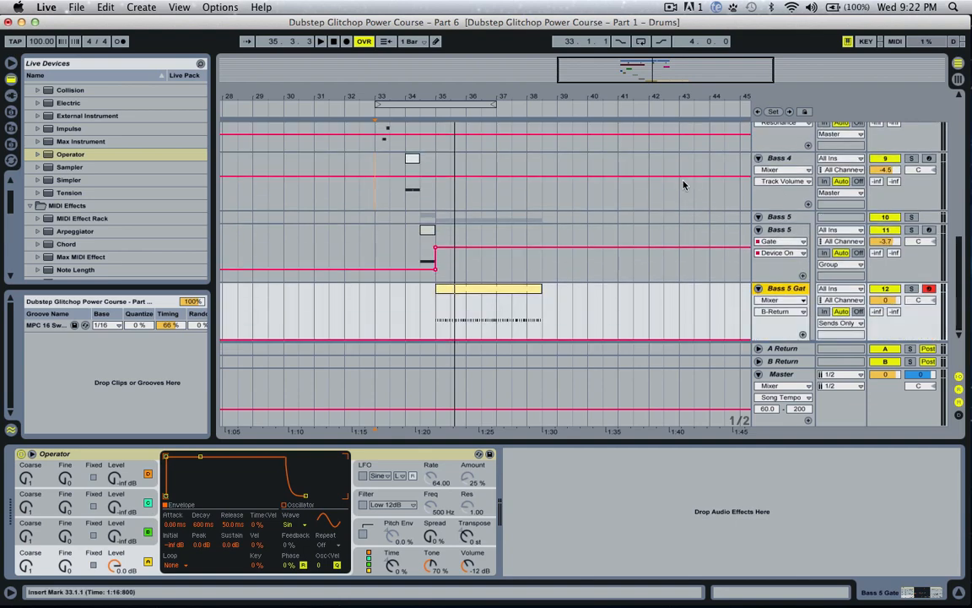